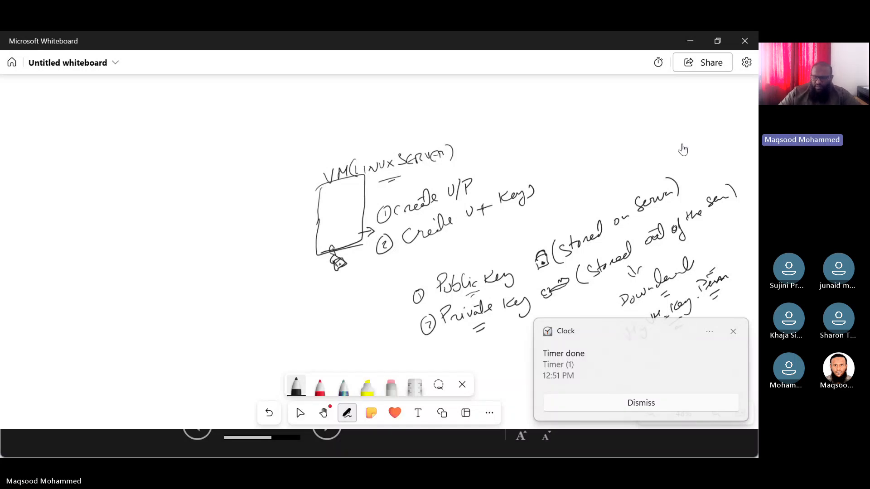
- Dismiss the timer notification and draw two boxes labelled VM(WIN) and VM(LINUX) in blank space beside the Linux server sketch
key("Escape")
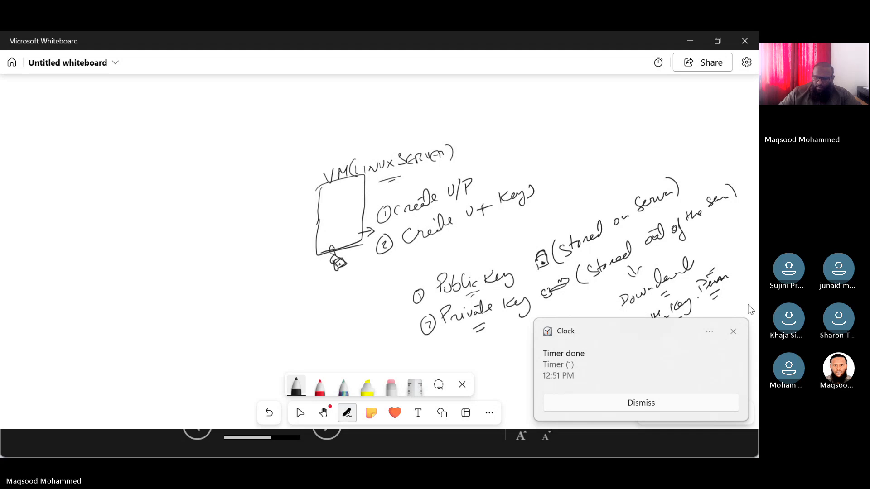
left_click(733, 332)
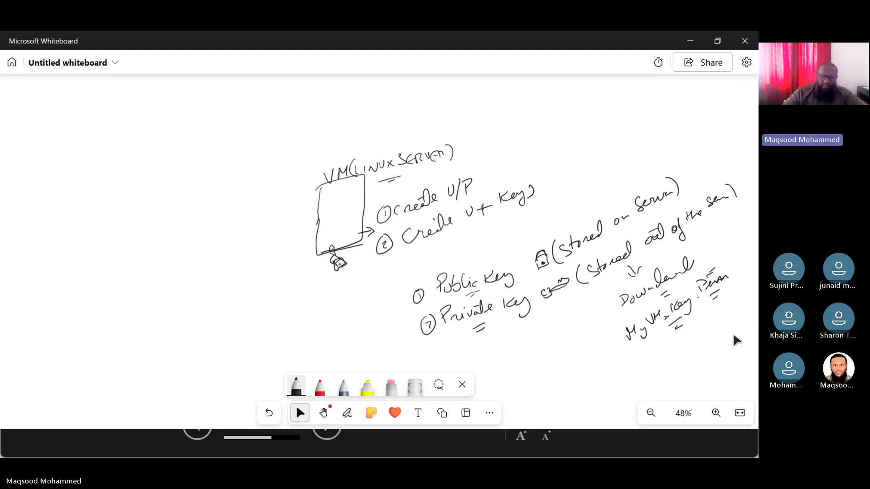
mouse_move(267, 265)
left_mouse_down()
mouse_move(451, 286)
mouse_move(592, 227)
mouse_move(610, 230)
left_mouse_up()
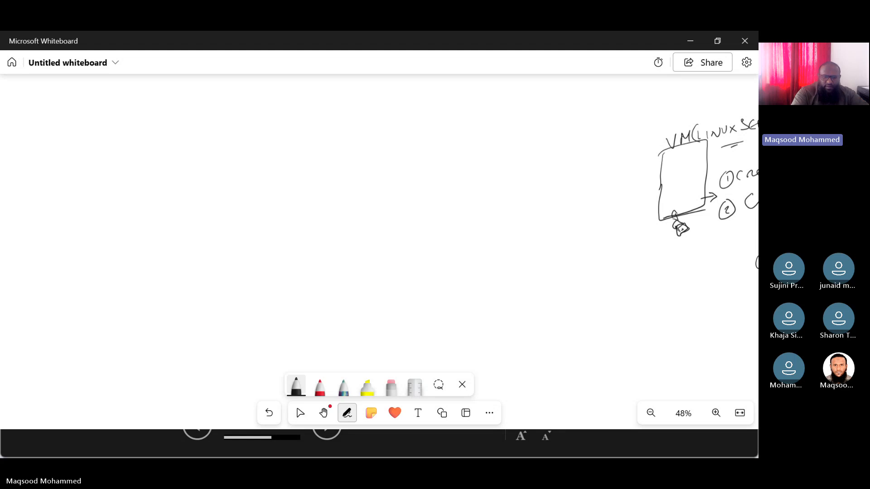
left_click_drag(260, 182, 260, 212)
mouse_move(259, 166)
left_mouse_down()
mouse_move(293, 177)
mouse_move(259, 214)
left_mouse_up()
mouse_move(260, 148)
left_mouse_down()
mouse_move(266, 158)
mouse_move(270, 145)
mouse_move(282, 158)
mouse_move(323, 155)
mouse_move(362, 205)
left_mouse_up()
mouse_move(360, 154)
left_mouse_down()
mouse_move(398, 151)
mouse_move(400, 208)
mouse_move(358, 210)
left_mouse_up()
left_click_drag(358, 139, 396, 147)
mouse_move(399, 137)
left_mouse_down()
mouse_move(399, 145)
mouse_move(419, 136)
mouse_move(441, 145)
mouse_move(433, 145)
left_mouse_up()
left_click_drag(446, 128, 449, 145)
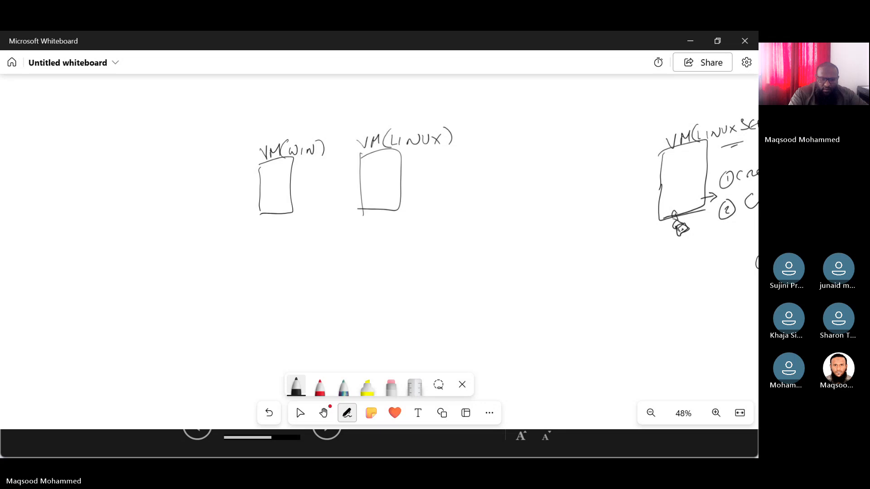
- Draw an arrow below the VM(WIN) box and handwrite the numbered list: RDP utility, U/P, IP Add/Hostname
left_click_drag(267, 227, 283, 224)
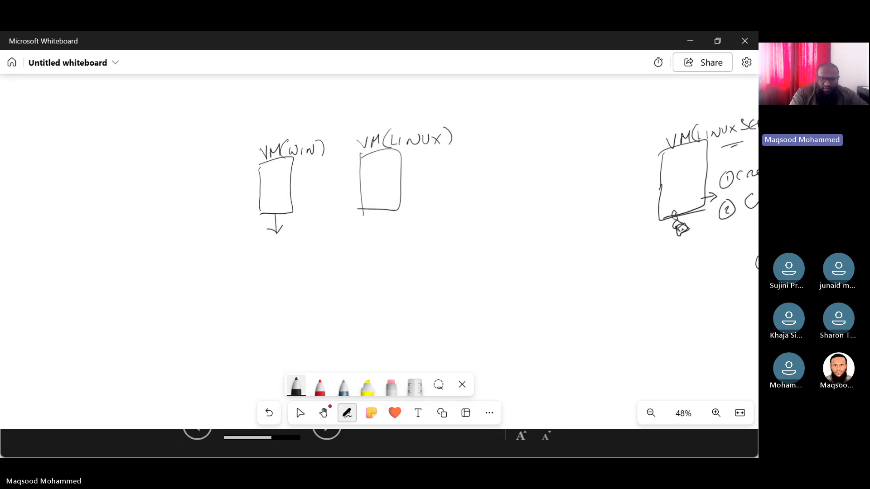
mouse_move(203, 267)
left_mouse_down()
mouse_move(196, 270)
mouse_move(230, 274)
mouse_move(241, 285)
mouse_move(234, 272)
mouse_move(247, 283)
mouse_move(259, 272)
mouse_move(268, 281)
mouse_move(320, 276)
left_mouse_up()
left_click_drag(315, 268, 323, 267)
left_click_drag(322, 267, 328, 283)
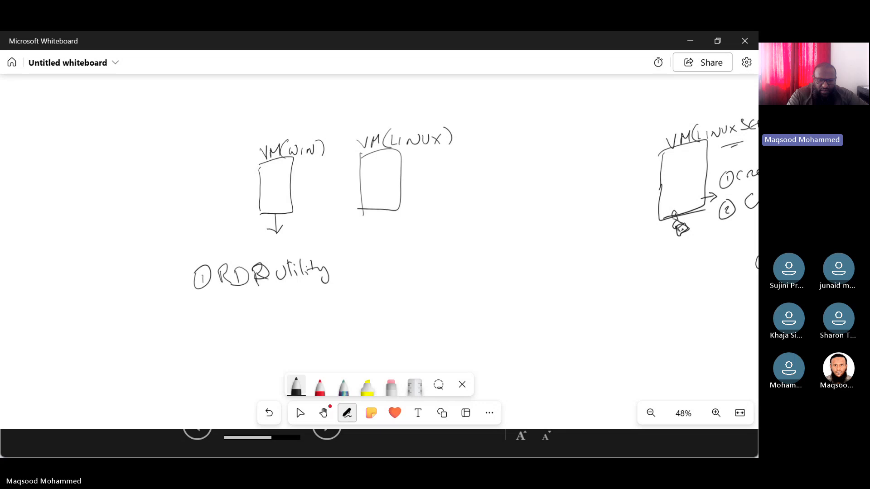
mouse_move(199, 304)
left_mouse_down()
mouse_move(204, 315)
mouse_move(191, 306)
mouse_move(239, 303)
mouse_move(244, 327)
left_mouse_up()
left_click_drag(260, 297, 262, 311)
left_click_drag(202, 343, 202, 361)
mouse_move(209, 336)
left_mouse_down()
mouse_move(190, 358)
mouse_move(209, 338)
mouse_move(236, 352)
left_mouse_up()
mouse_move(246, 342)
left_mouse_down()
mouse_move(274, 345)
mouse_move(283, 336)
mouse_move(296, 344)
mouse_move(323, 326)
mouse_move(357, 333)
left_mouse_up()
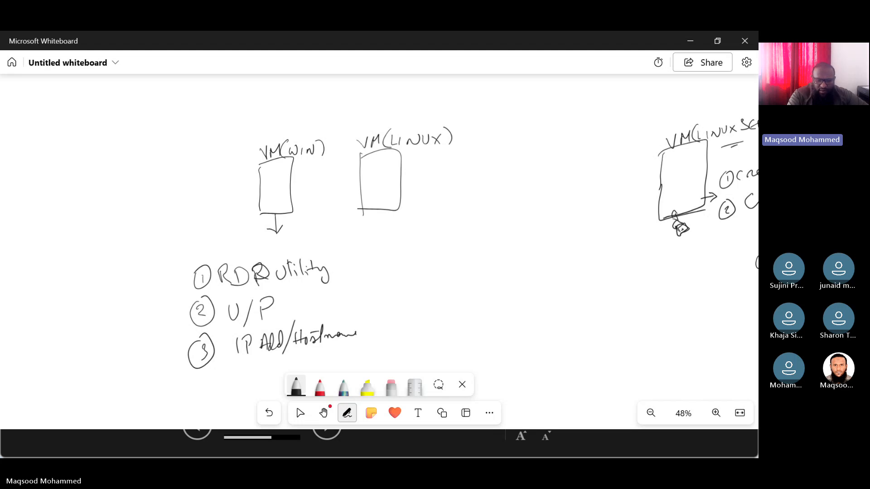
- Underline IP and Hostname in the VM(WIN) list and draw arrows from that entry to the labels Private IP and Public IP
left_click_drag(311, 351, 326, 354)
left_click_drag(251, 362, 257, 358)
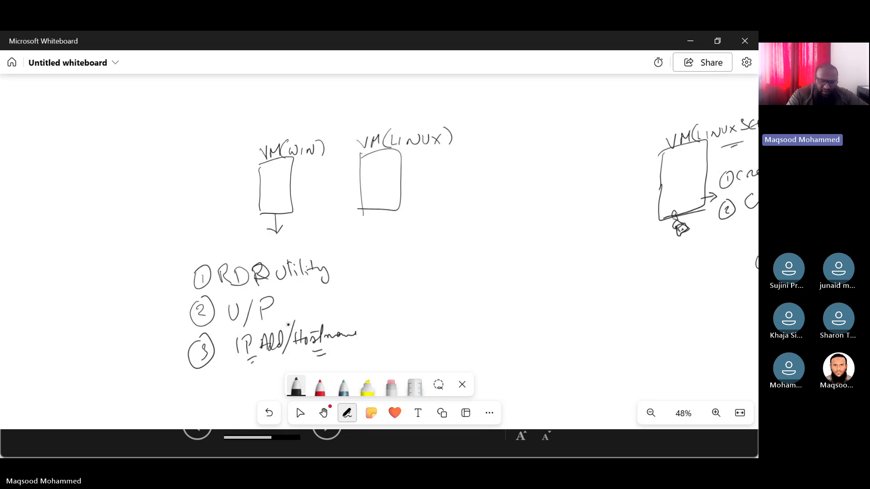
left_click_drag(285, 328, 376, 271)
left_click_drag(290, 332, 339, 313)
left_click_drag(341, 311, 384, 294)
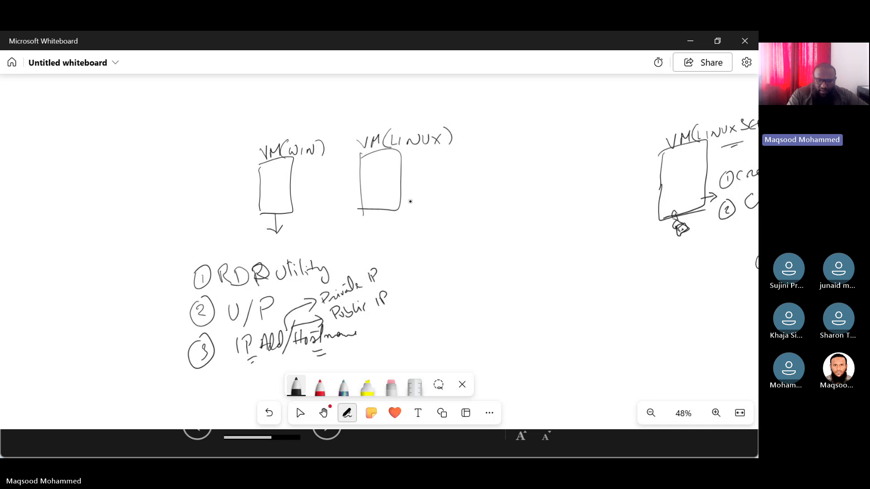
- Handwrite a numbered list beside the VM(LINUX) box: SSH client, U/P OR U+Key, IP Add/Hostname
left_click_drag(420, 195, 419, 202)
mouse_move(461, 187)
left_mouse_down()
mouse_move(461, 199)
mouse_move(466, 193)
left_mouse_up()
mouse_move(467, 188)
left_mouse_down()
mouse_move(465, 200)
mouse_move(511, 193)
mouse_move(519, 178)
left_mouse_up()
mouse_move(417, 221)
left_mouse_down()
mouse_move(427, 232)
mouse_move(418, 219)
mouse_move(452, 217)
mouse_move(452, 234)
mouse_move(461, 228)
left_mouse_up()
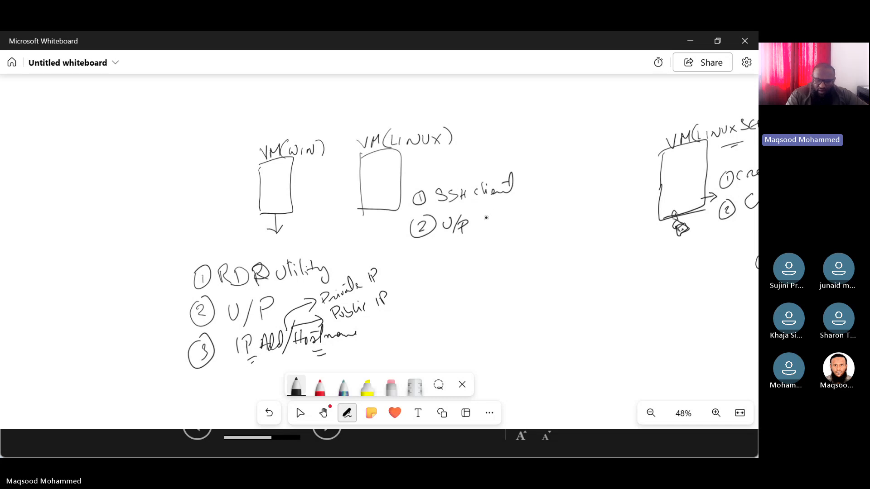
left_click_drag(488, 216, 527, 221)
mouse_move(522, 214)
left_mouse_down()
mouse_move(543, 217)
mouse_move(546, 208)
mouse_move(563, 224)
left_mouse_up()
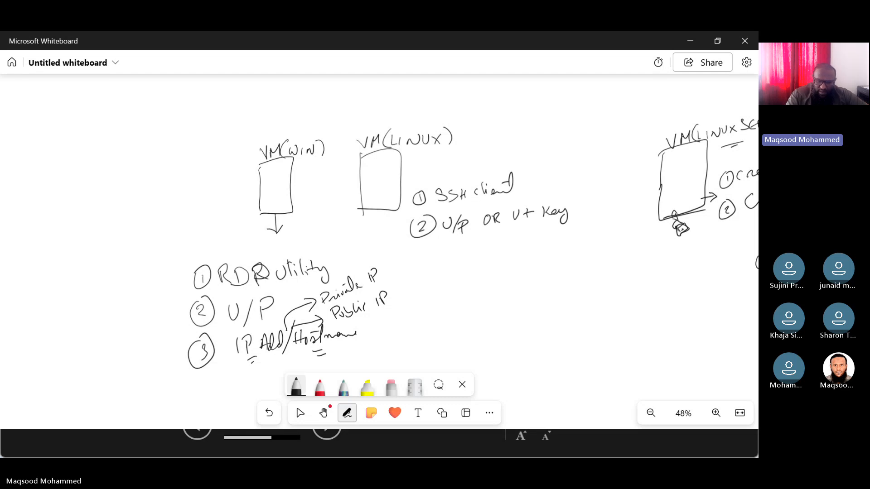
mouse_move(418, 250)
left_mouse_down()
mouse_move(457, 263)
mouse_move(463, 255)
mouse_move(506, 260)
mouse_move(524, 249)
left_mouse_up()
left_click_drag(516, 251, 528, 250)
mouse_move(533, 252)
left_mouse_down()
mouse_move(539, 246)
mouse_move(537, 253)
left_mouse_up()
mouse_move(541, 252)
left_mouse_down()
mouse_move(547, 232)
mouse_move(566, 248)
mouse_move(577, 243)
left_mouse_up()
- Draw a two-way branch below the Linux IP Add/Hostname entry and label its ends Priv IP and Public IP
mouse_move(459, 271)
left_mouse_down()
mouse_move(449, 306)
mouse_move(492, 297)
left_mouse_up()
left_click_drag(499, 287, 492, 298)
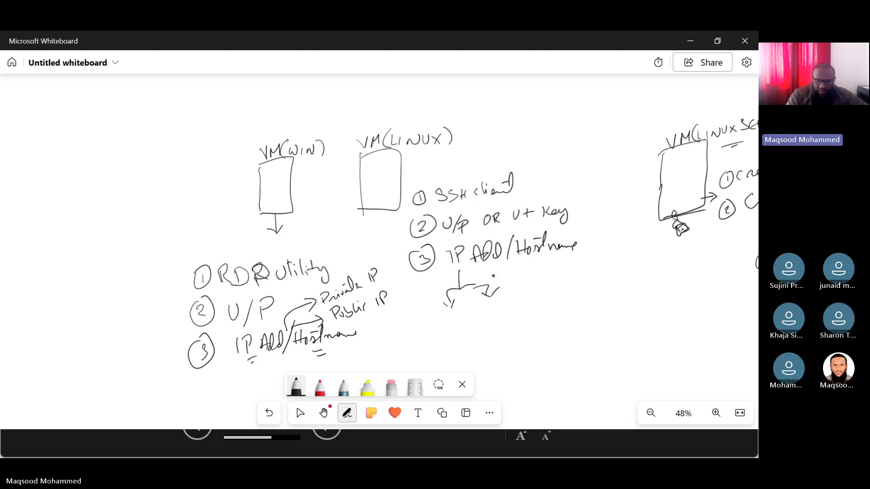
mouse_move(436, 322)
left_mouse_down()
mouse_move(439, 332)
mouse_move(413, 330)
mouse_move(466, 330)
mouse_move(494, 314)
mouse_move(515, 317)
mouse_move(534, 297)
mouse_move(548, 305)
mouse_move(552, 294)
mouse_move(538, 309)
left_mouse_up()
left_click(391, 385)
left_click(295, 386)
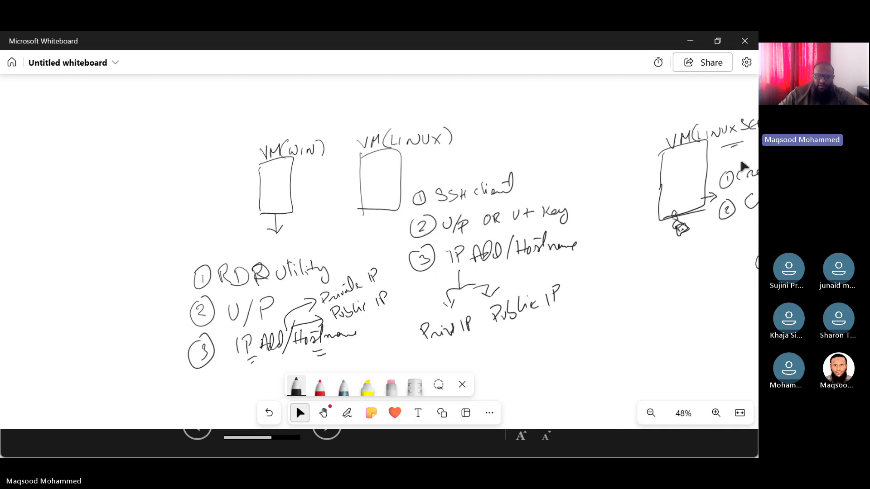
left_click(300, 413)
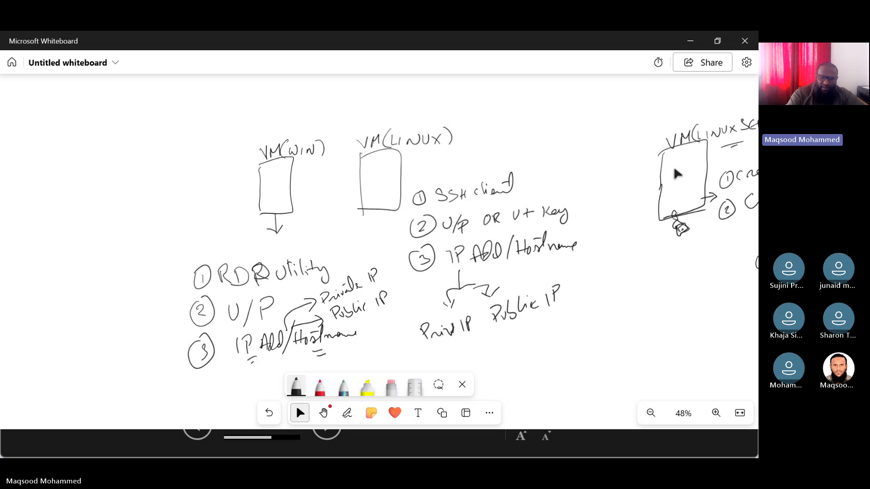
scroll(555, 321, "down", 4)
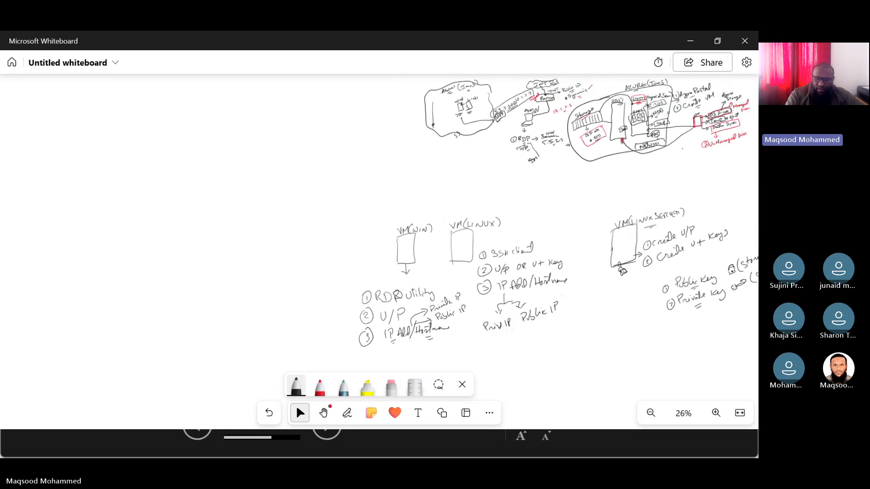
scroll(541, 324, "up", 3)
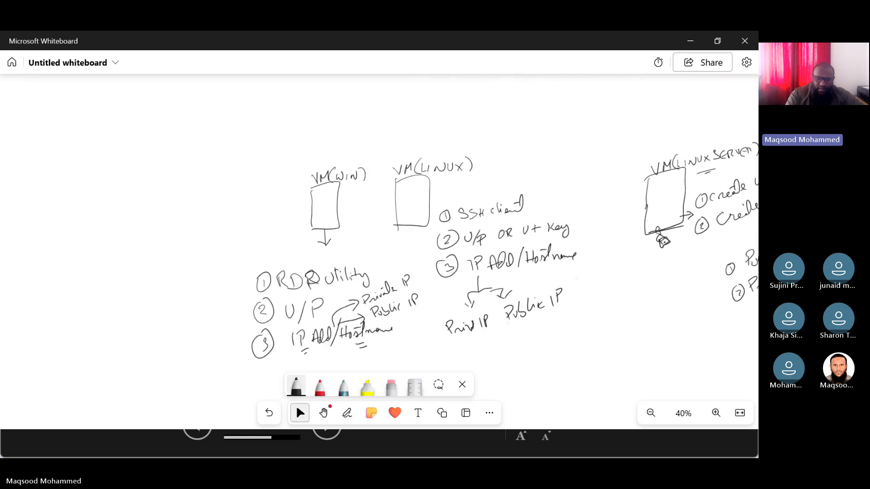
scroll(546, 325, "up", 1)
left_click_drag(538, 352, 530, 323)
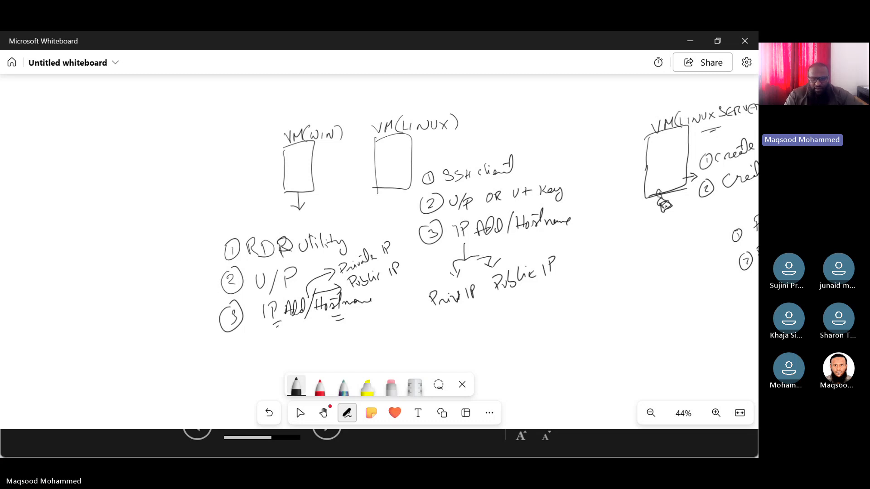
mouse_move(538, 336)
left_mouse_down()
mouse_move(576, 332)
mouse_move(547, 332)
left_mouse_up()
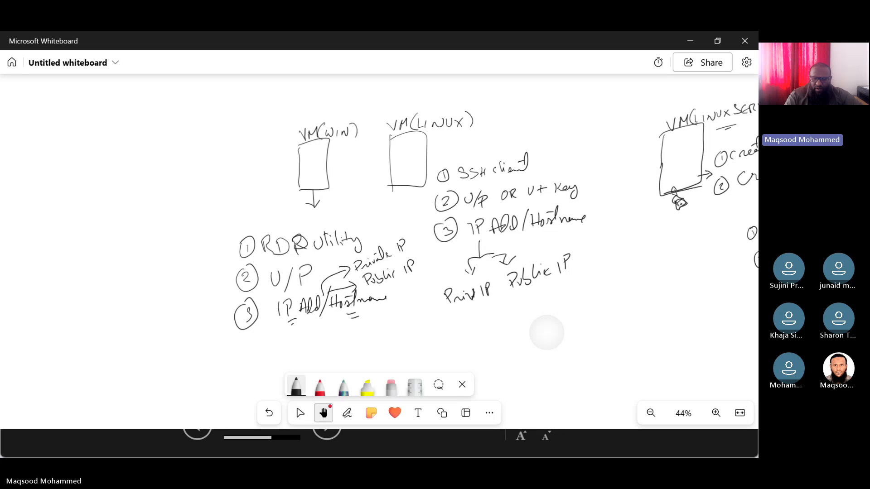
left_click_drag(546, 332, 566, 330)
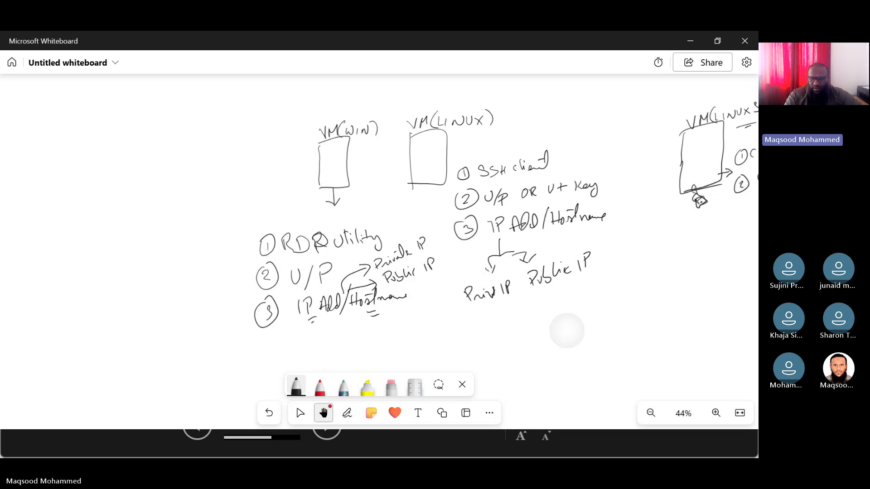
left_click_drag(567, 331, 566, 332)
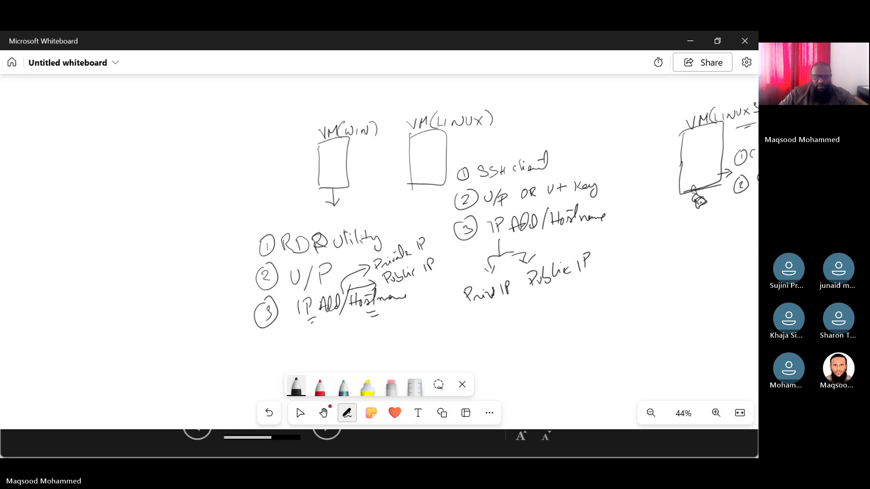
left_click(299, 412)
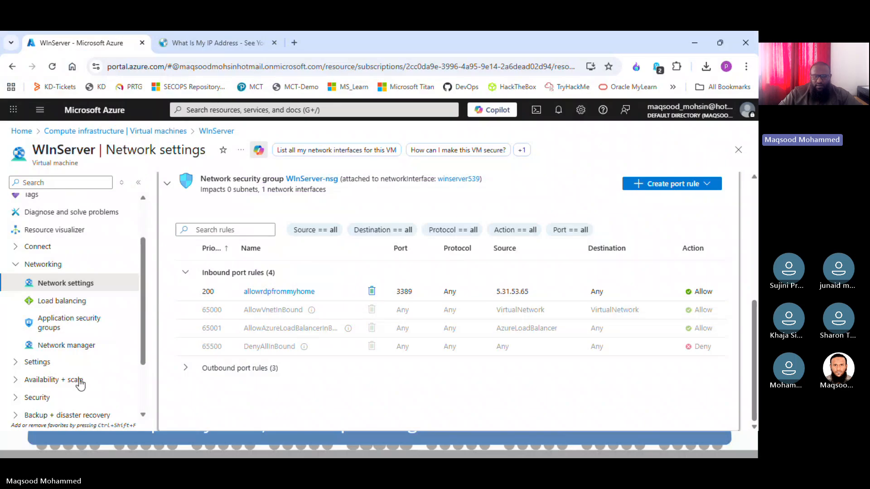
- Switch to the Azure portal, sort the virtual machines list by resource group and open the myVM virtual machine
left_click(96, 111)
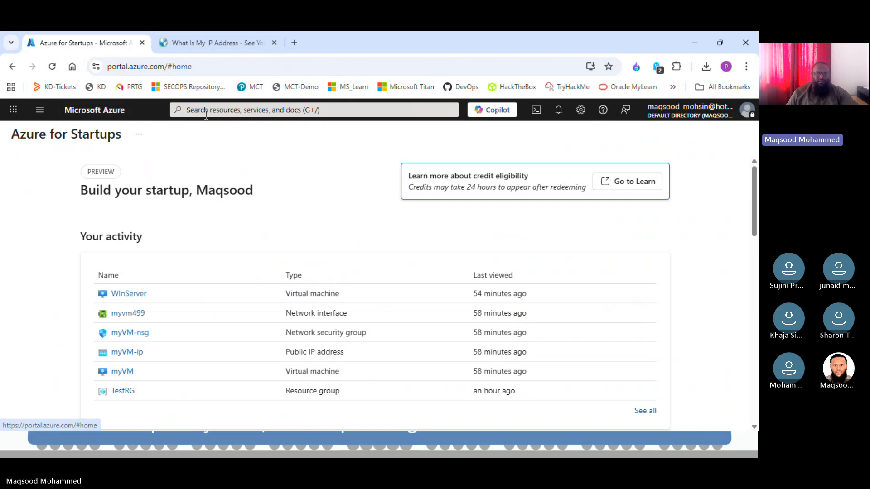
left_click(248, 113)
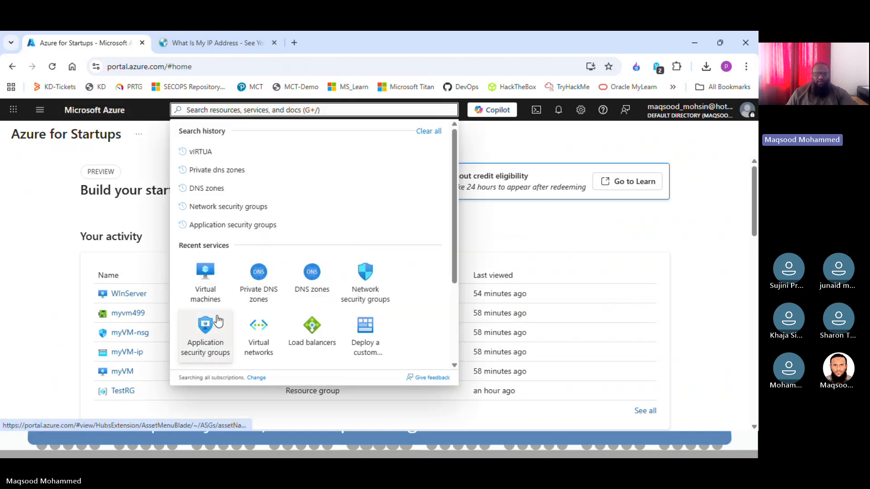
left_click(213, 279)
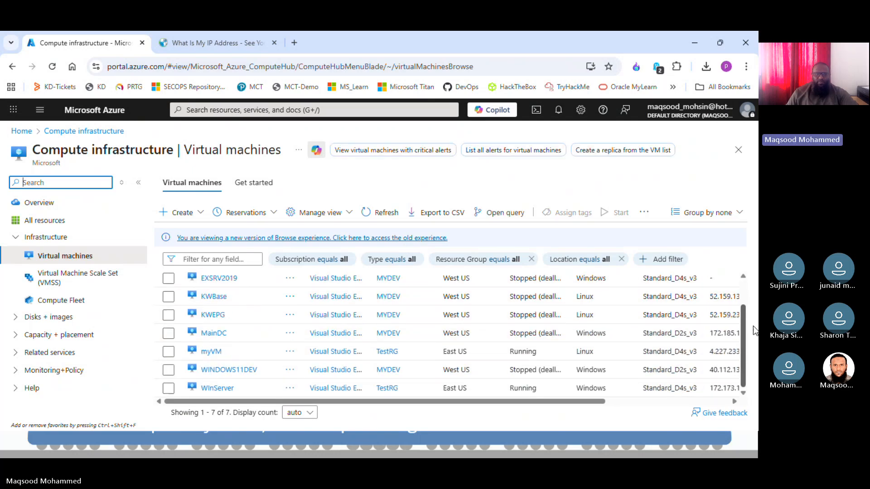
left_click(415, 295)
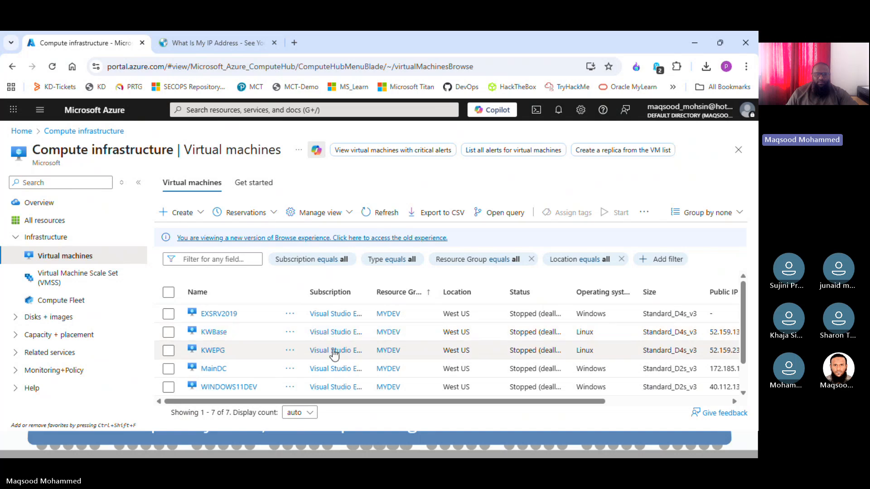
left_click_drag(743, 310, 750, 366)
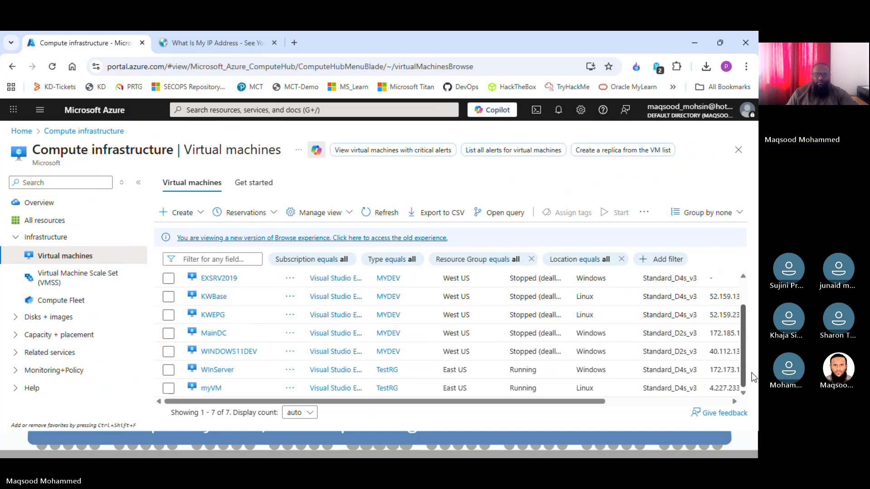
left_click(211, 389)
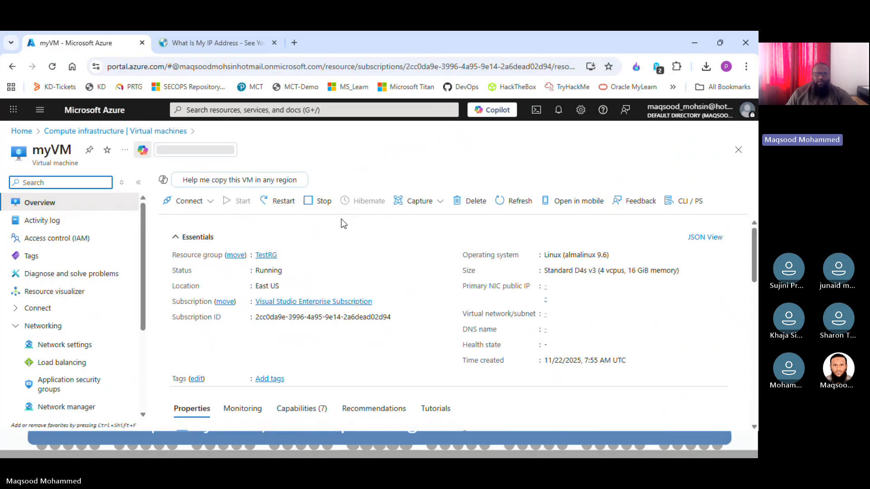
- Examine myVM's overview, including its essentials and the virtual machine and networking properties
mouse_move(143, 216)
left_mouse_down()
mouse_move(143, 304)
mouse_move(149, 211)
left_mouse_up()
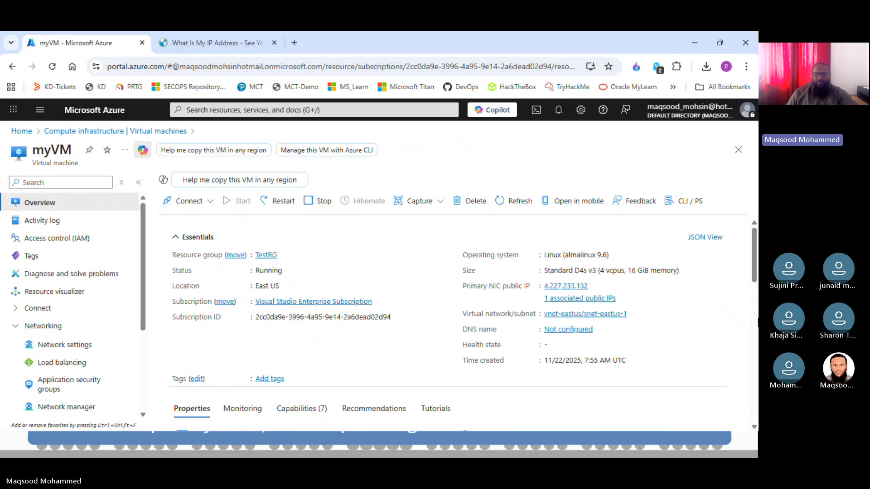
mouse_move(757, 242)
left_mouse_down()
mouse_move(756, 253)
mouse_move(757, 237)
left_mouse_up()
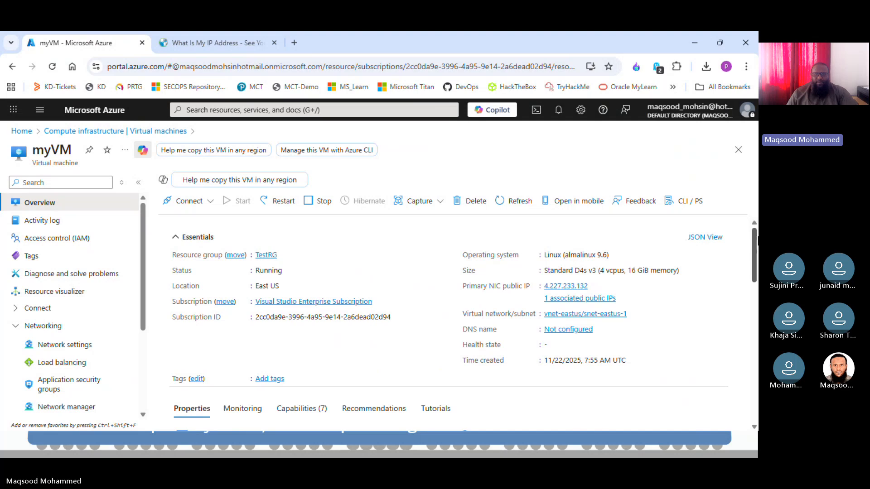
mouse_move(756, 240)
left_mouse_down()
mouse_move(757, 248)
mouse_move(757, 235)
left_mouse_up()
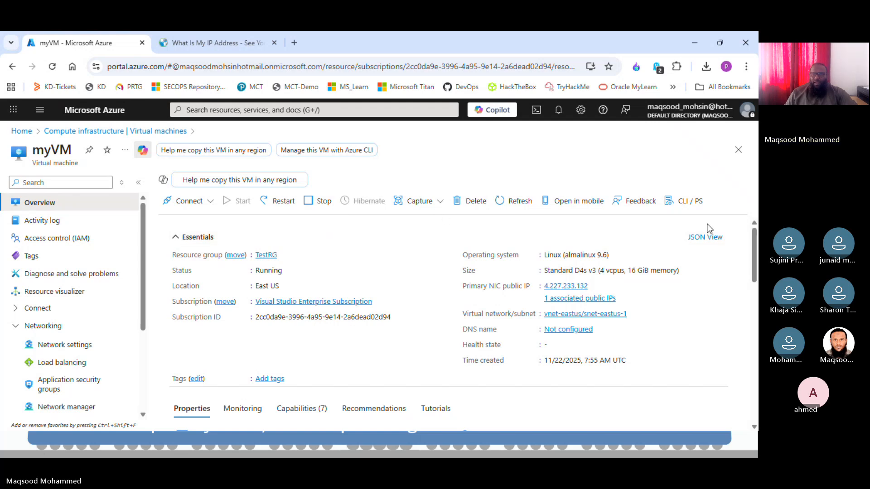
left_click(442, 204)
left_click(443, 203)
left_click(443, 204)
left_click(667, 159)
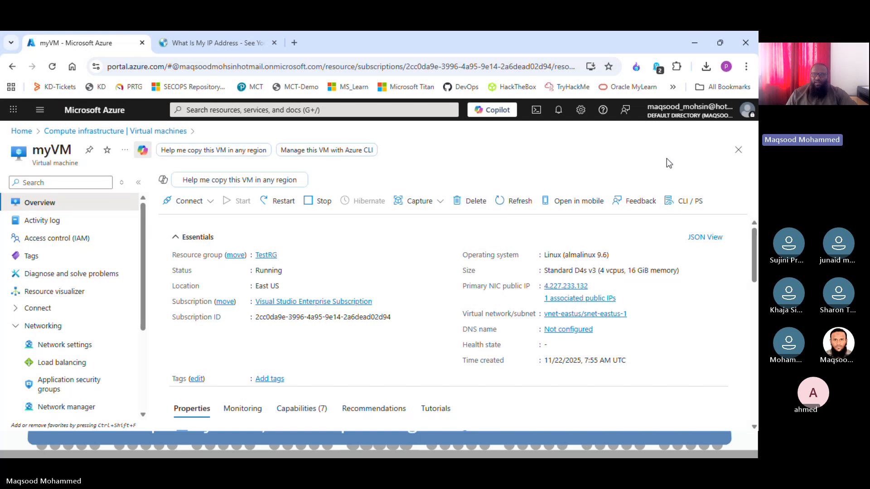
scroll(755, 255, "down", 1)
scroll(756, 256, "up", 1)
scroll(754, 273, "down", 3)
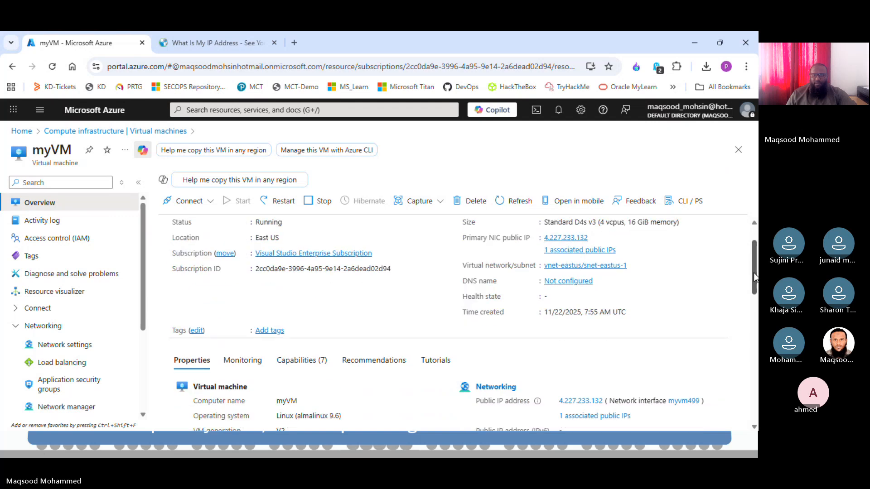
scroll(752, 282, "up", 3)
- Open myVM's connection page and select the source IP address in the Native SSH details
left_click(190, 201)
left_click(193, 222)
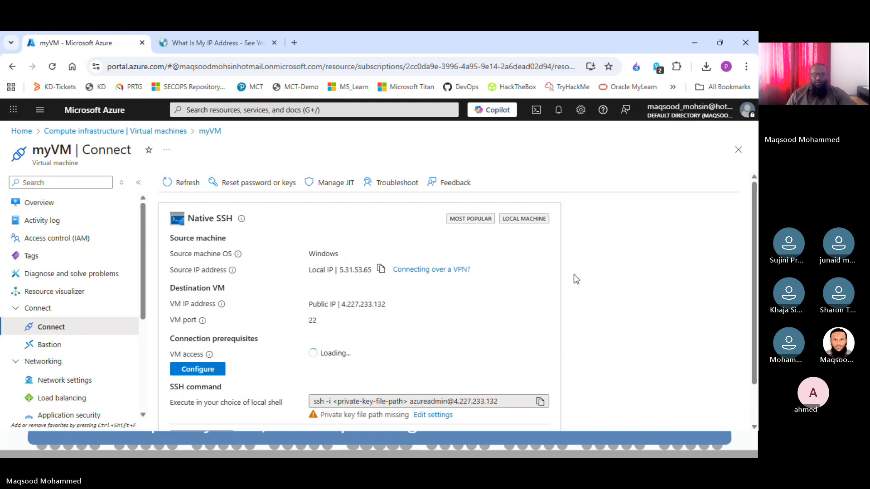
scroll(756, 233, "down", 1)
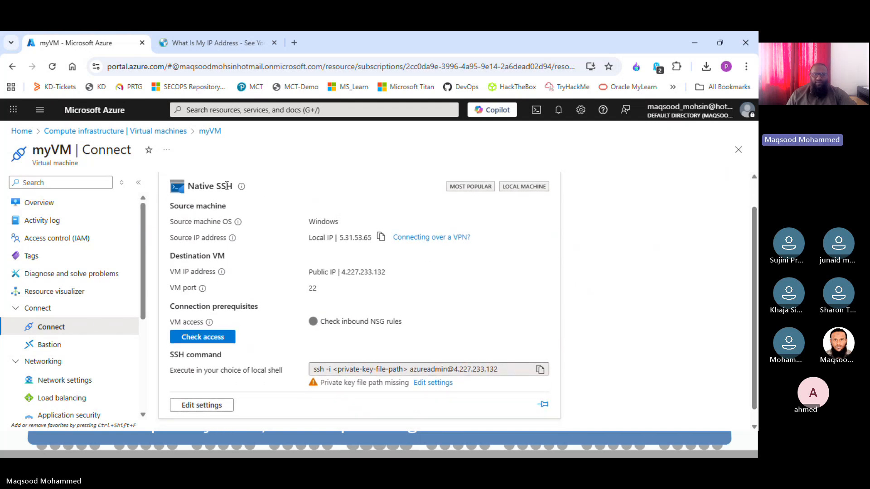
double_click(353, 239)
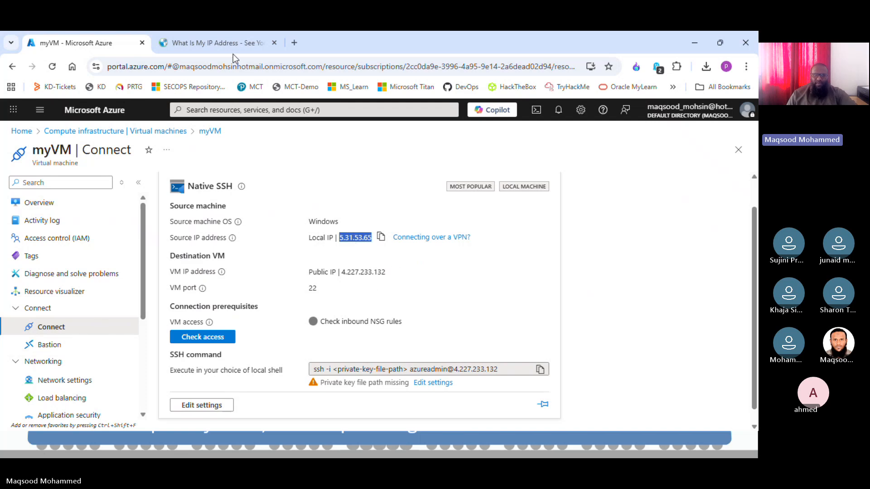
- Compare the source IP address with the public IPv4 address on What Is My IP Address and examine the VM's public IP
left_click(240, 43)
left_click_drag(189, 263, 199, 265)
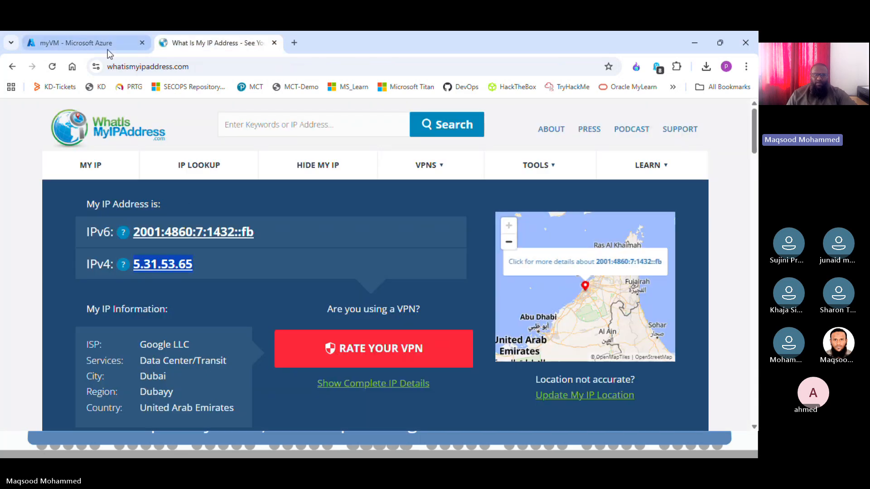
left_click(72, 43)
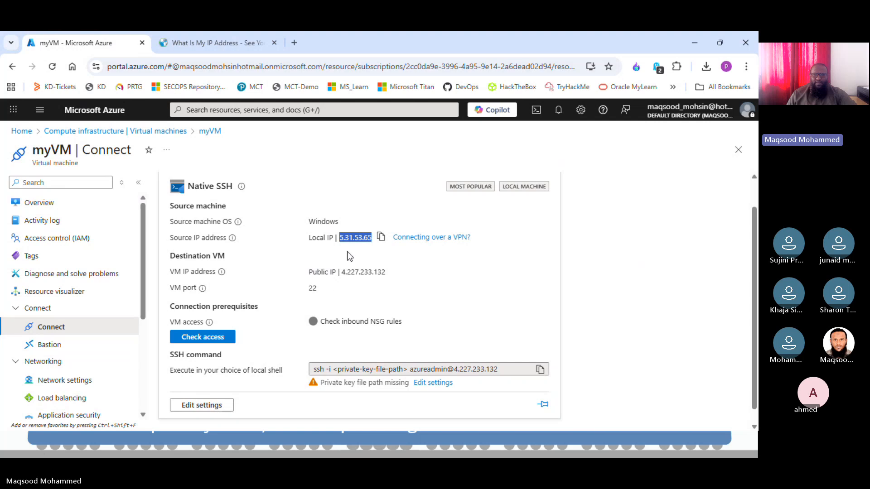
left_click_drag(342, 271, 386, 273)
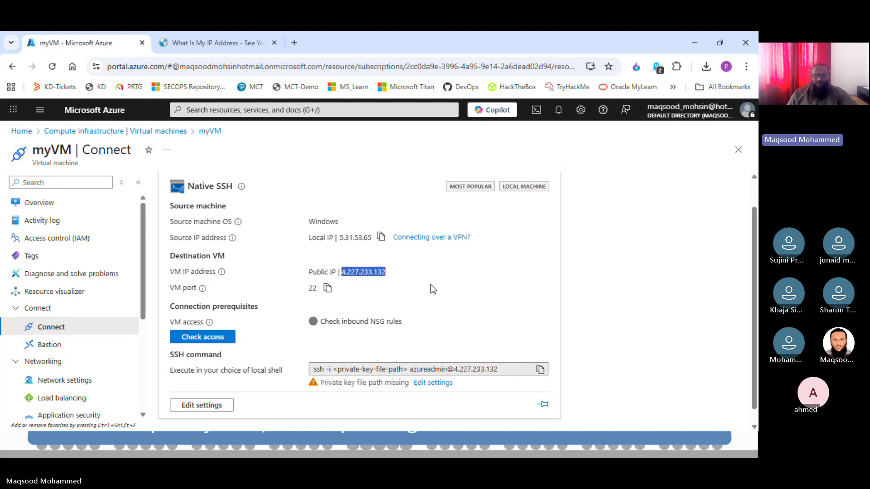
left_click(395, 271)
- Run the VM access check on the inbound NSG rules under the Native SSH connection prerequisites
double_click(342, 322)
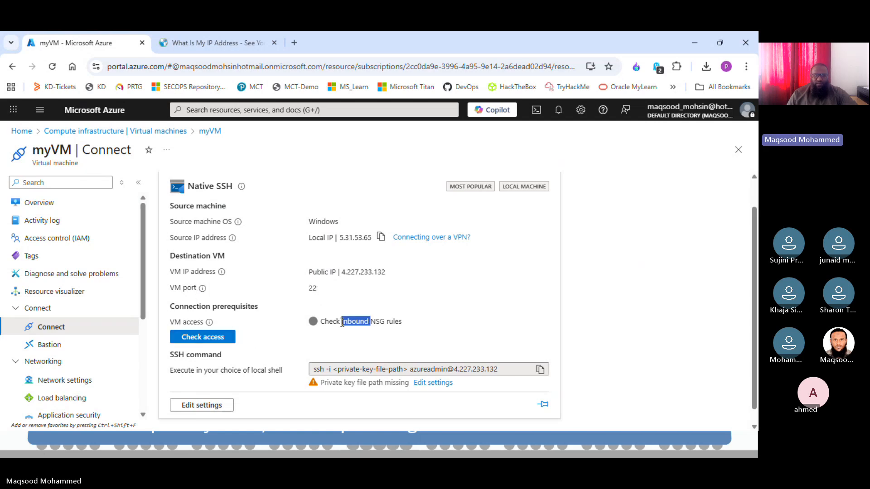
triple_click(373, 320)
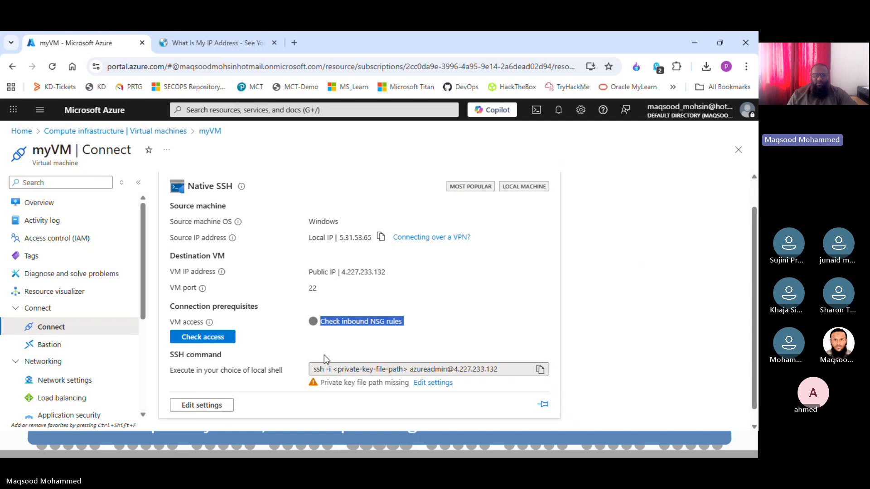
left_click(221, 339)
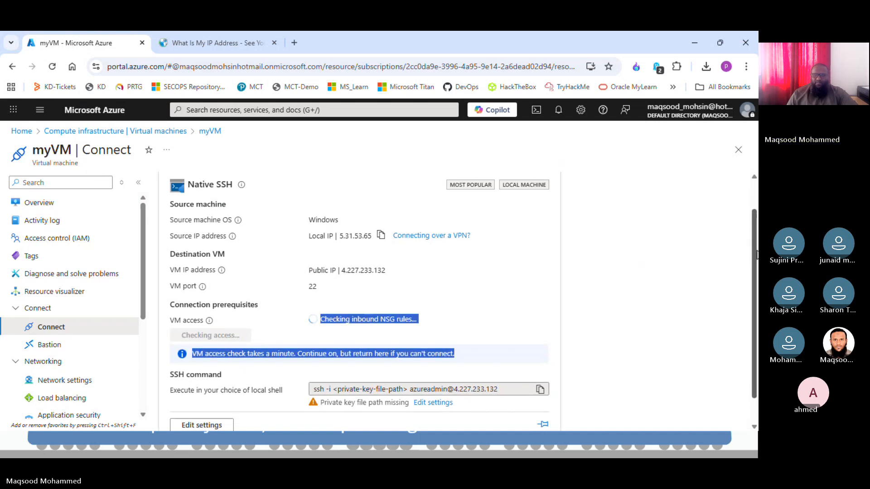
scroll(746, 252, "down", 1)
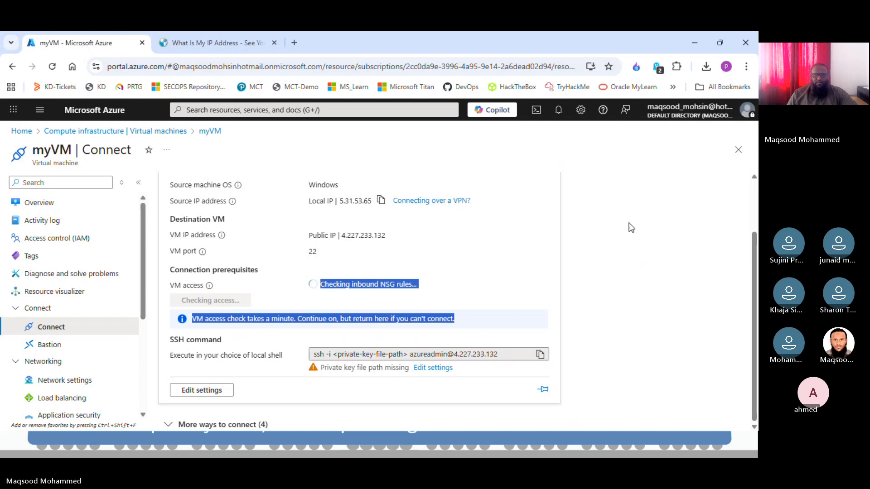
left_click(620, 273)
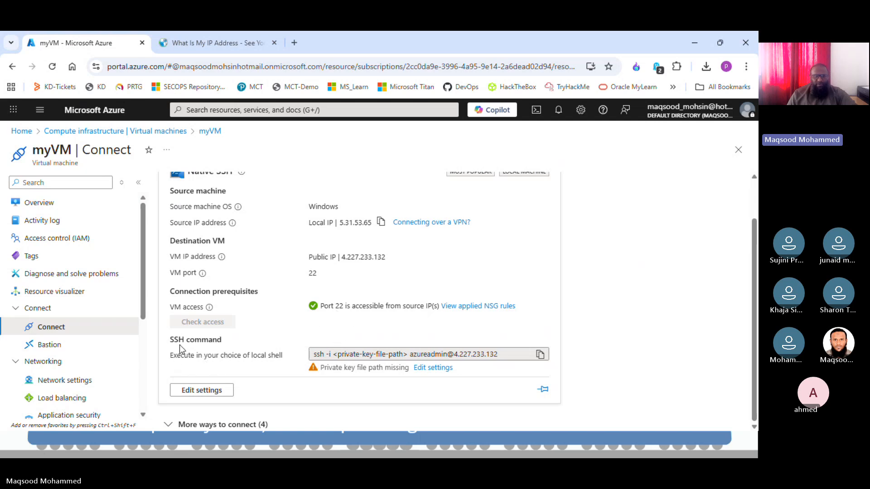
- Locate the SSH command section, open Command Prompt and resize it to a smaller window over the Azure page
left_click_drag(172, 339, 222, 343)
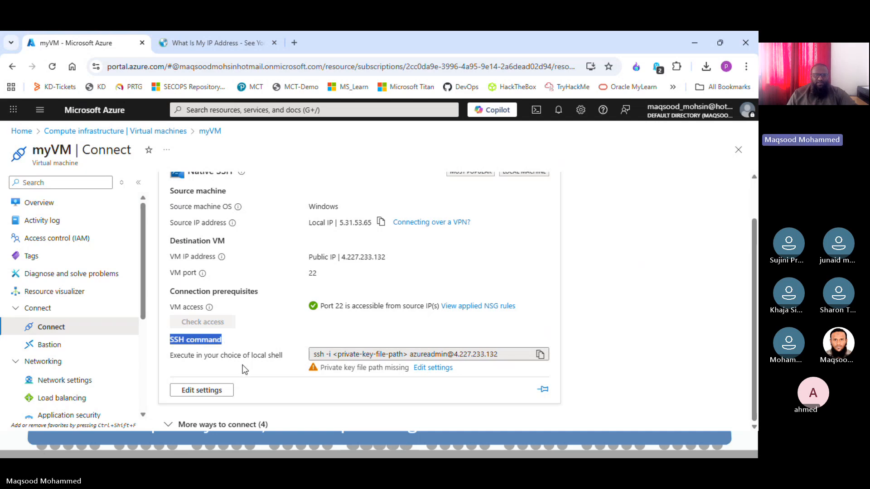
left_click(209, 358)
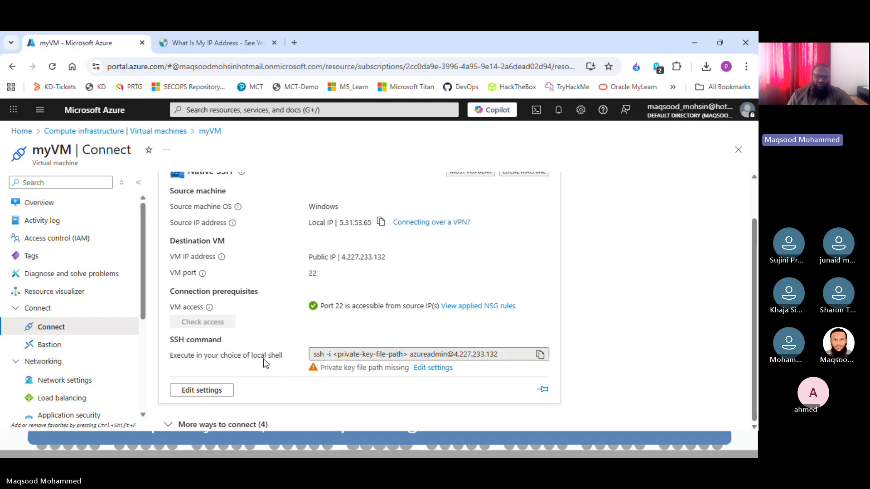
key("super+Tab")
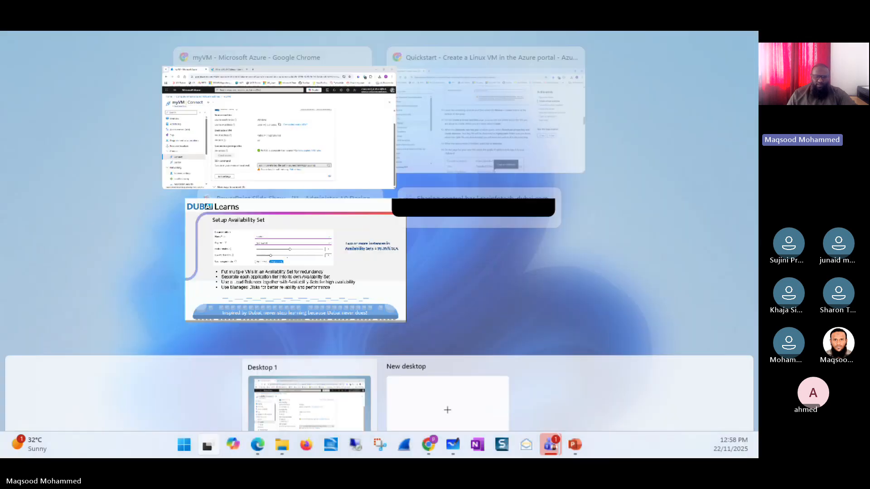
key("Escape")
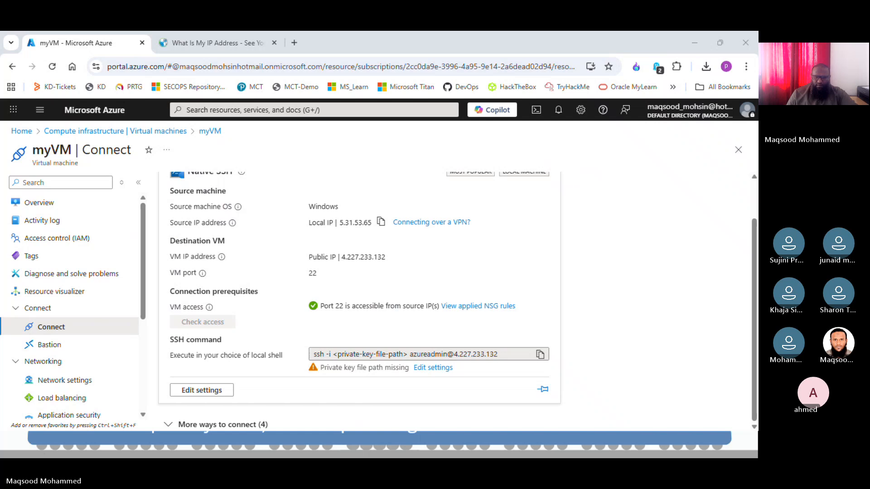
left_click_drag(1, 82, 470, 119)
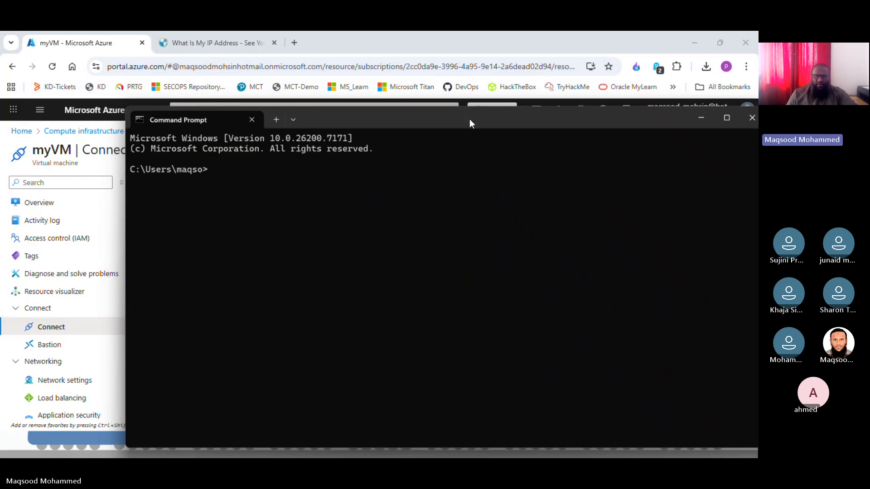
double_click(399, 115)
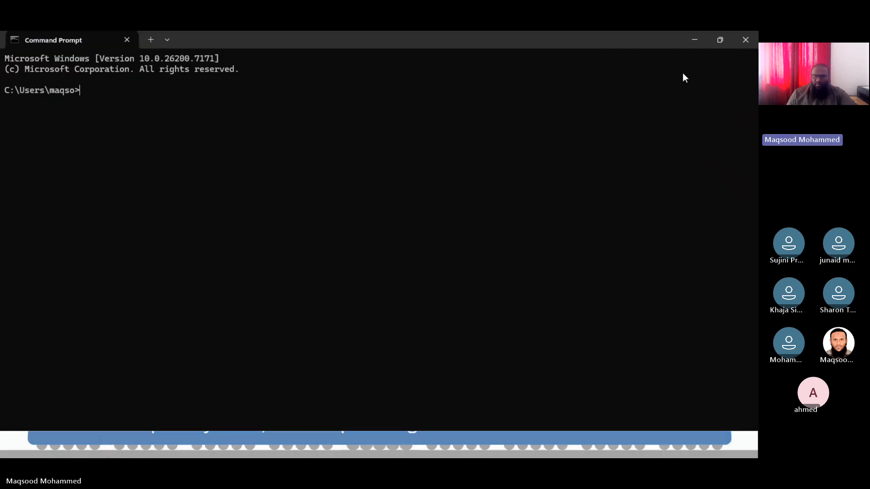
left_click(719, 39)
left_click_drag(125, 108, 284, 227)
left_click_drag(583, 245, 455, 132)
- Examine the parts of the SSH command: ssh, the private key file path placeholder and the azureadmin user name
left_click(399, 354)
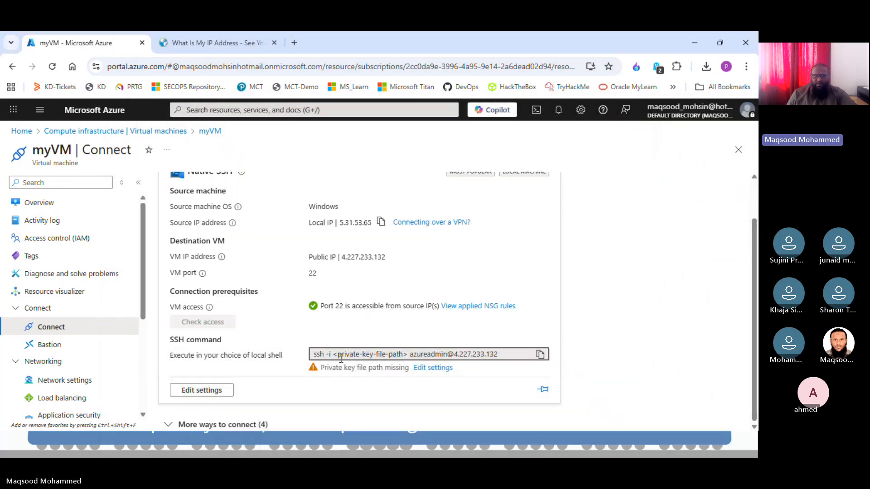
double_click(317, 356)
left_click(331, 354)
left_click_drag(332, 354, 407, 355)
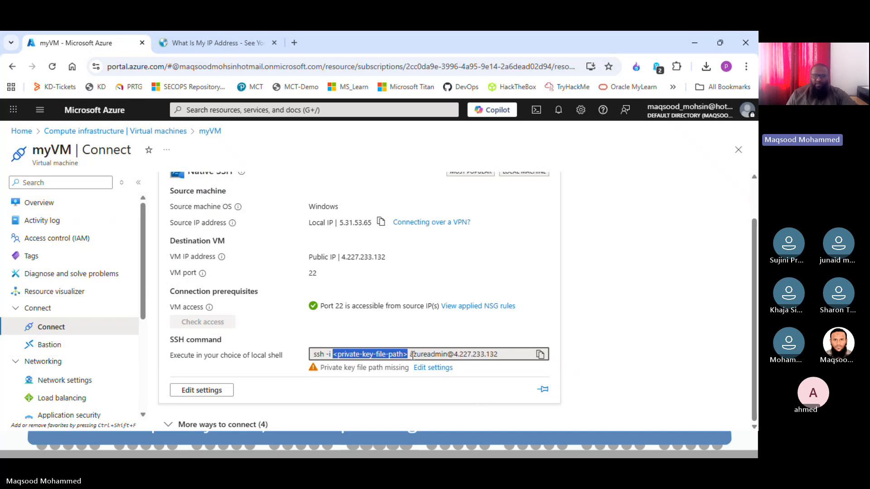
left_click_drag(411, 354, 425, 357)
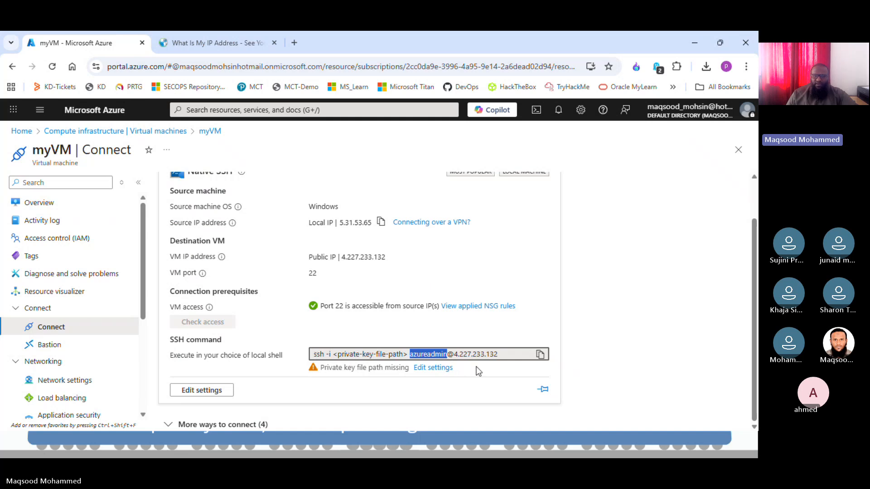
- Copy the SSH command from the Azure page and paste it at the Command Prompt without running it
left_click(540, 354)
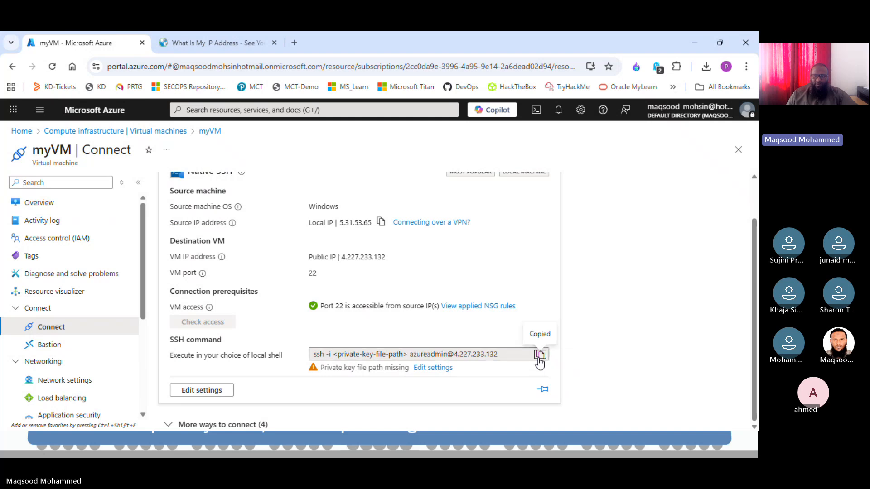
key("alt+Tab")
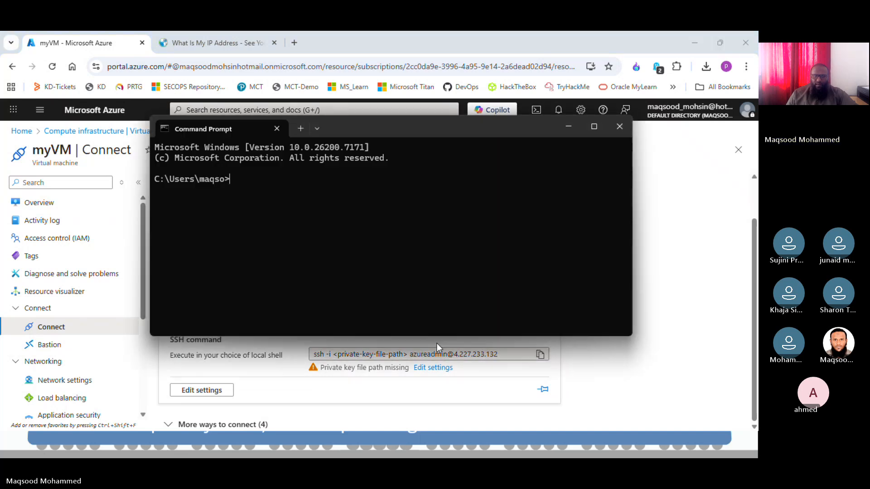
right_click(335, 199)
- Remove the <private-key-file-path> placeholder from the pasted SSH command, keeping the rest of the line
key("Left")
key("Left")
key("Left")
key("Left")
key("Left")
key("Left")
key("Left")
key("Left")
key("Left")
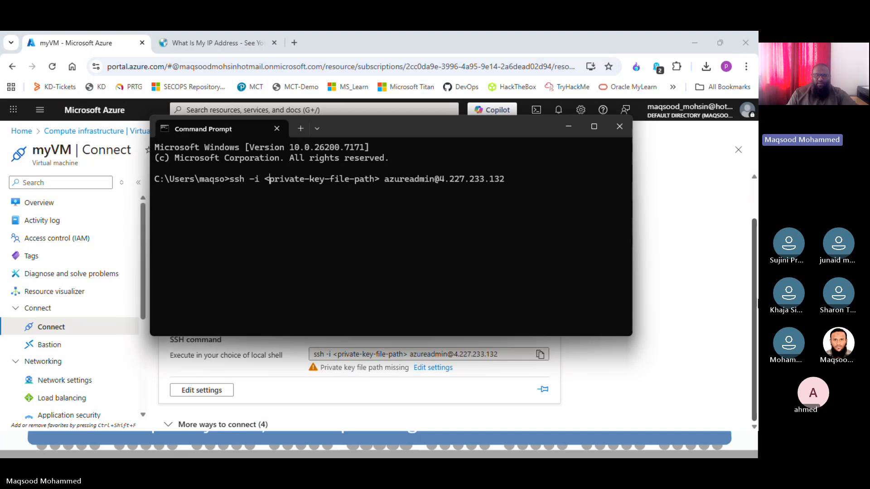
key("Delete")
key("Delete")
key("Delete")
key("Delete")
key("Delete")
key("Delete")
key("Delete")
key("Delete")
key("Delete")
key("Delete")
key("Delete")
key("Delete")
key("Delete")
key("Delete")
key("Delete")
key("Delete")
key("Delete")
key("Delete")
key("Delete")
key("Delete")
key("Delete")
key("Delete")
key("Delete")
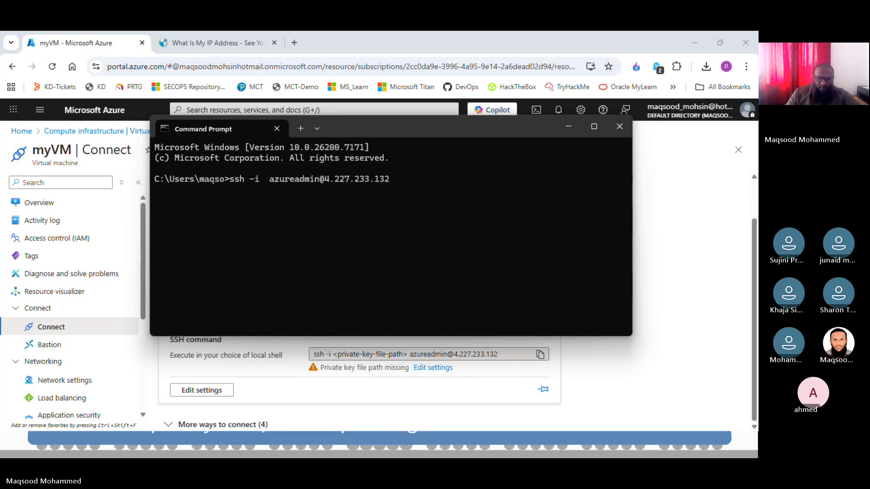
- Open the MyKeys folder on the LABS (E:) drive in File Explorer and paste myVM_key.pem into it
left_click_drag(0, 61, 228, 74)
double_click(228, 74)
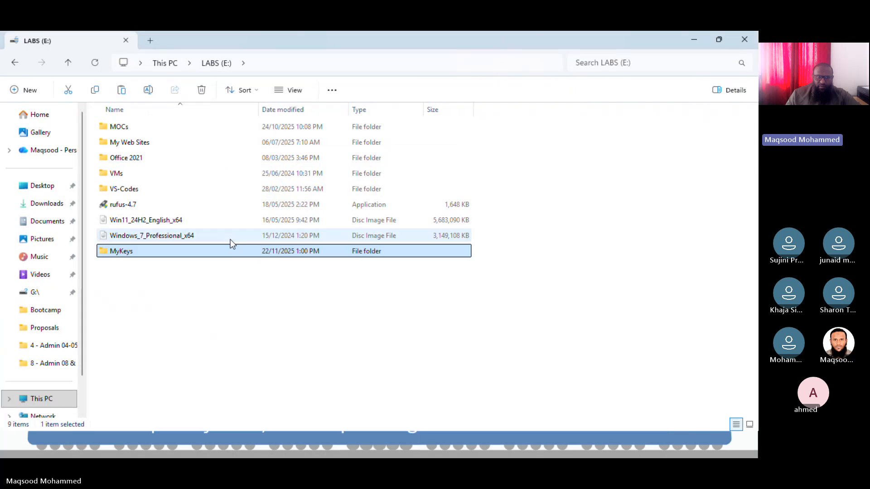
double_click(207, 252)
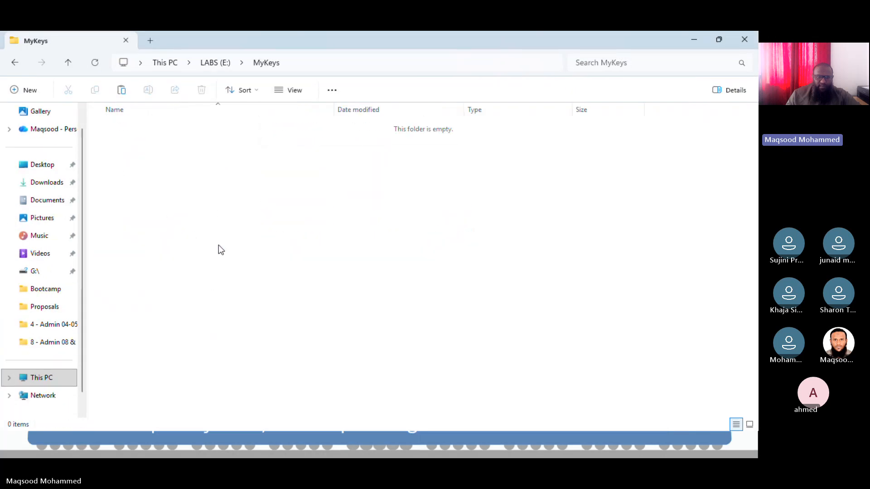
right_click(219, 244)
left_click(236, 201)
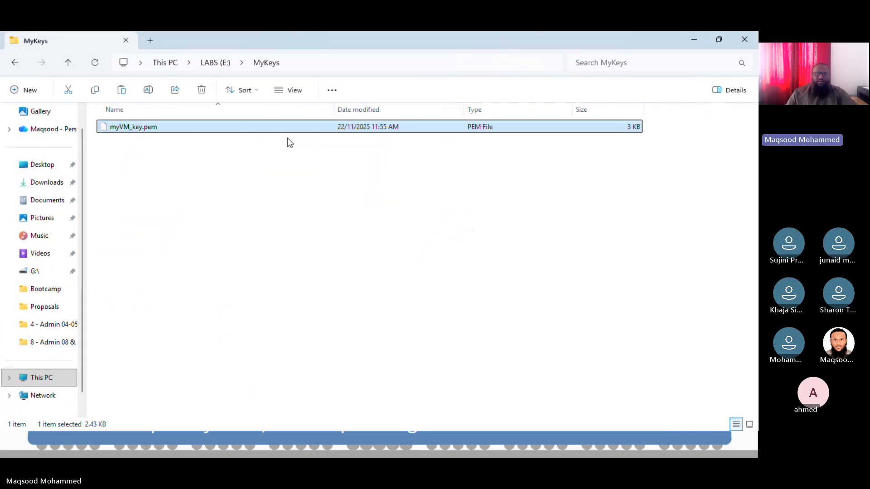
- Check the MyKeys folder's full path and retrace it from This PC through the LABS (E:) drive
left_click(317, 63)
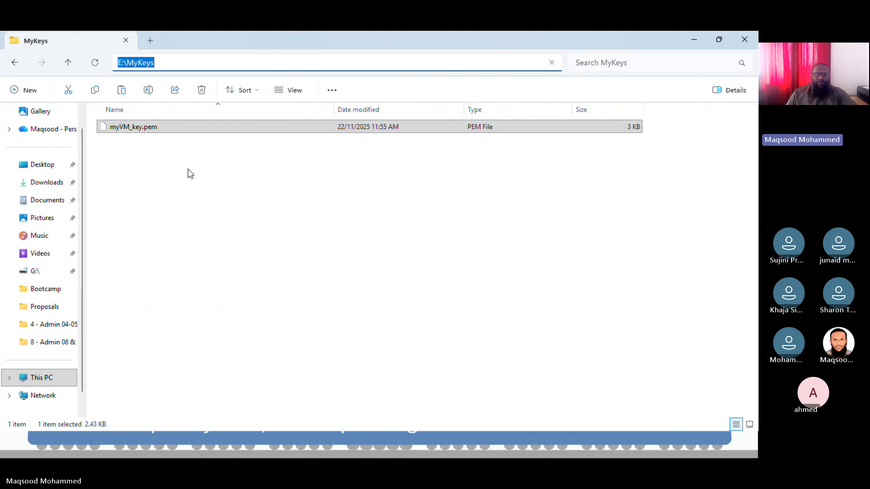
left_click(149, 169)
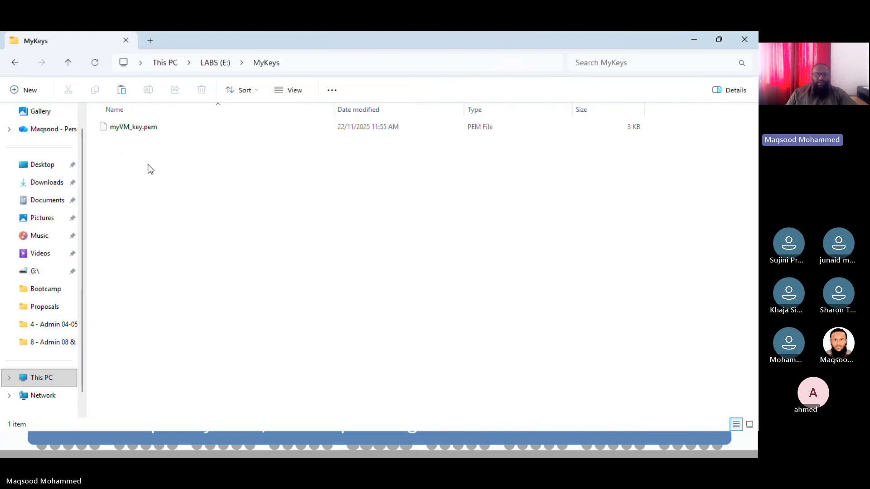
left_click(37, 378)
double_click(433, 150)
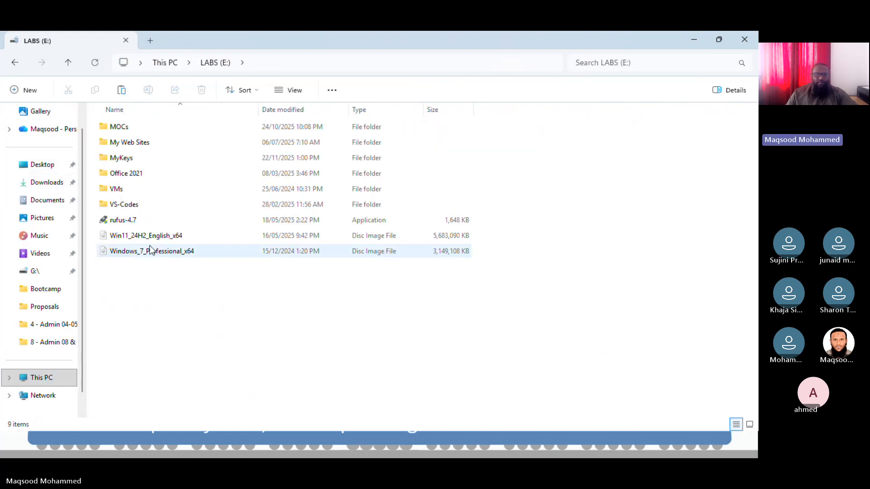
double_click(136, 158)
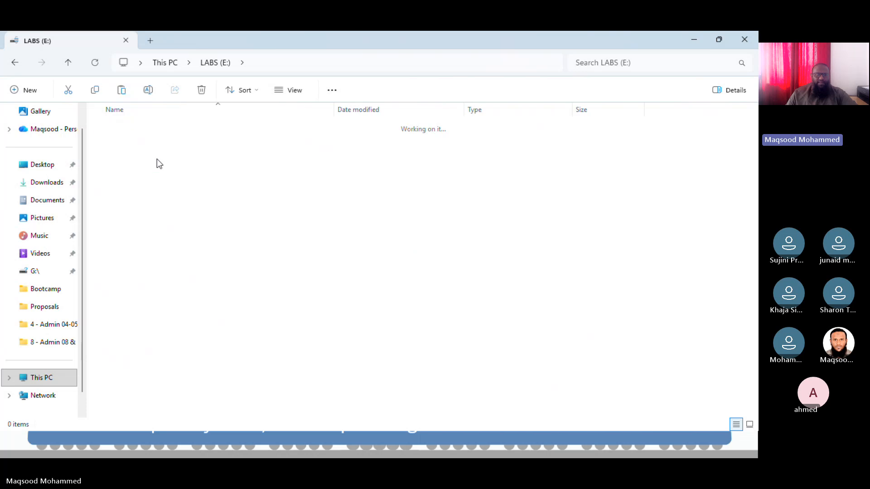
- Copy the full path of myVM_key.pem and insert it after -i in the SSH command at the Command Prompt
left_click(178, 126)
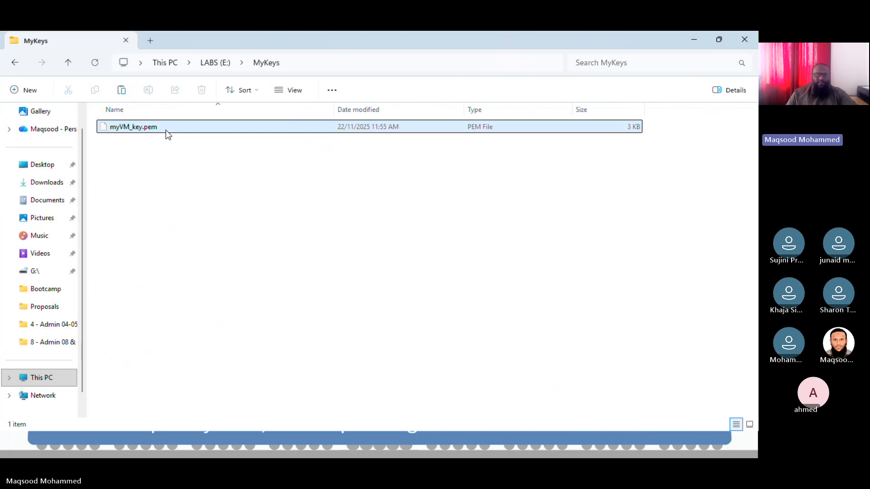
right_click(315, 129)
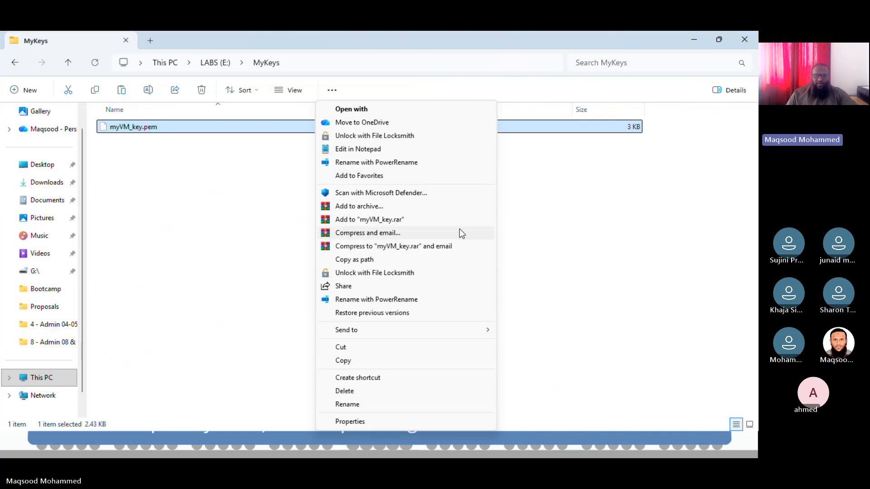
left_click(542, 316)
left_click(290, 127)
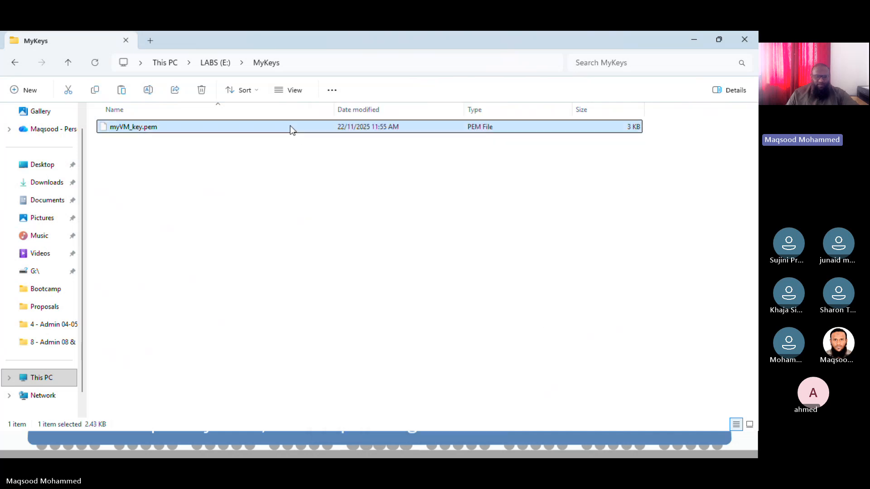
right_click(290, 126)
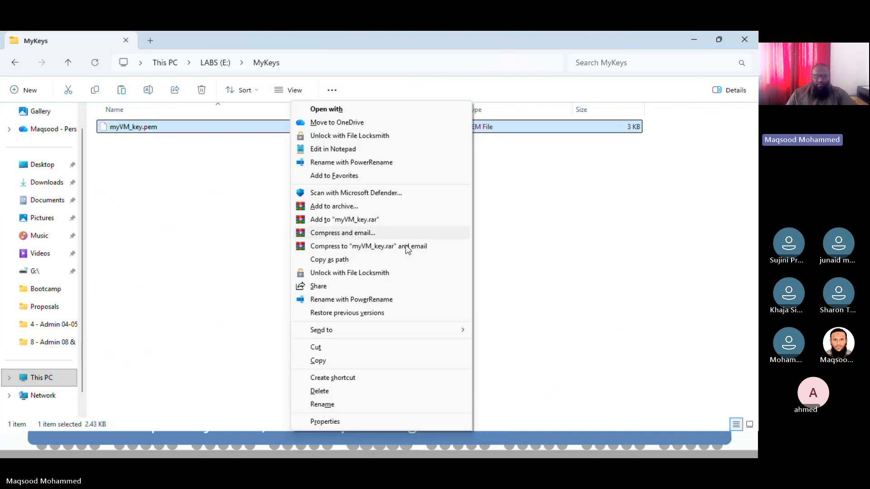
left_click(373, 259)
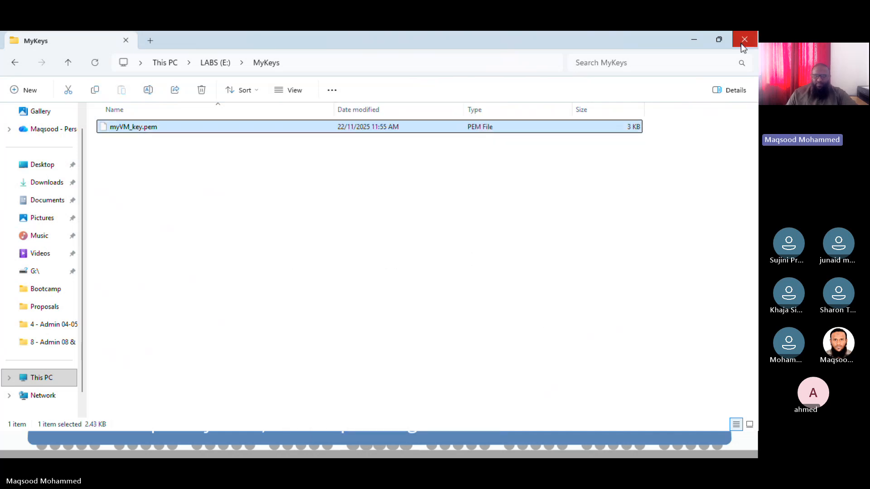
left_click(697, 42)
key("ctrl+v")
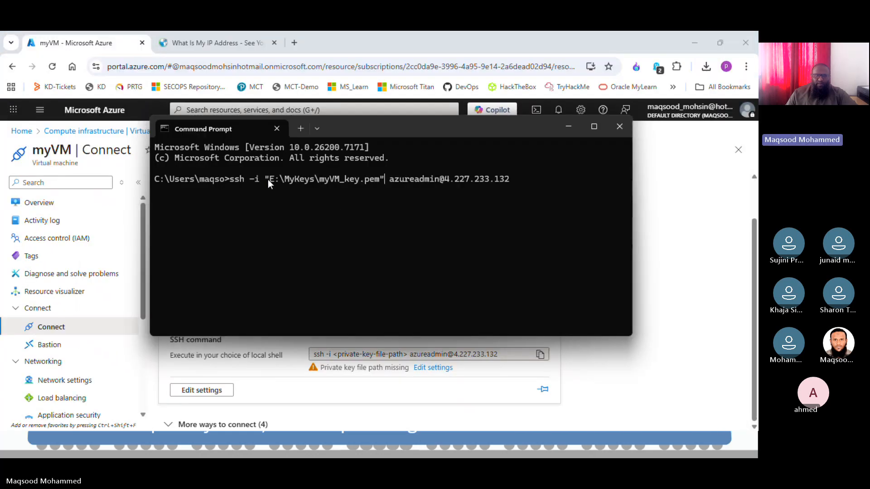
- Review the SSH command by moving the text cursor from the key file path back toward the start of the line
key("Left")
key("Left")
key("Left")
key("Left")
key("Left")
key("Left")
key("Left")
key("Left")
key("Left")
key("Left")
key("Left")
key("Left")
key("Left")
key("Left")
key("Home")
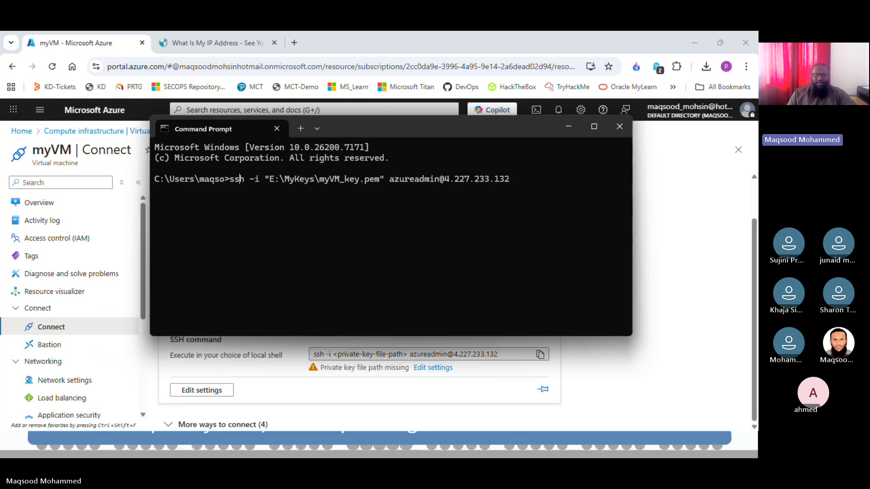
key("Right")
key("Right")
key("Right")
key("Right")
key("Right")
key("Right")
key("Right")
key("Right")
key("Right")
key("Right")
key("Right")
key("Right")
key("Right")
key("Right")
key("Right")
key("Right")
key("Right")
key("Right")
key("Right")
key("Right")
key("Right")
key("Right")
key("Right")
key("Right")
key("Right")
key("Right")
key("Right")
key("Right")
key("Return")
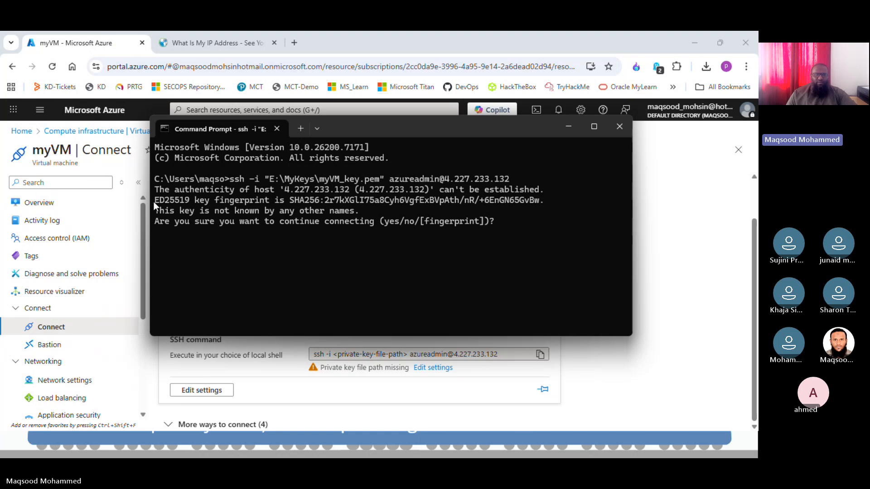
- Review the host's ED25519 key fingerprint lines and answer YES to continue connecting
left_click_drag(154, 202, 316, 212)
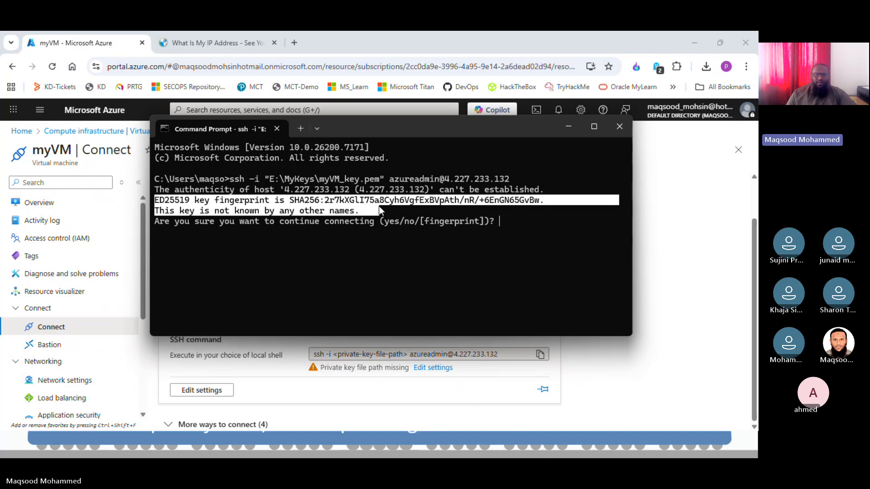
left_click_drag(381, 205, 391, 205)
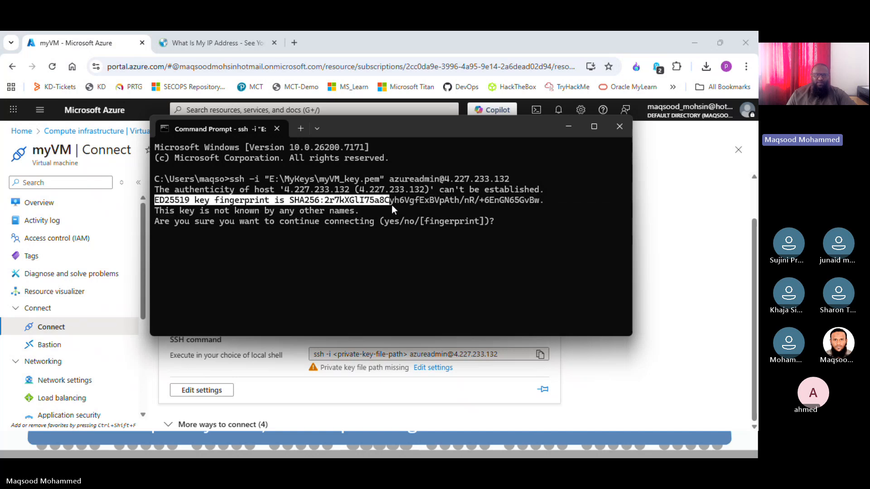
left_click(284, 212)
left_click_drag(317, 212, 155, 207)
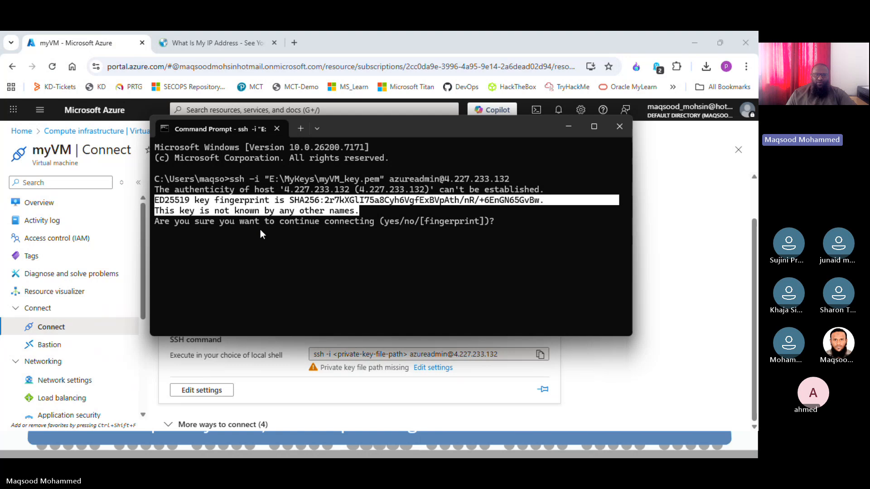
left_click(519, 220)
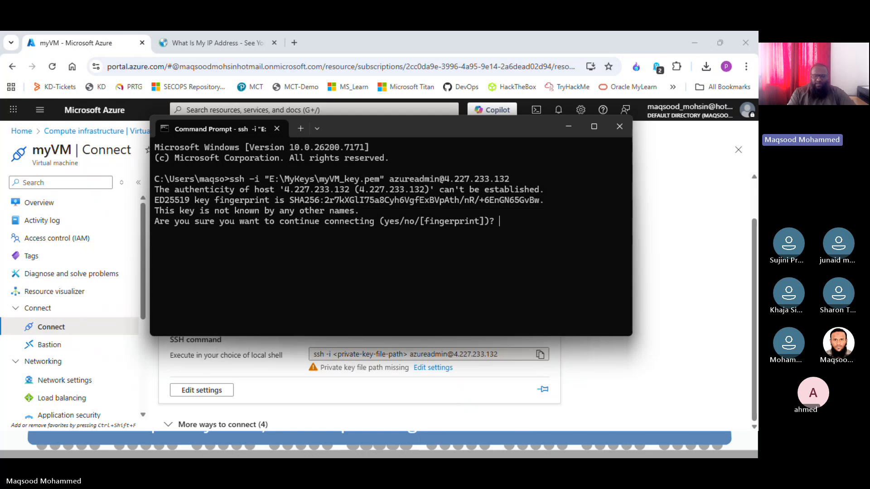
type("YES")
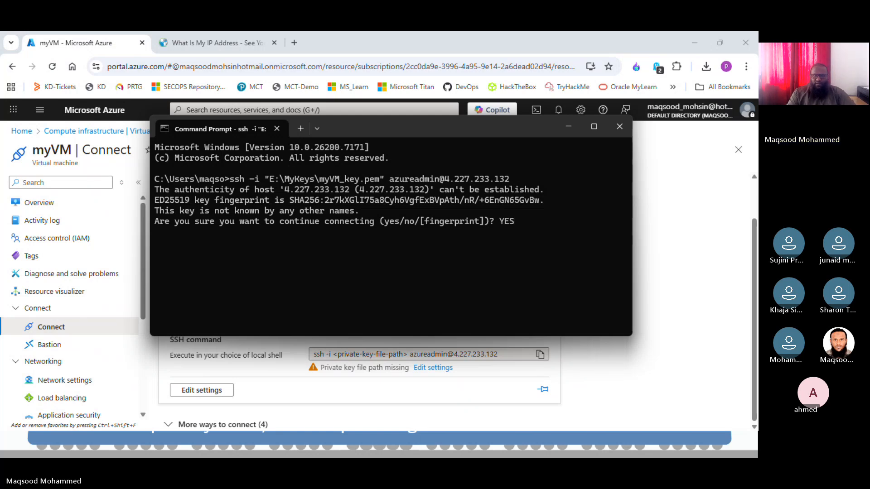
key("Return")
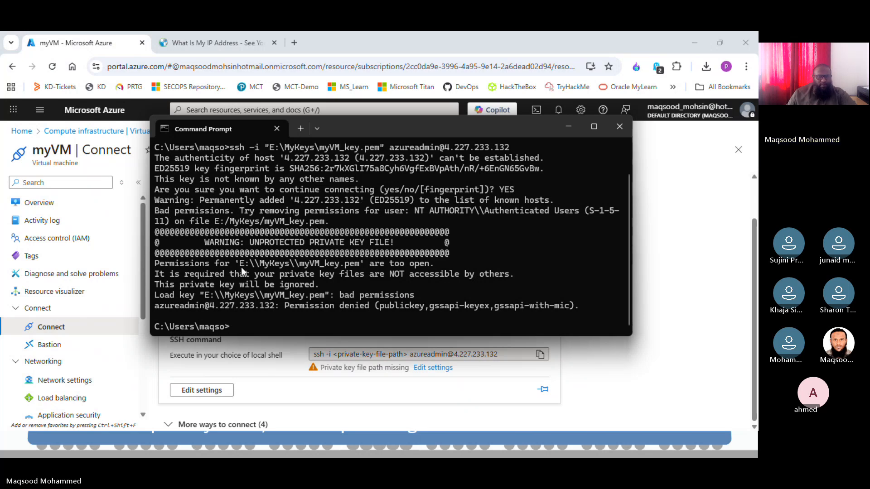
- Examine the private key file warning, reading the lines about the permissions and accessibility of myVM_key.pem
left_click_drag(370, 264, 388, 265)
left_click(414, 279)
left_click_drag(167, 278, 290, 274)
double_click(347, 276)
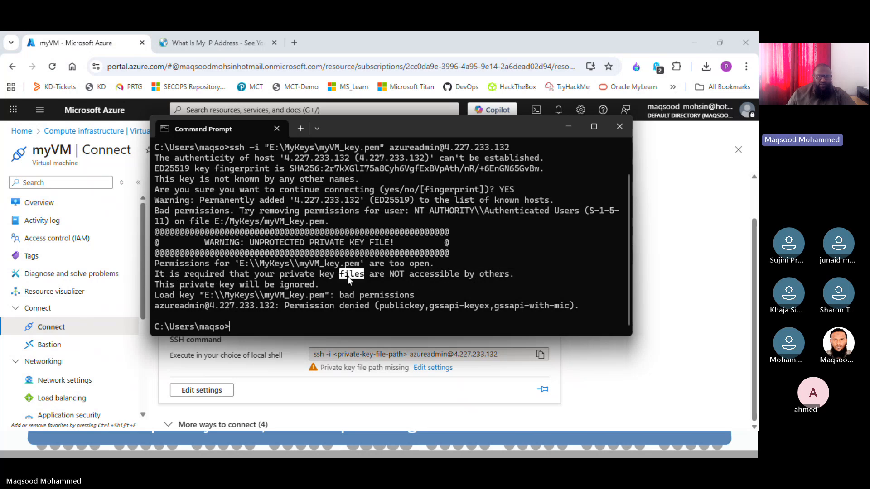
triple_click(407, 276)
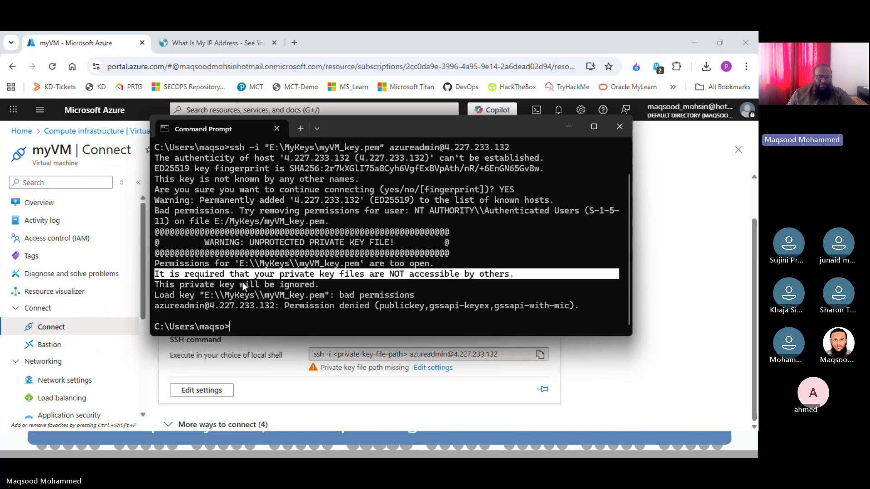
left_click(243, 282)
left_click_drag(160, 273, 340, 280)
left_click(461, 278)
left_click_drag(507, 275, 152, 276)
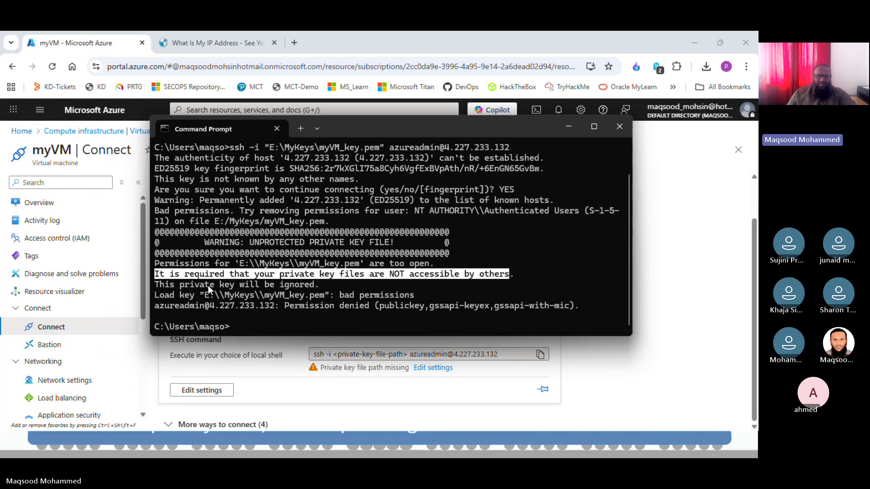
- Examine the key loading and authentication error lines, and move the Command Prompt window off the Azure page heading
left_click_drag(155, 285, 414, 292)
left_click(371, 303)
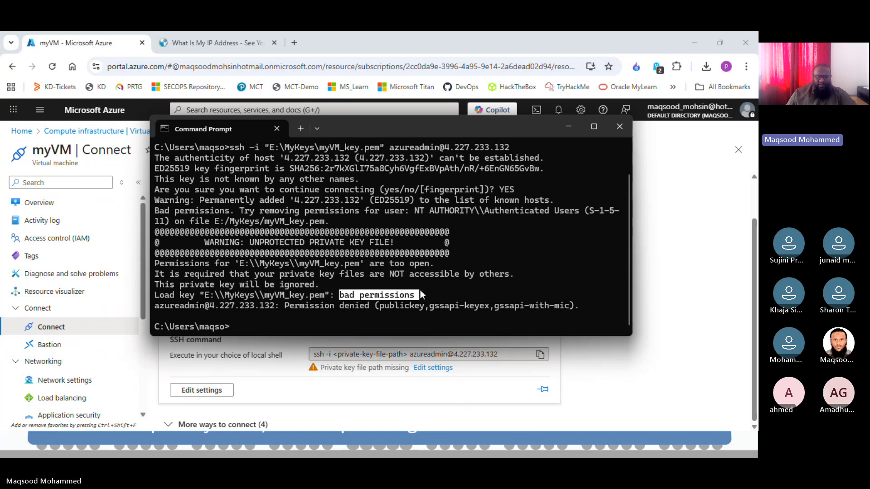
left_click(436, 292)
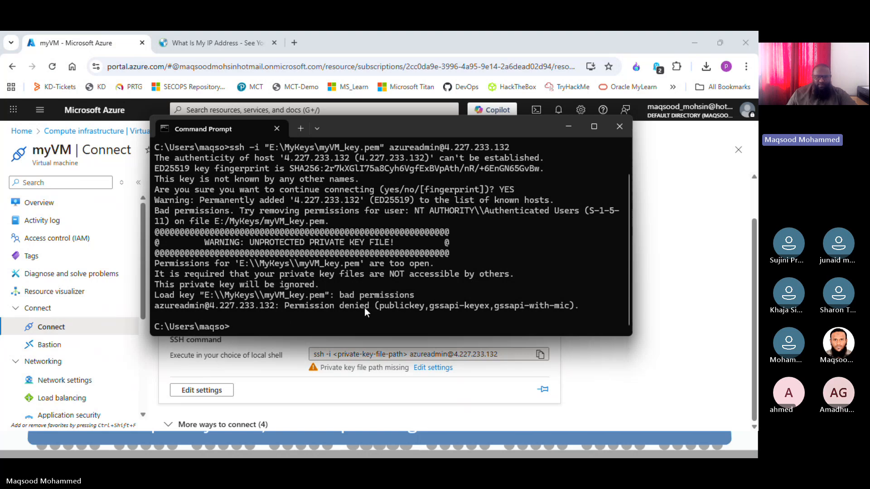
left_click(427, 305)
left_click_drag(319, 306, 410, 306)
left_click(541, 297)
left_click_drag(344, 126, 403, 165)
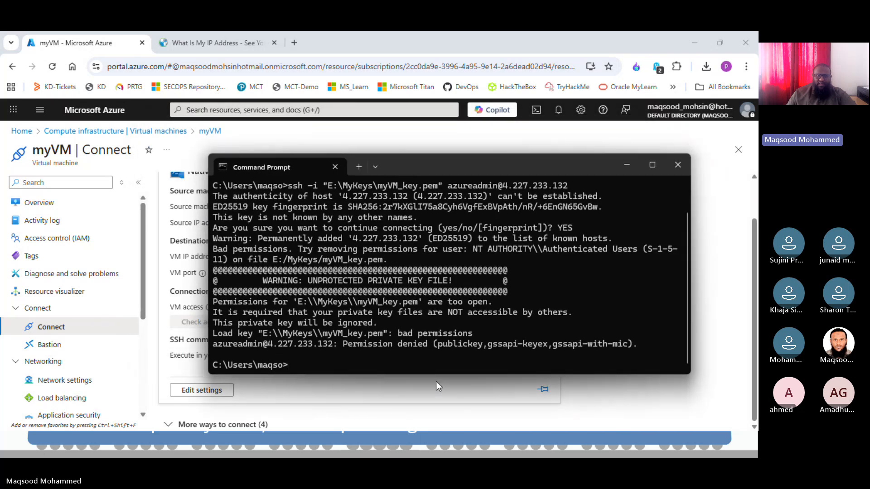
- Open google.com in a new browser tab and search for PuTTY
left_click(295, 42)
type("google.com")
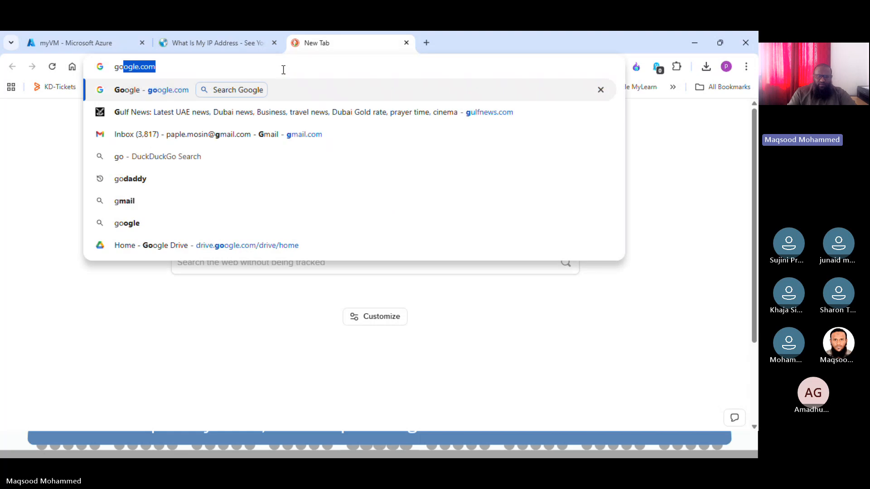
key("Return")
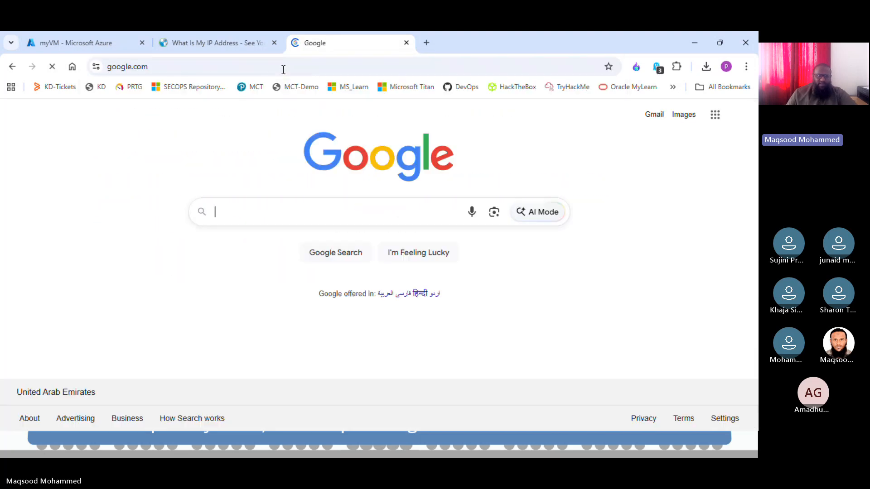
left_click(292, 210)
type("puuty")
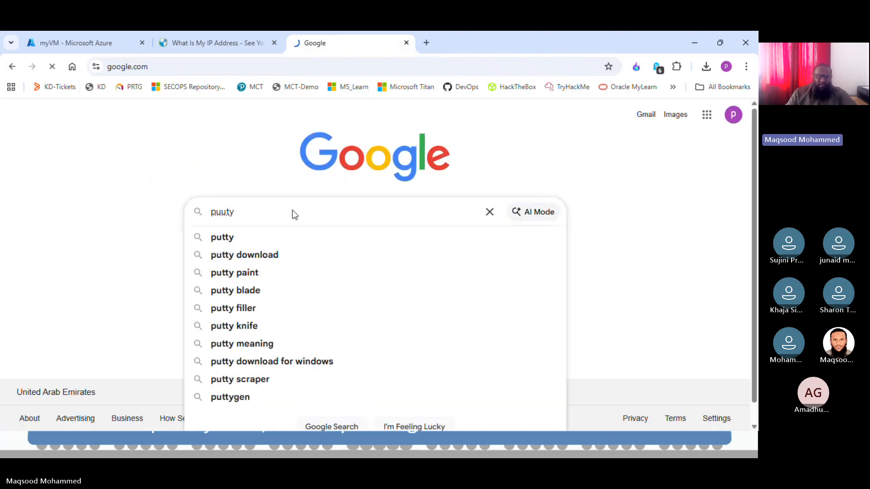
key("Return")
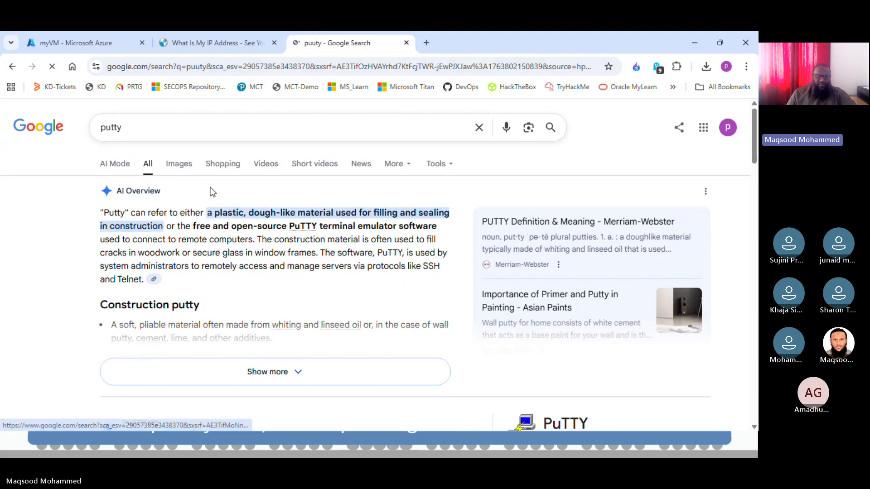
scroll(242, 204, "down", 5)
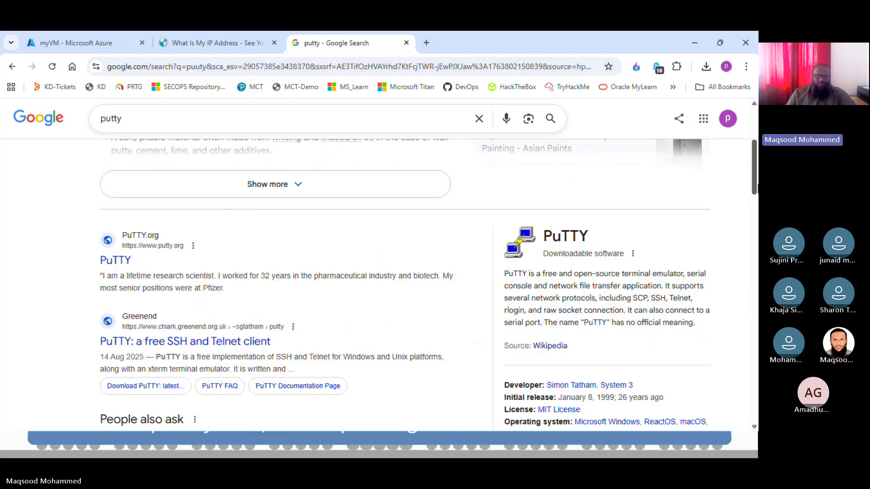
left_click(116, 207)
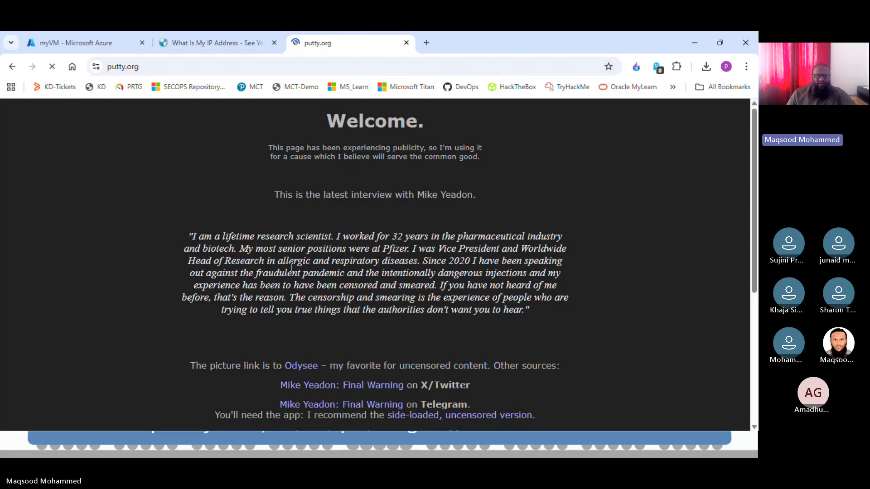
left_click(12, 66)
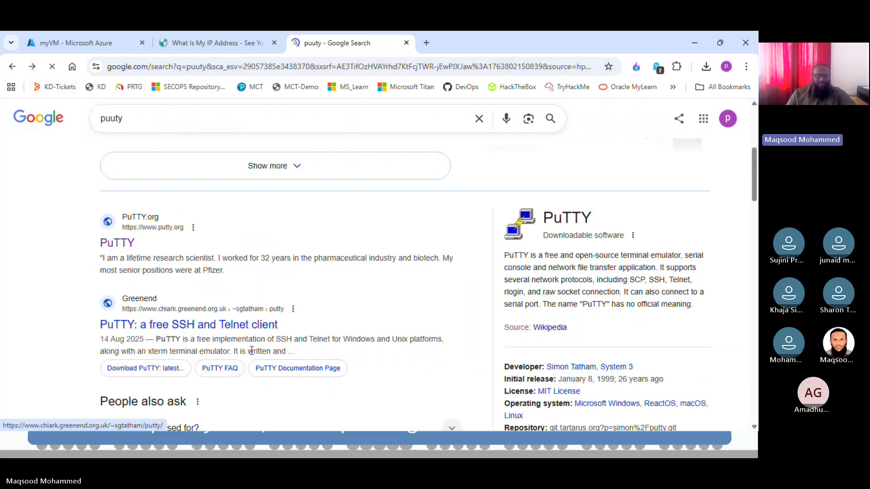
- Open the Greenend PuTTY site from the search results and download the 64-bit x86 installer, putty-64bit-0.83-installer.msi
left_click(251, 352)
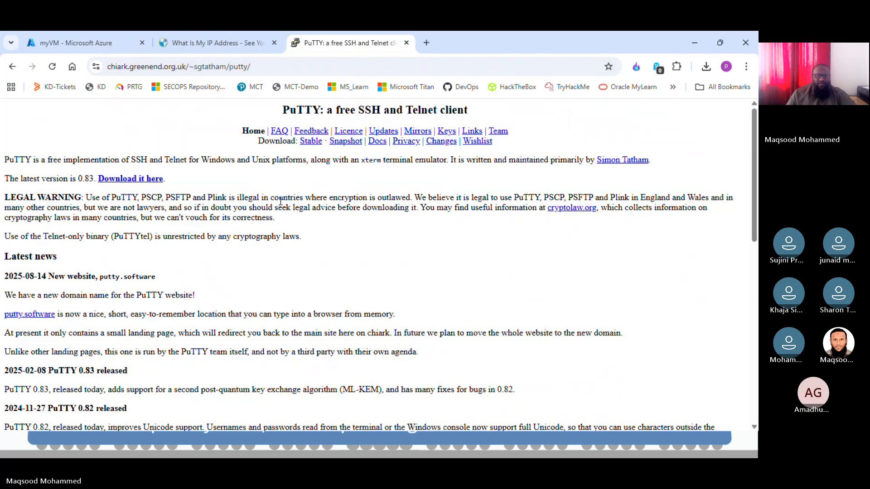
left_click(142, 181)
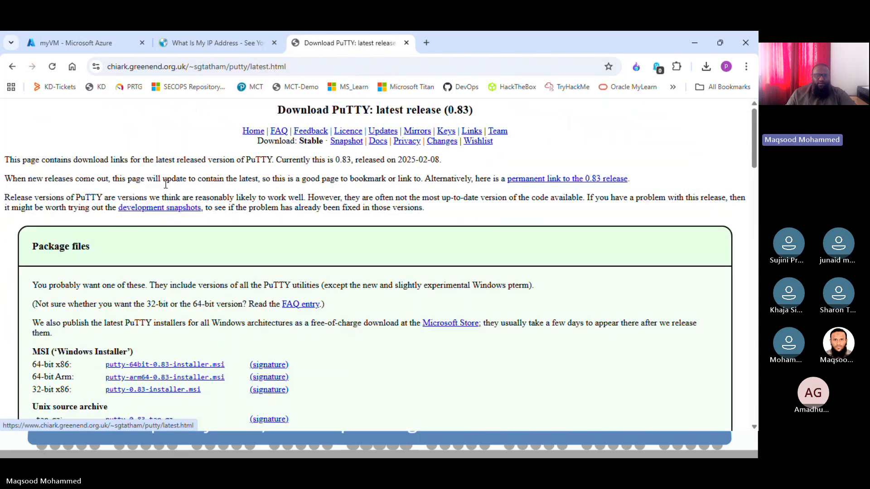
left_click(193, 365)
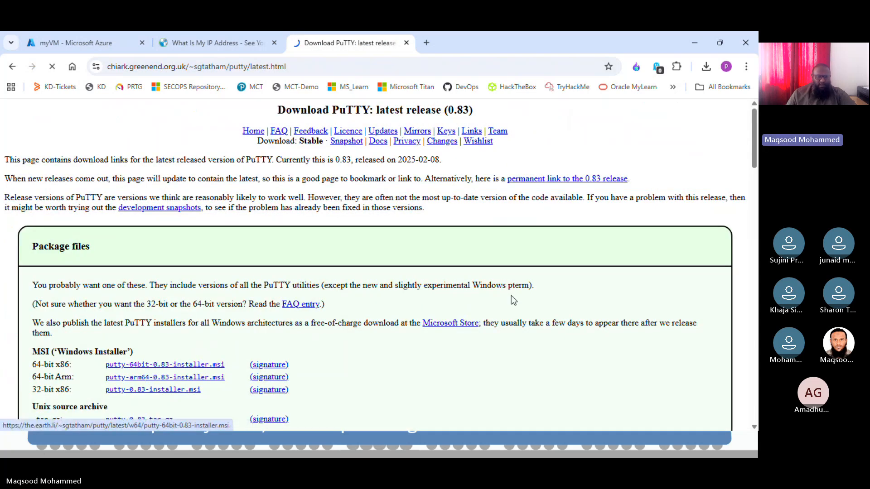
left_click(705, 67)
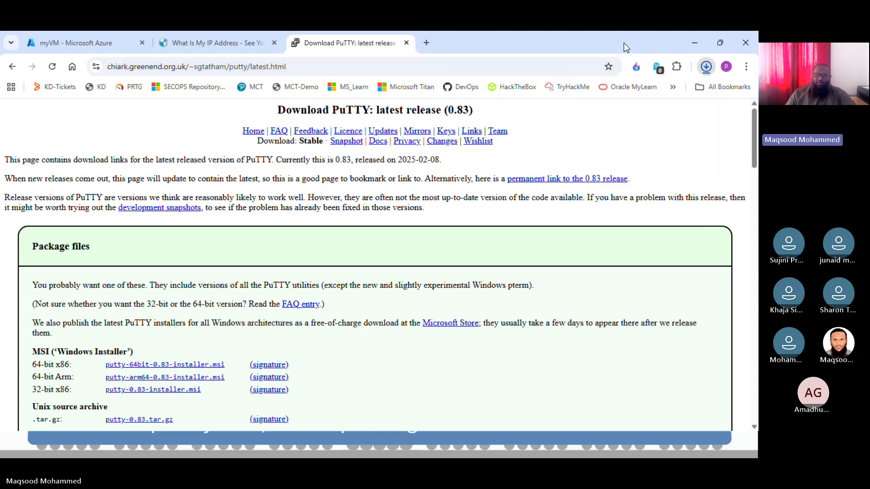
- Launch the downloaded PuTTY installer, view its change, repair or remove options, and cancel the setup wizard
left_click(706, 68)
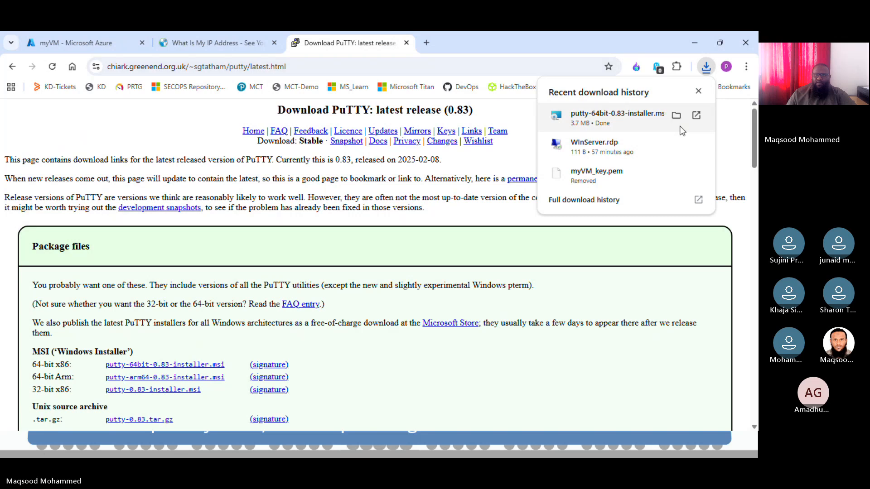
left_click(676, 117)
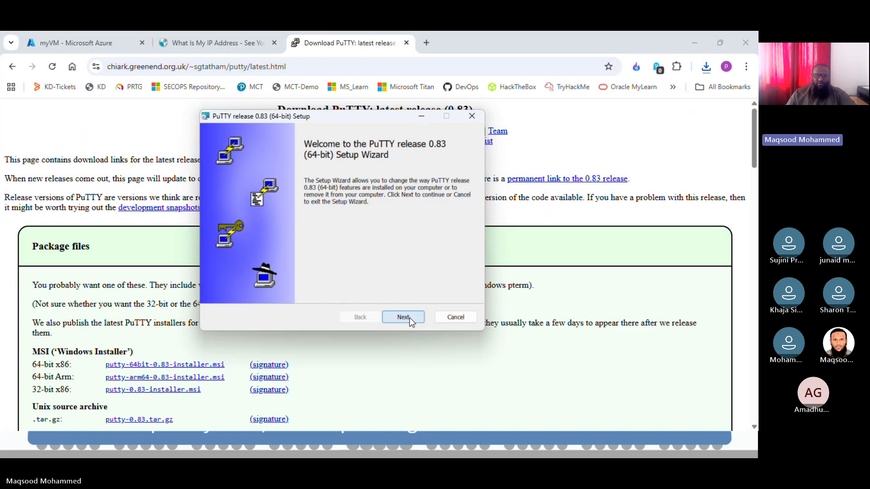
left_click(403, 317)
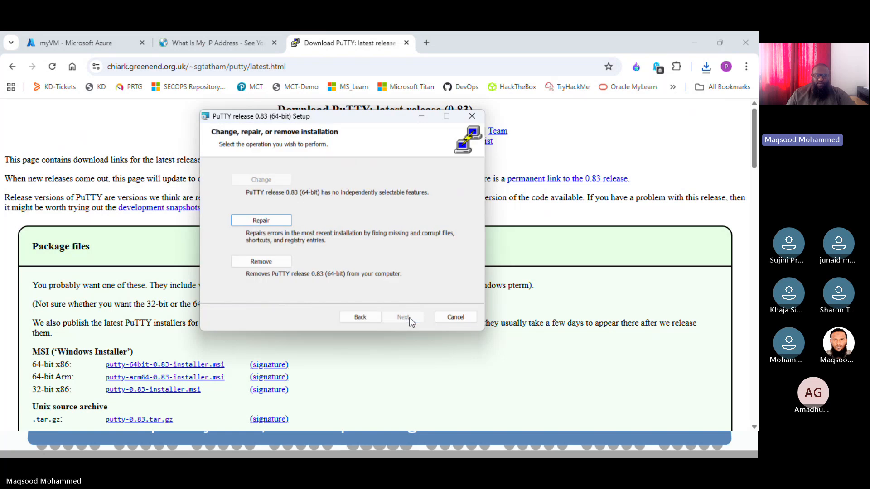
left_click(465, 318)
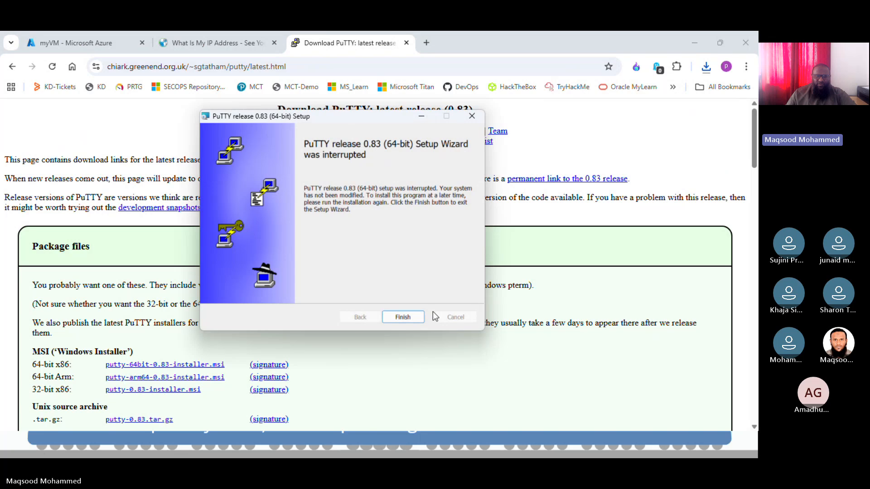
left_click(412, 321)
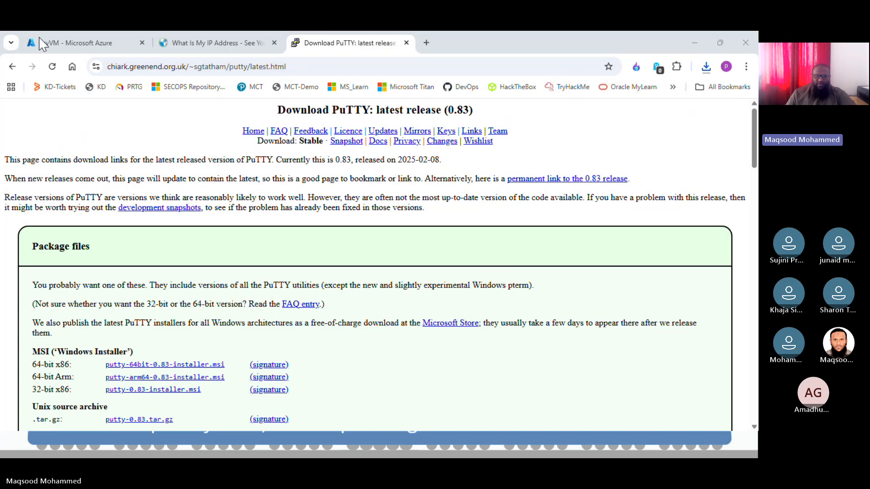
- Open PuTTY, copy myVM's public IP address from the Azure Connect page and set the host name to 4.227.233.132
left_click_drag(0, 39, 315, 106)
left_click_drag(379, 106, 406, 119)
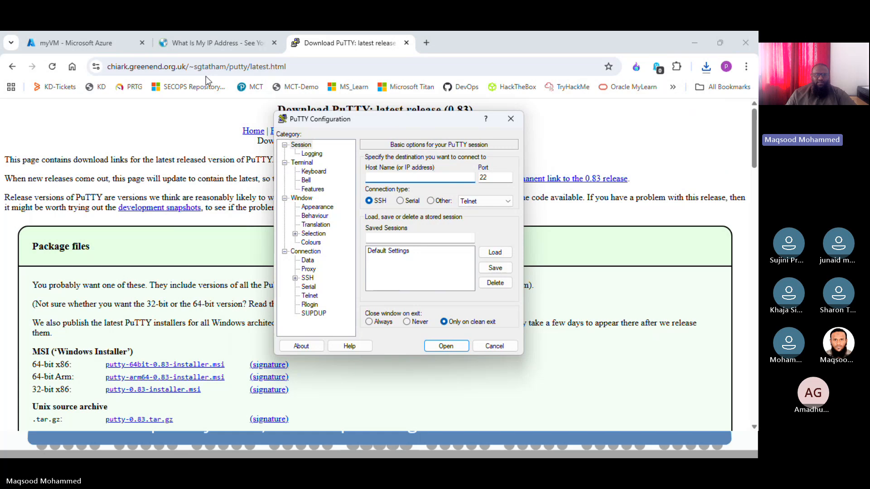
left_click(100, 44)
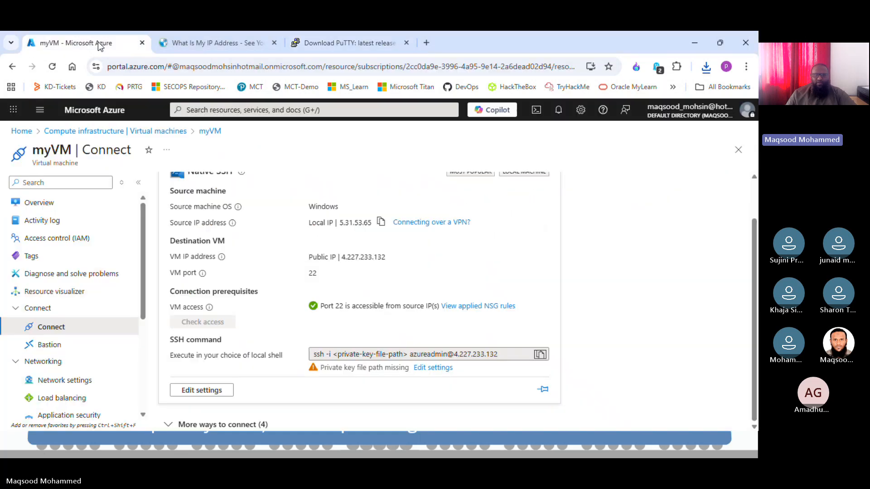
left_click(397, 259)
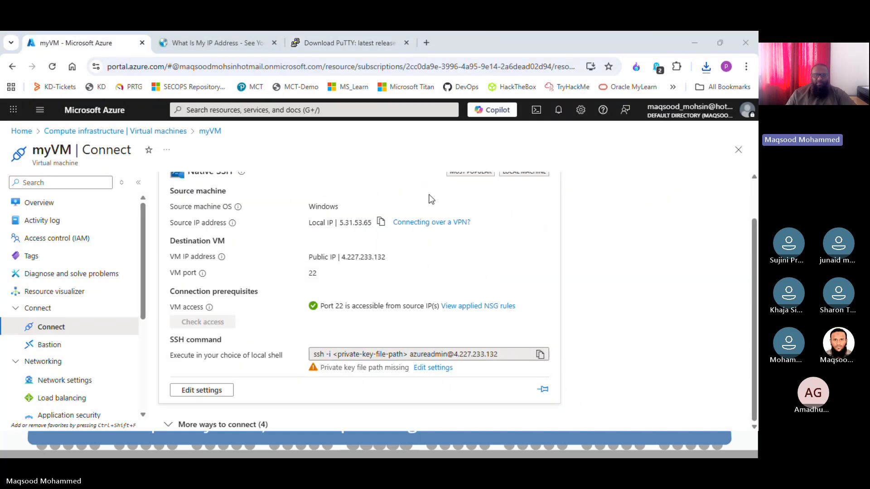
key("alt+Tab")
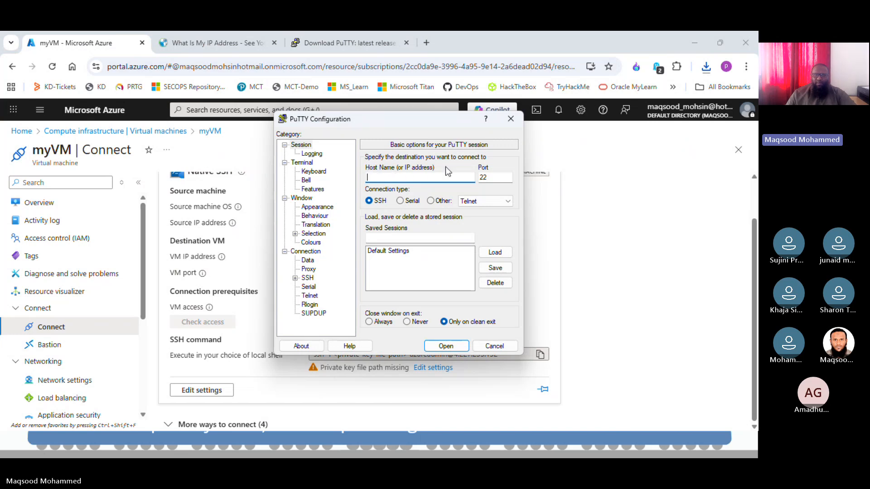
key("ctrl+v")
- Review the session's port and browse PuTTY's SSH key exchange, authentication and terminal settings
left_click(498, 177)
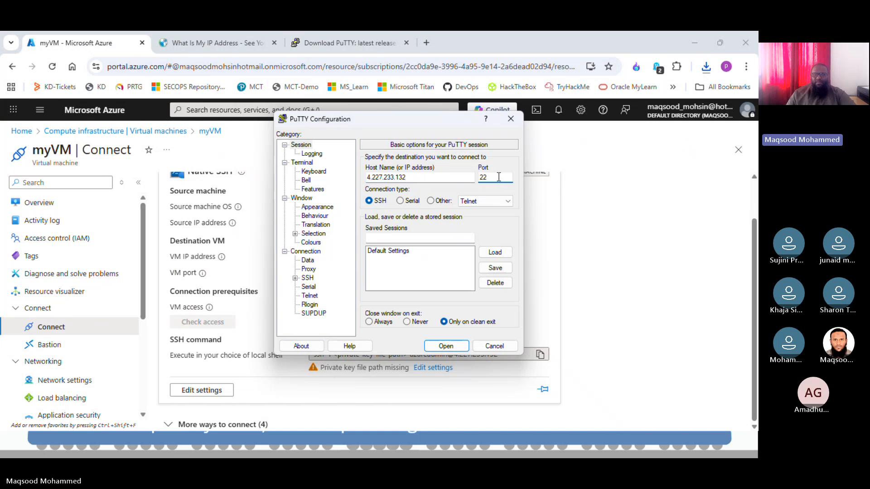
double_click(498, 177)
left_click(294, 277)
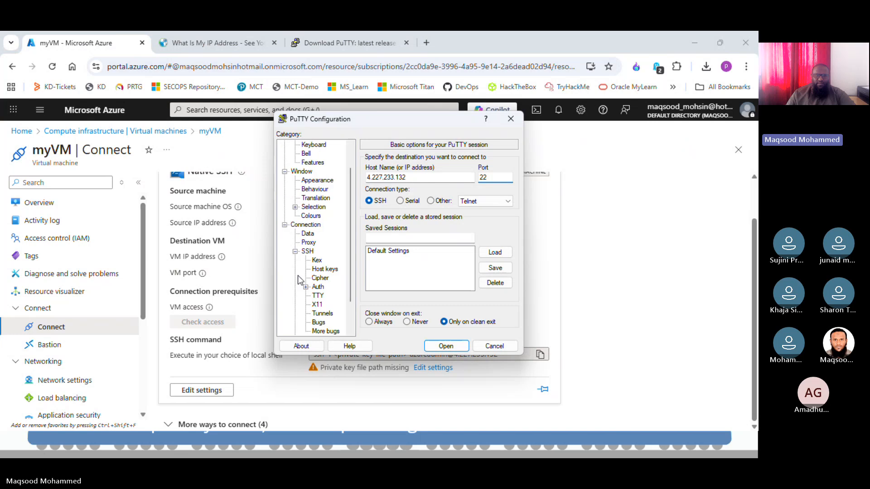
left_click(317, 260)
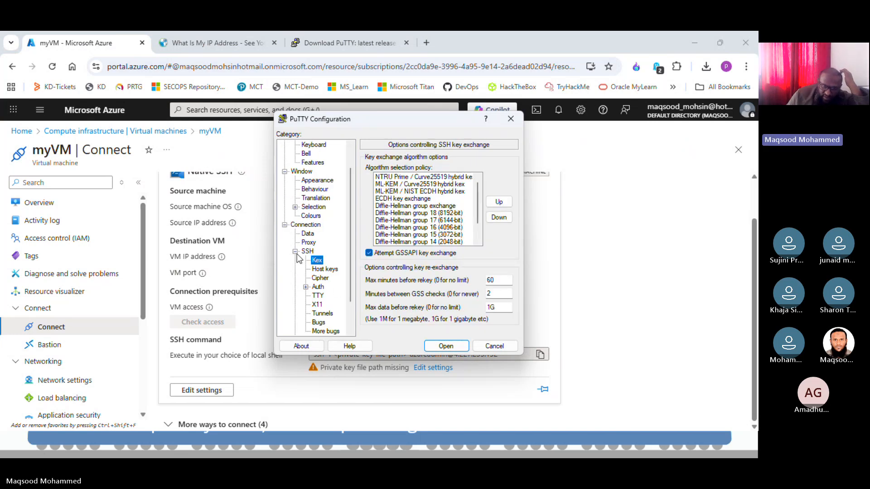
left_click(318, 288)
left_click(306, 287)
left_click(306, 287)
left_click(295, 251)
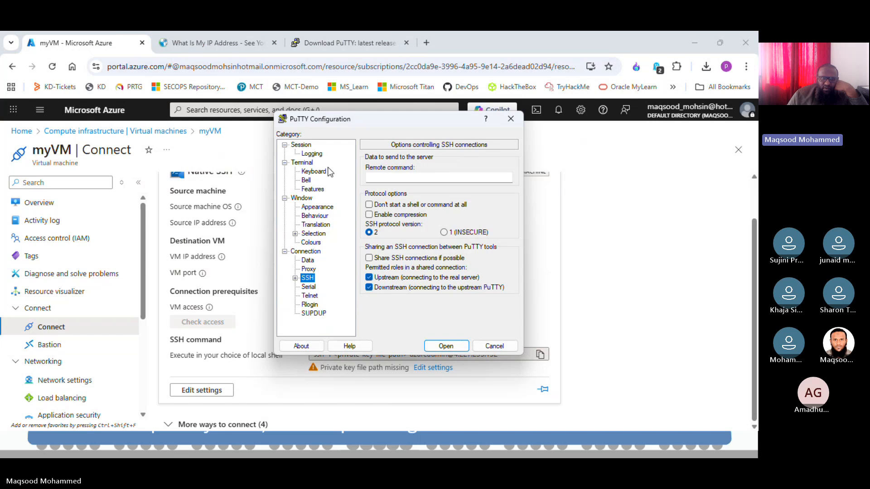
left_click(307, 181)
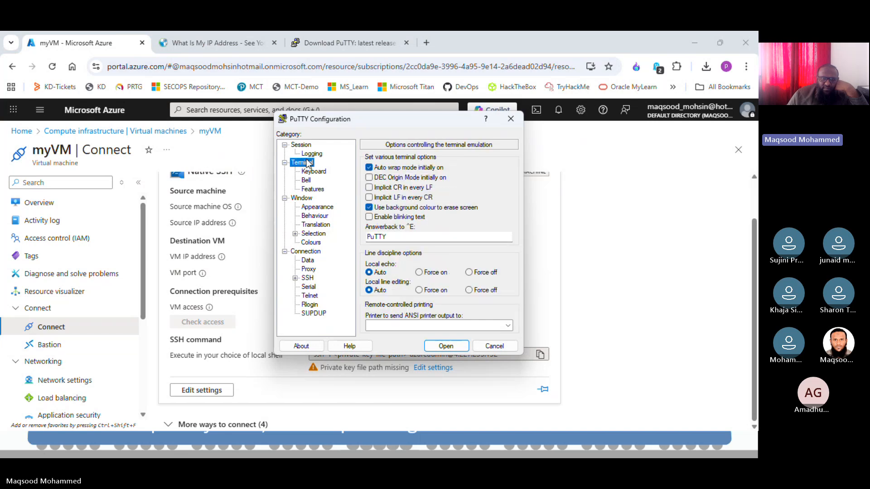
left_click(304, 145)
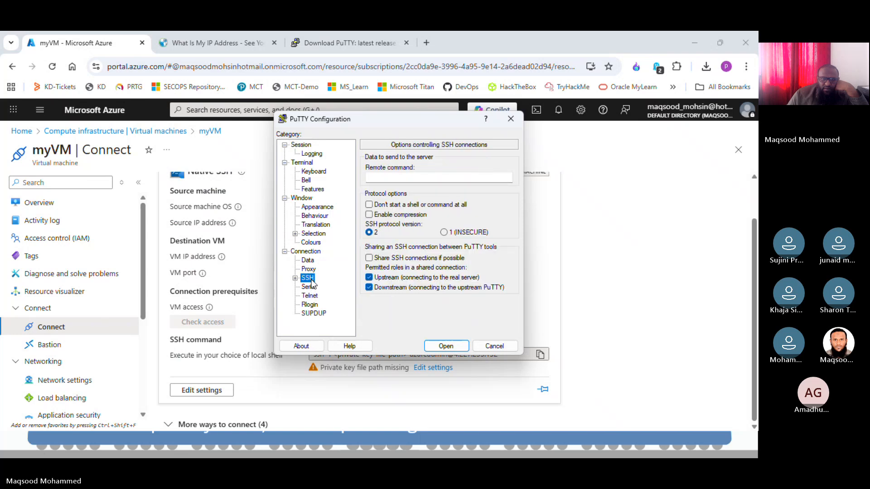
- Look through the SSH key exchange, host key and authentication settings and open the authentication credentials settings
left_click(295, 278)
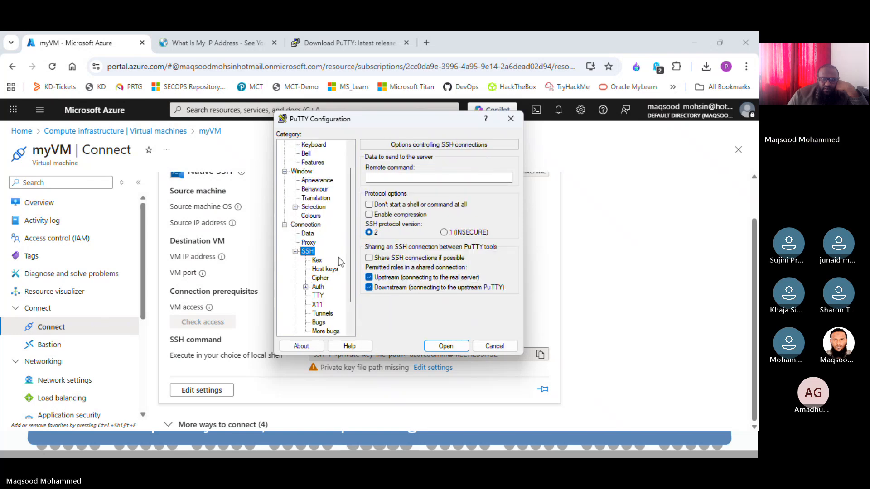
scroll(350, 281, "down", 1)
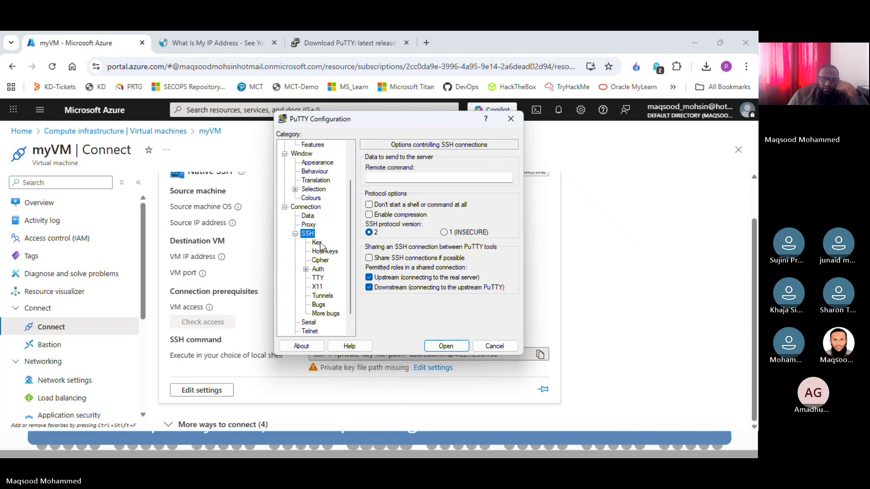
left_click(318, 243)
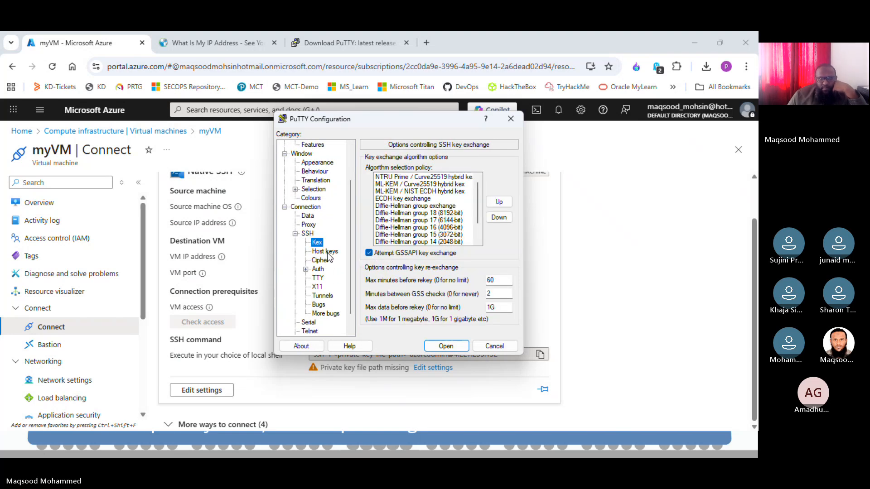
left_click(328, 254)
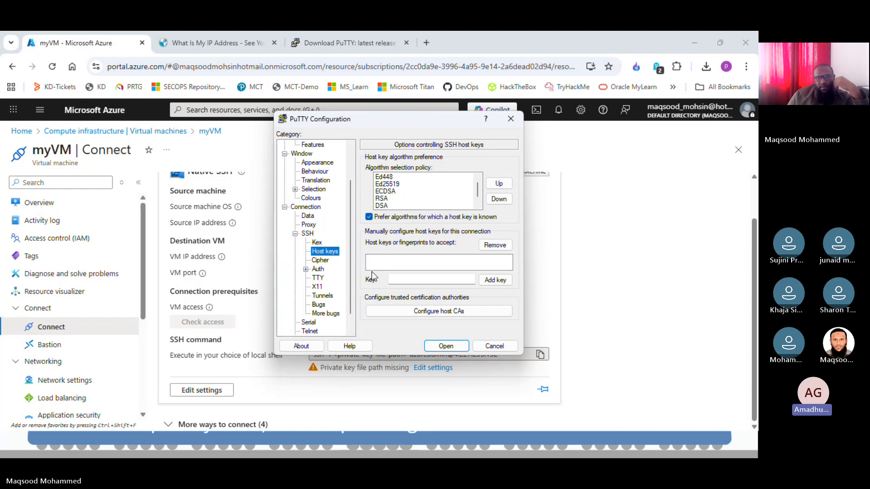
left_click(318, 270)
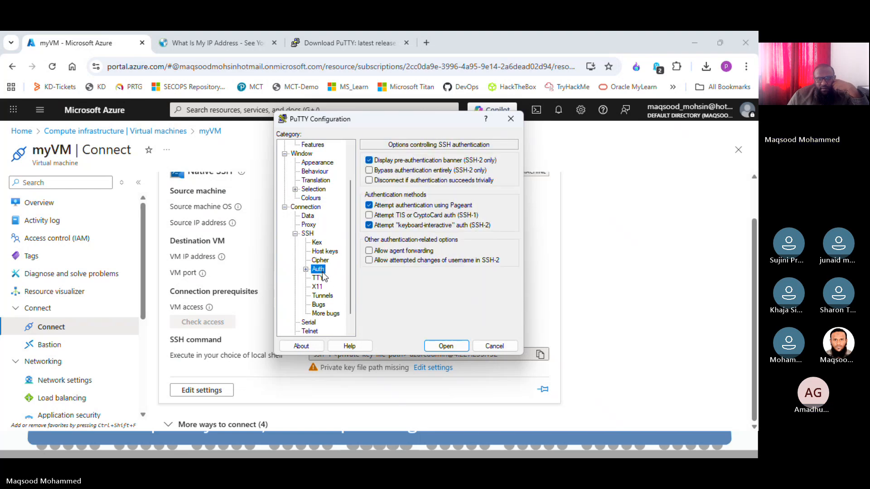
left_click(306, 269)
left_click(331, 277)
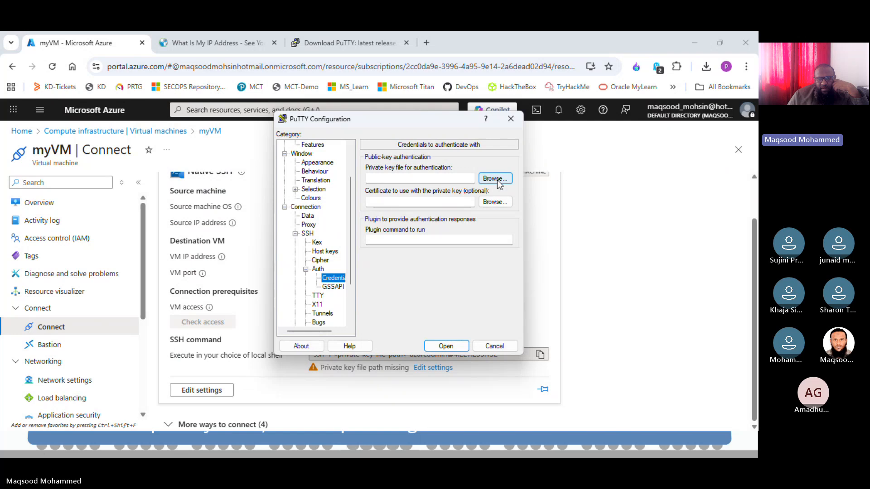
- Set the private key file for authentication to E:\MyKeys\myVM_key.pem, showing all file types to find it
left_click(497, 181)
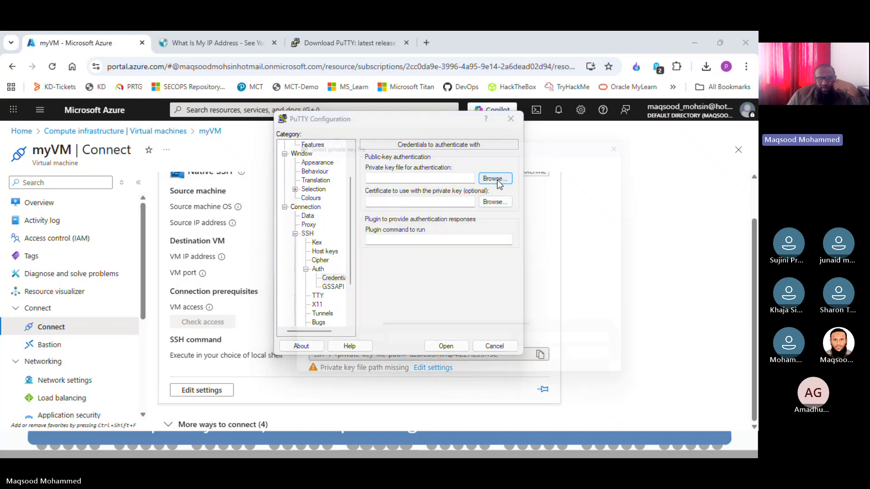
left_click(320, 276)
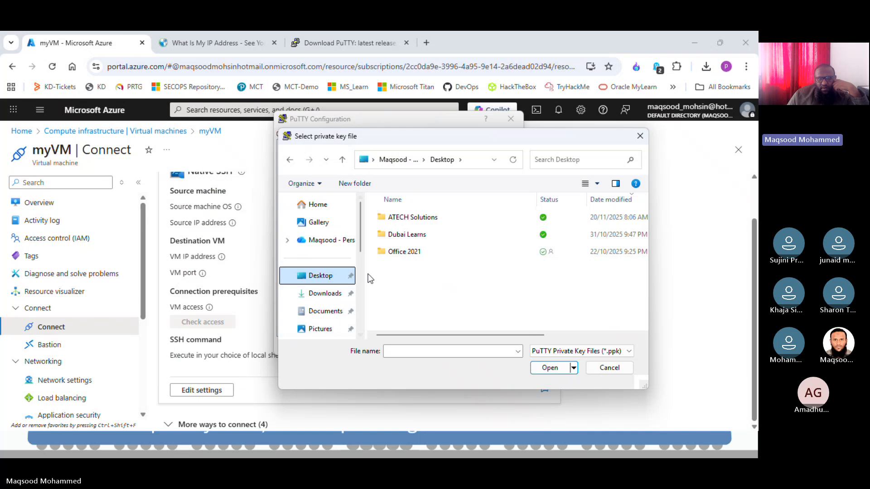
scroll(362, 278, "down", 2)
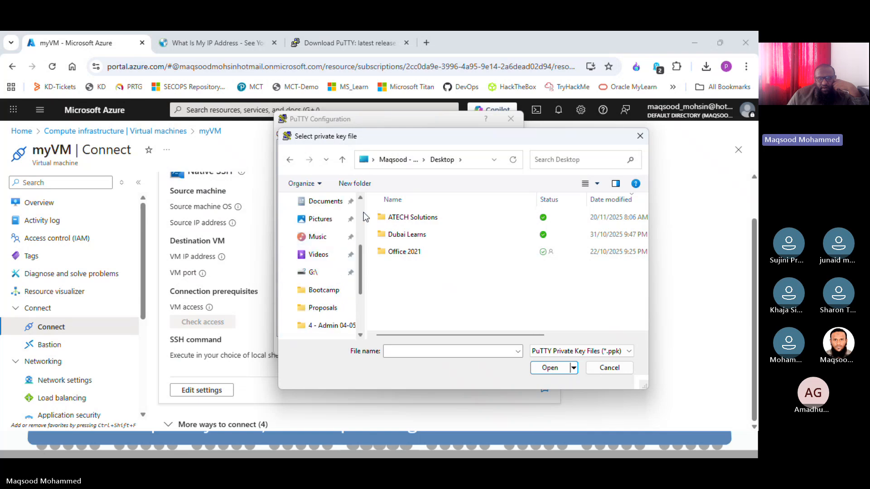
scroll(313, 279, "up", 3)
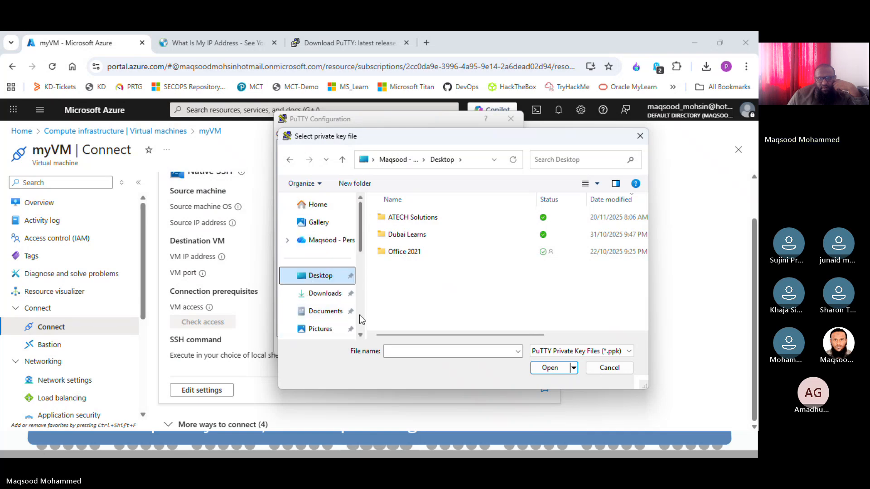
scroll(362, 321, "down", 2)
left_click(495, 162)
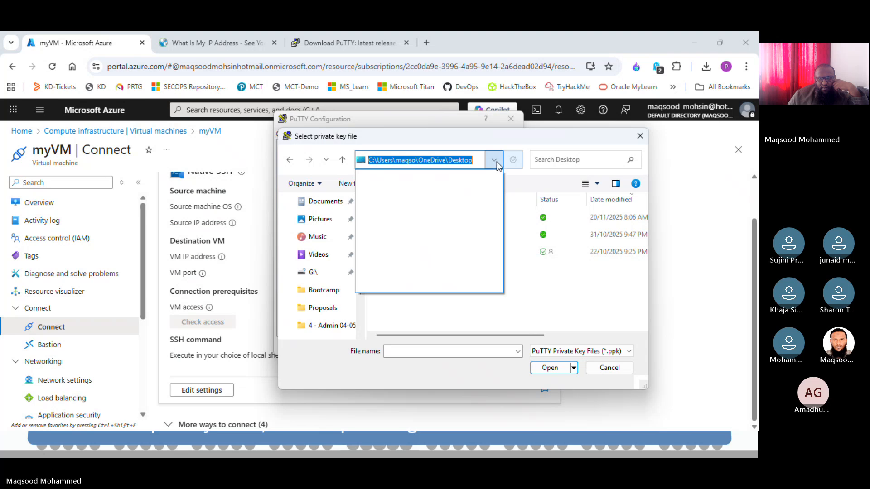
type("e:")
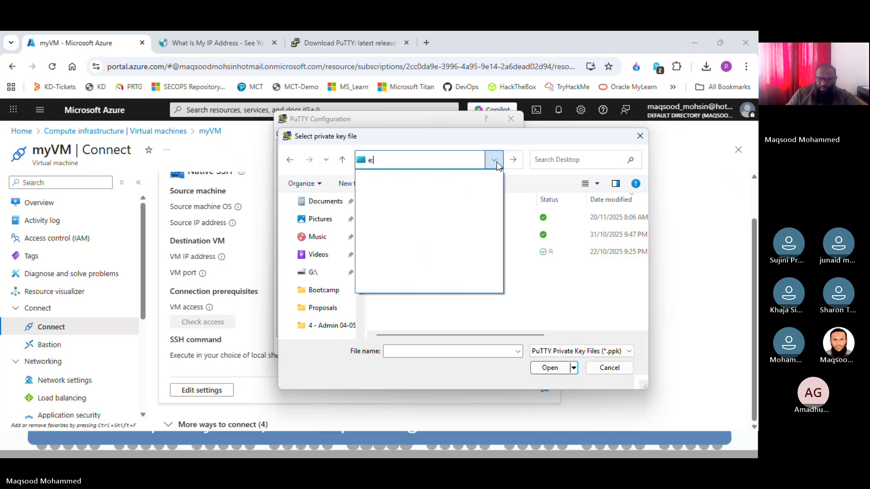
key("Return")
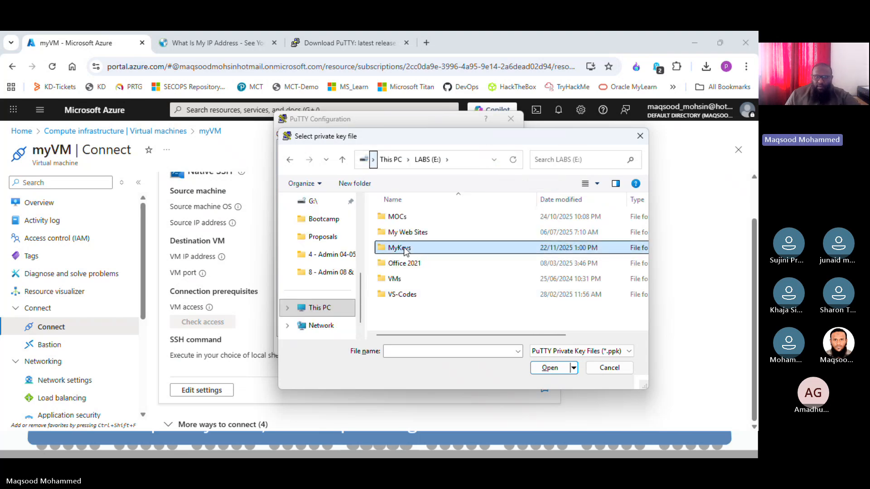
double_click(487, 248)
left_click(581, 351)
left_click(582, 371)
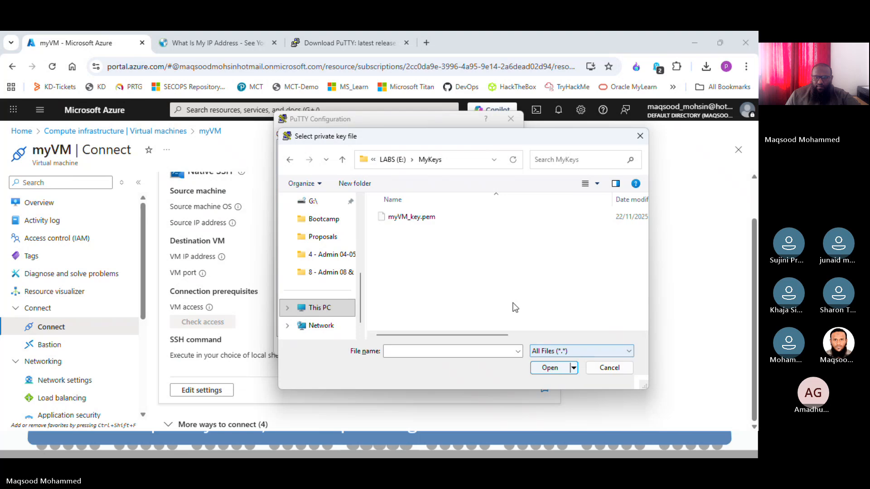
double_click(410, 217)
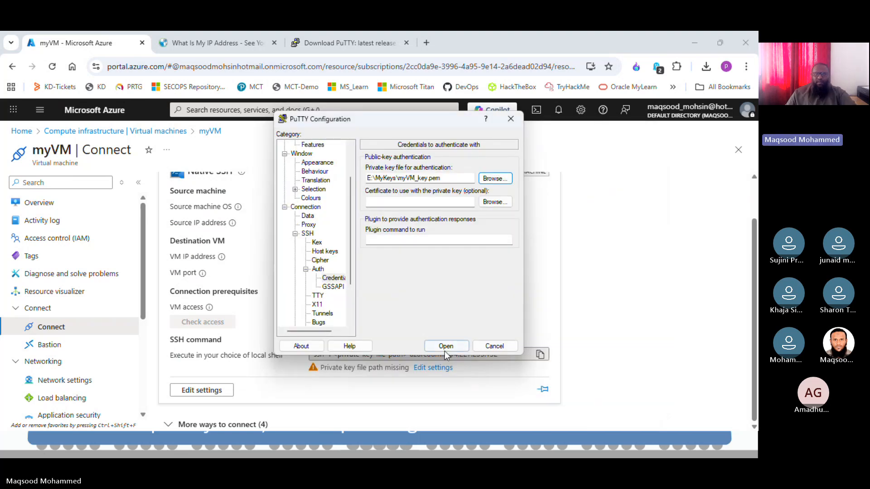
- Start the SSH connection to 4.227.233.132 and accept the server's host key
left_click(444, 348)
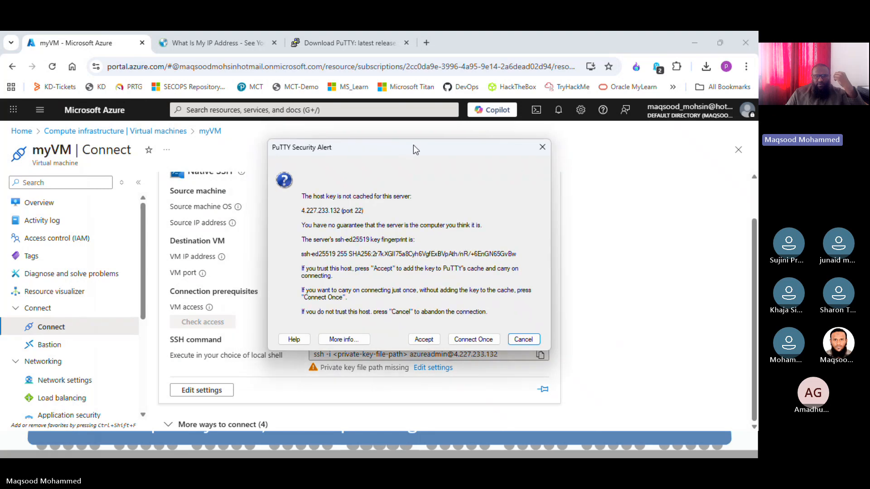
left_click(432, 343)
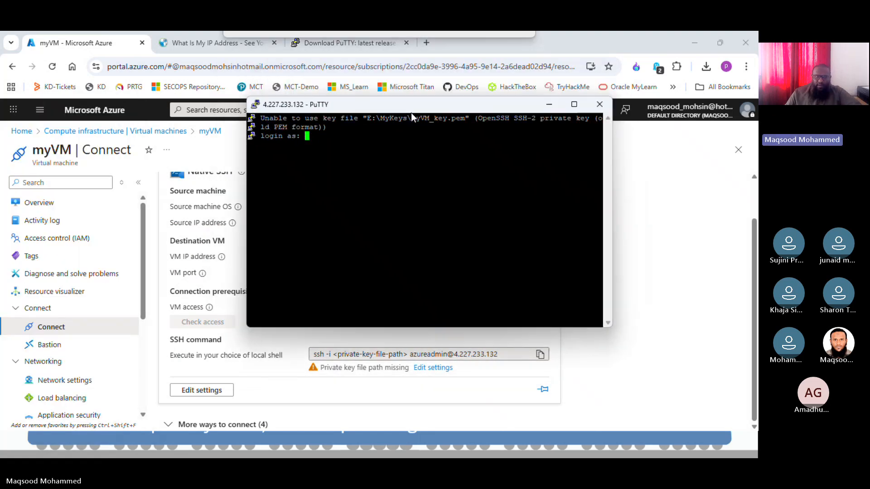
- Try to log in to the VM as azureadmin and close the PuTTY session
type("a")
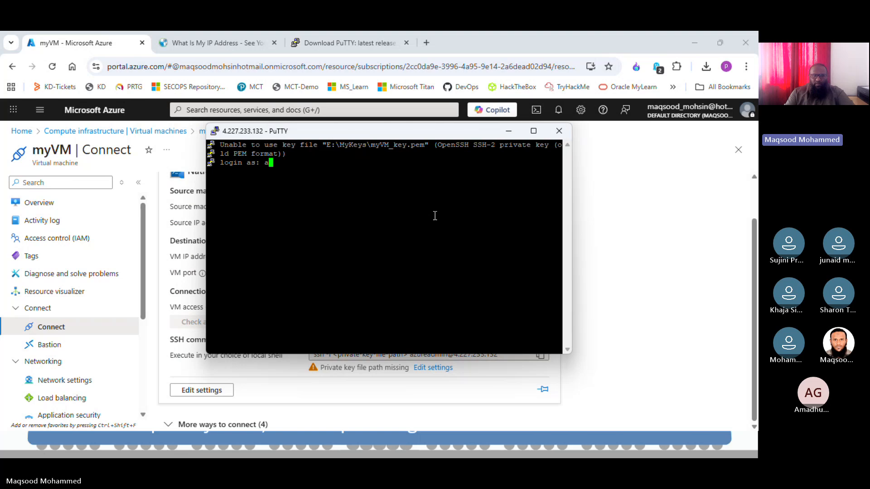
type("zureadmoi")
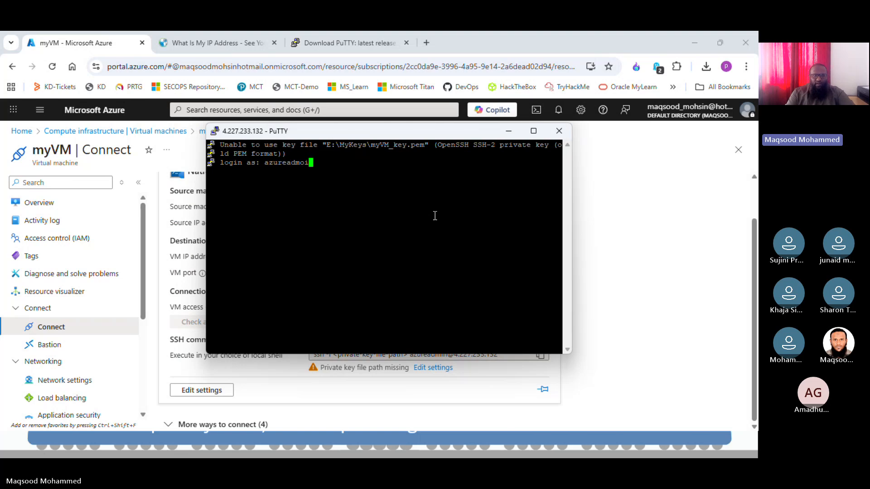
key("BackSpace")
key("BackSpace")
key("BackSpace")
key("BackSpace")
key("BackSpace")
key("BackSpace")
key("BackSpace")
key("BackSpace")
key("BackSpace")
type("zureadmin")
key("Return")
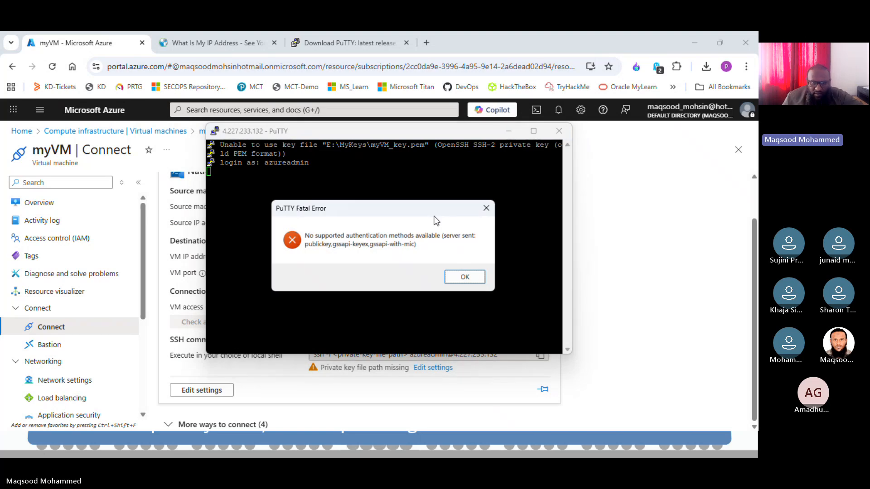
left_click(467, 277)
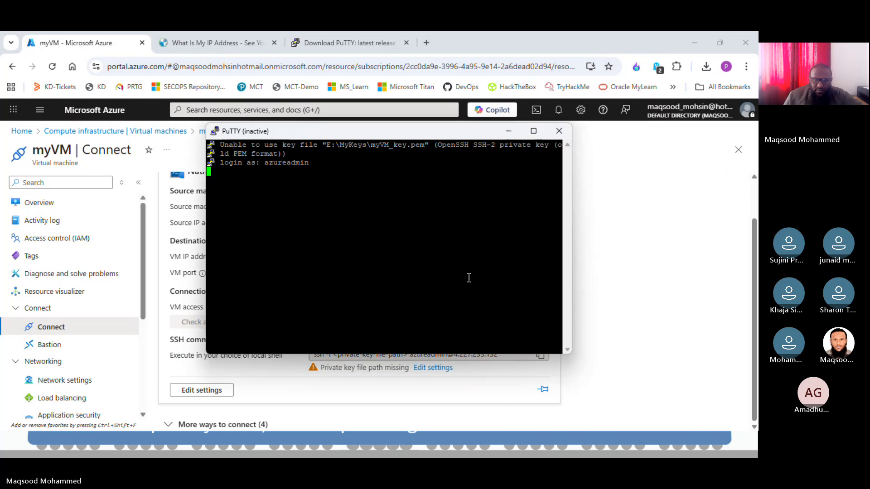
left_click(557, 132)
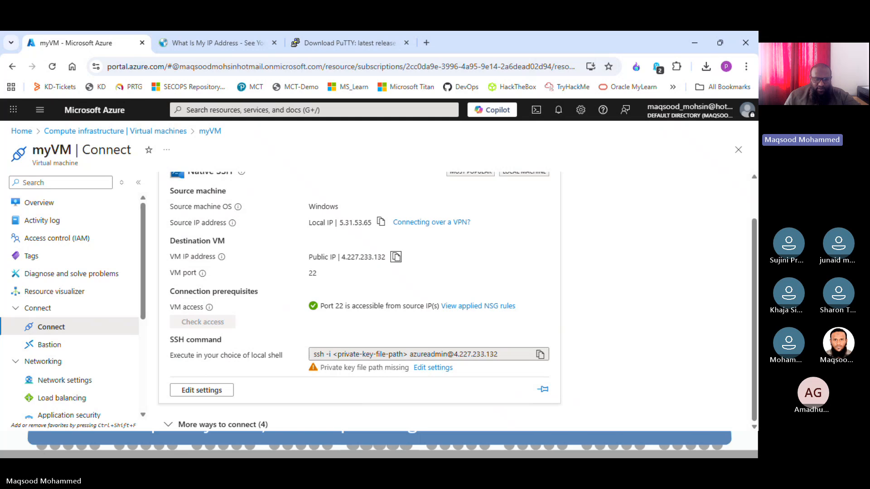
- Switch to the Command Prompt window with the earlier SSH attempt and move it off this display
key("super")
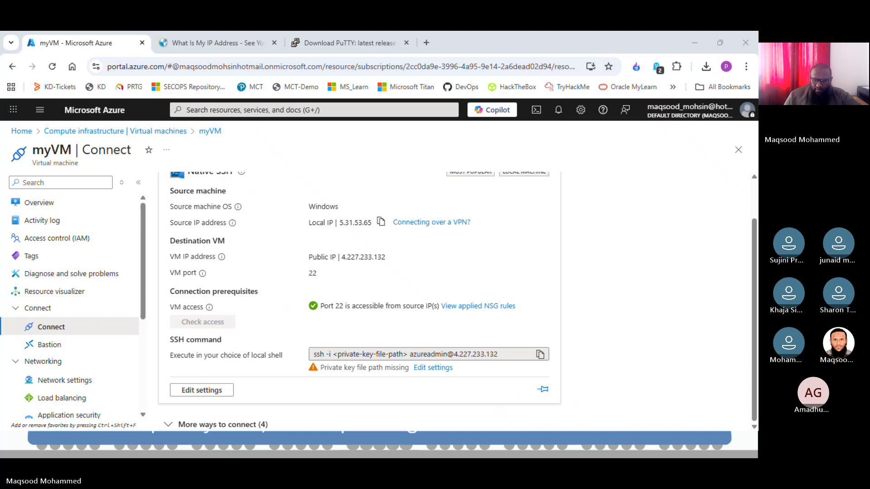
left_click(345, 455)
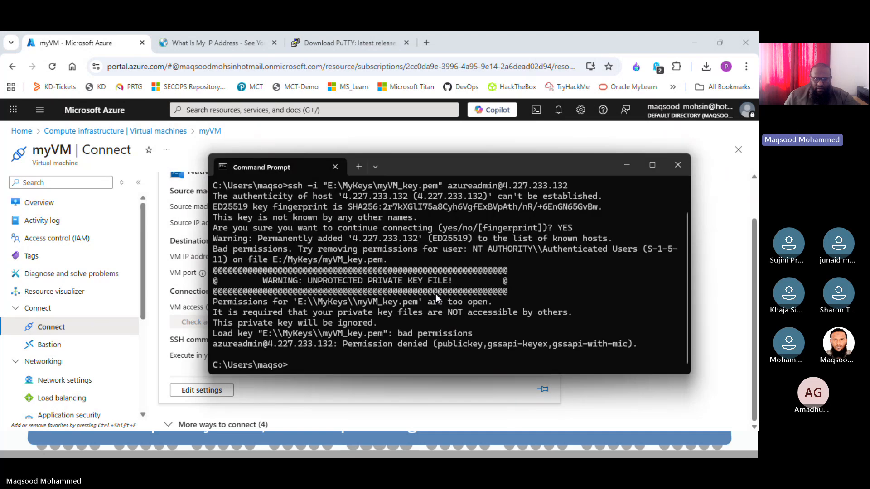
right_click(411, 167)
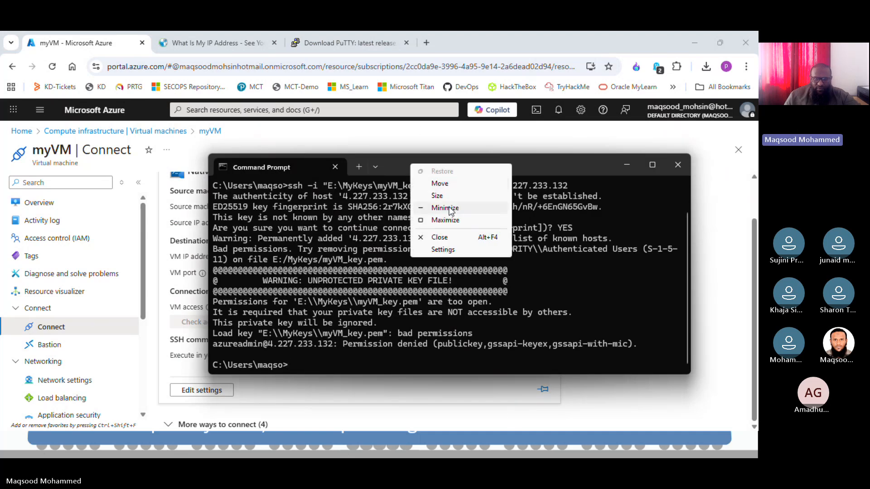
left_click(305, 173)
right_click(285, 167)
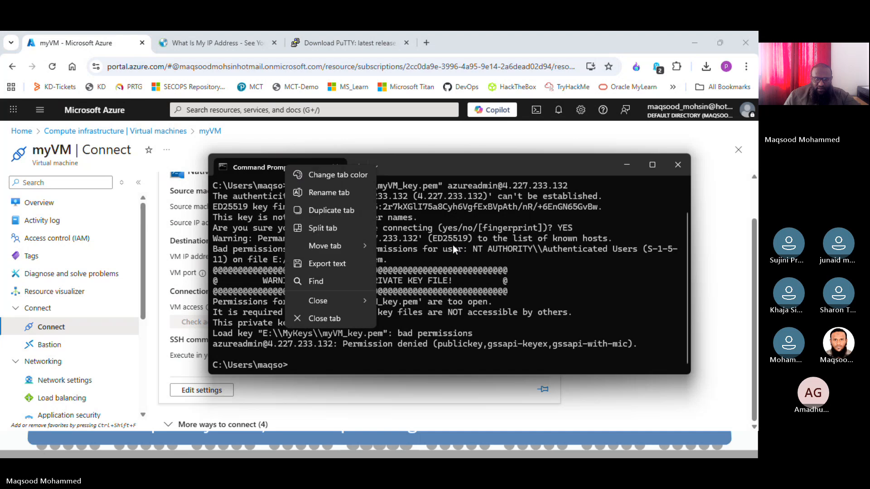
left_click(518, 269)
left_click_drag(491, 164, 0, 290)
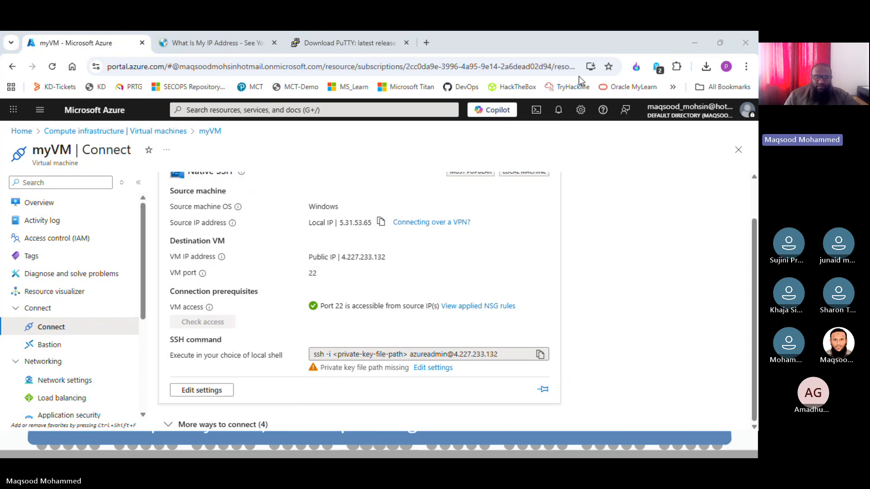
- Bring the File Explorer window showing This PC into view over the browser
left_click(427, 43)
left_click_drag(465, 48, 421, 32)
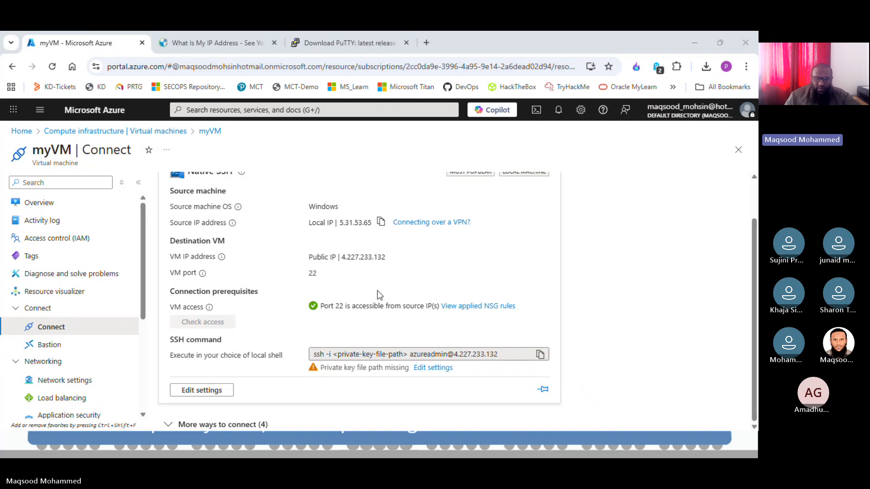
left_click_drag(1, 109, 391, 113)
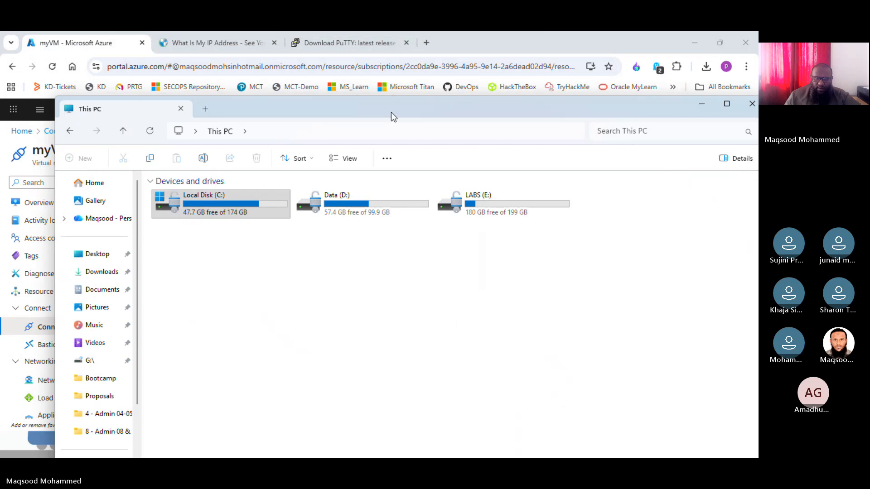
- Open the MyKeys folder on the LABS (E:) drive and select myVM_key.pem
double_click(391, 112)
double_click(428, 146)
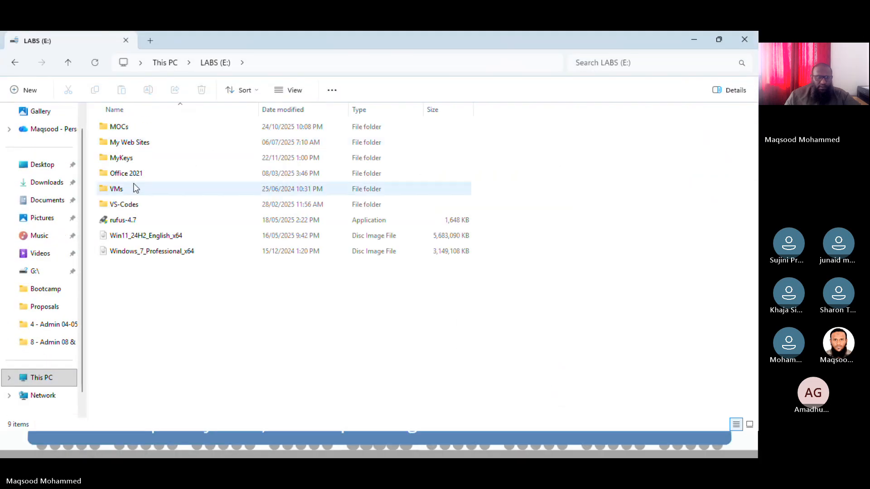
double_click(119, 128)
left_click(115, 127)
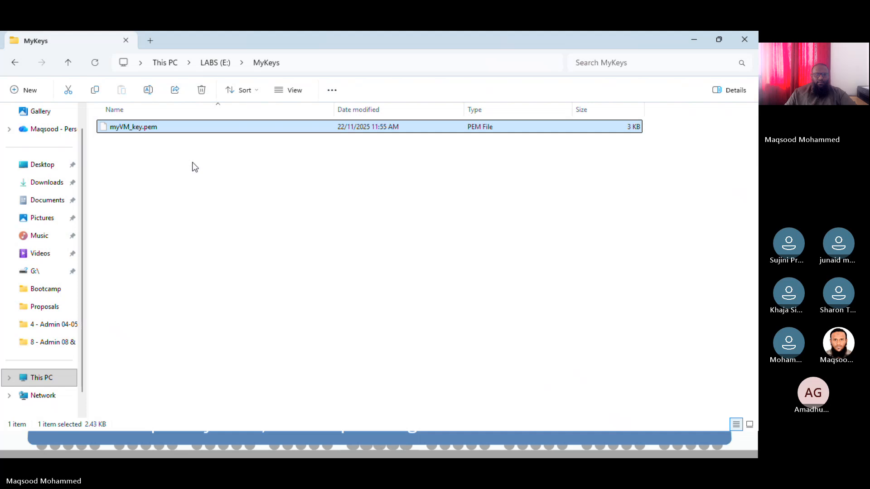
- Open the security properties of myVM_key.pem
right_click(206, 127)
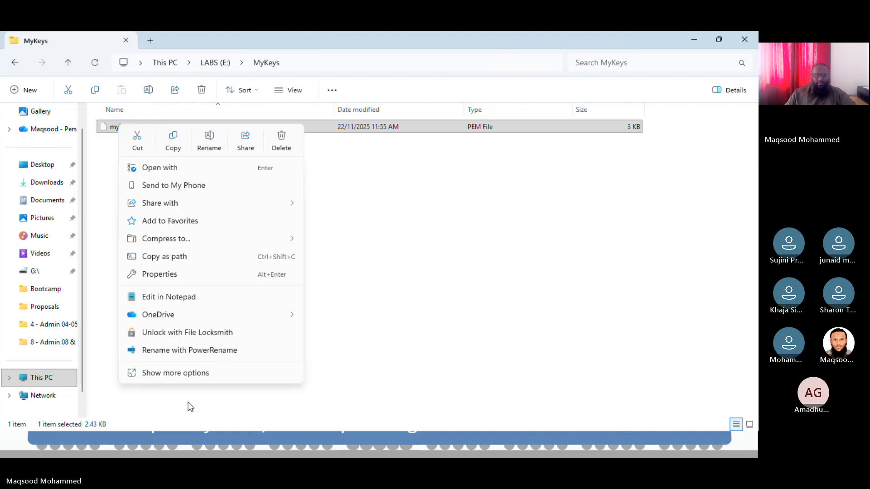
left_click(110, 132)
right_click(127, 126)
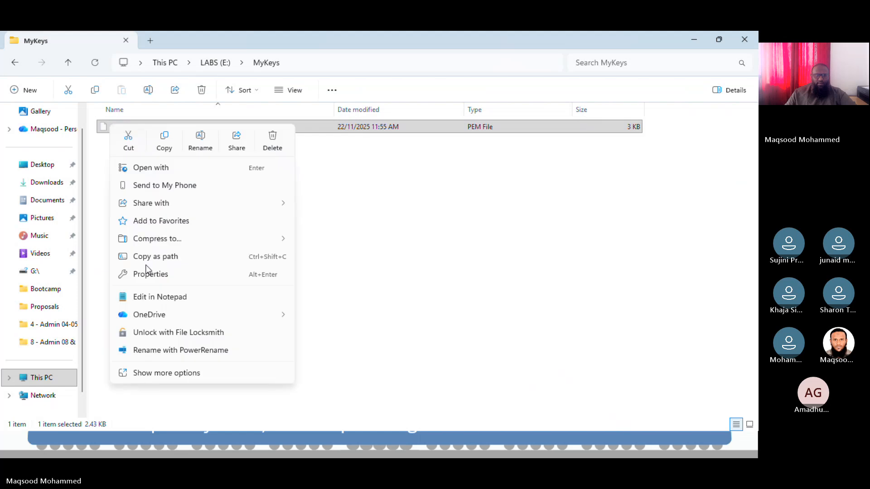
left_click(154, 274)
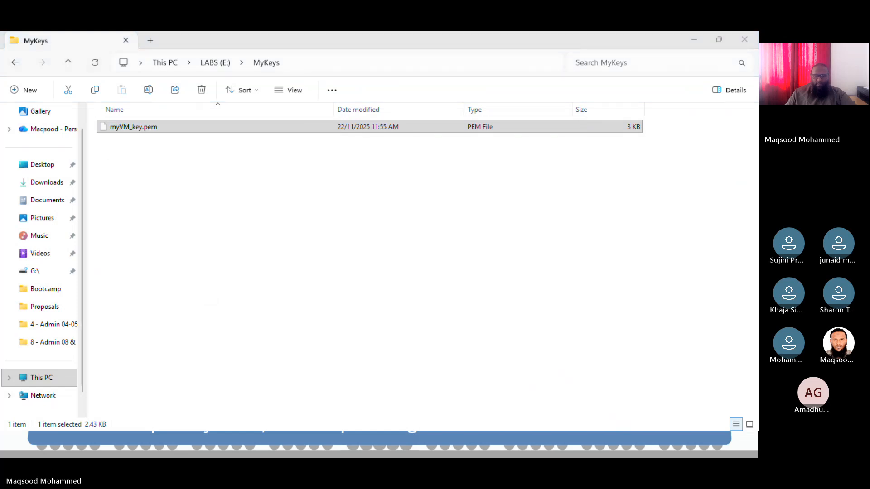
left_click_drag(425, 127, 363, 124)
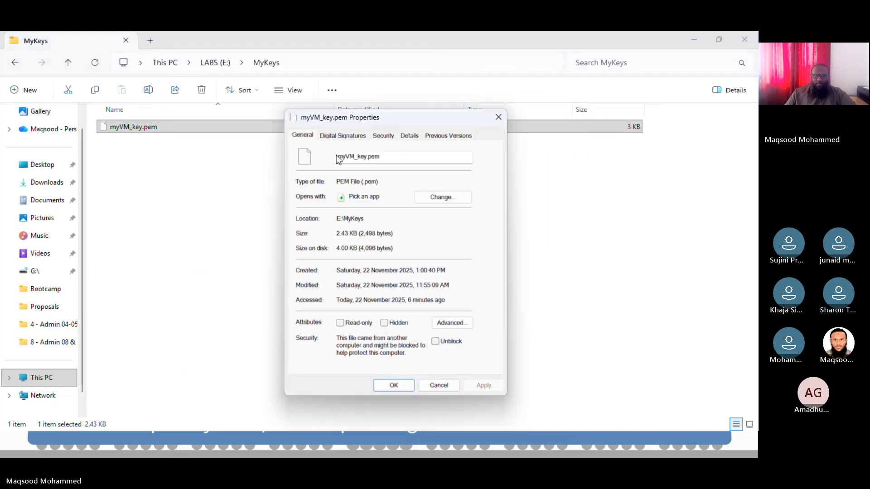
left_click(390, 134)
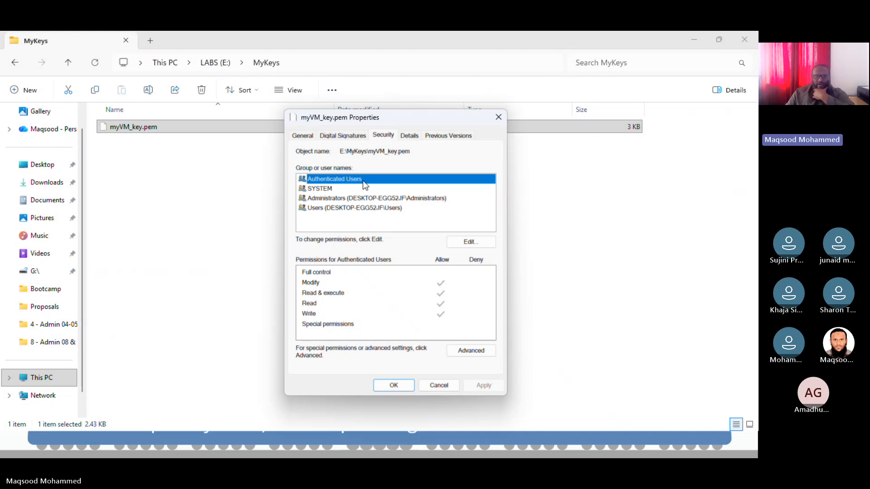
- Try to remove Authenticated Users from the permissions of myVM_key.pem and cancel the permission edit
left_click(486, 243)
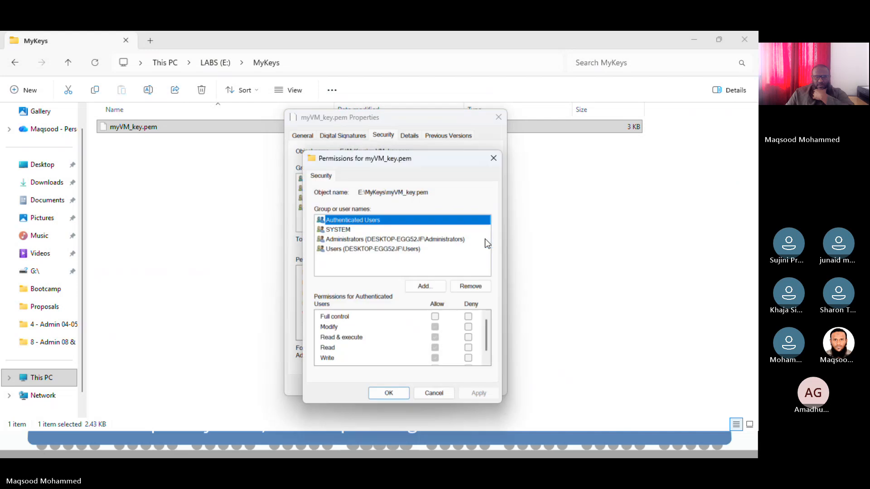
left_click(470, 287)
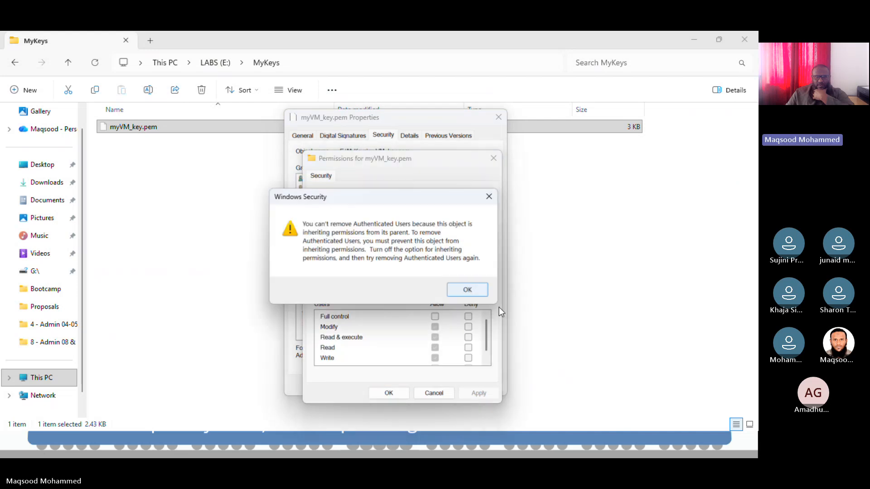
left_click(466, 289)
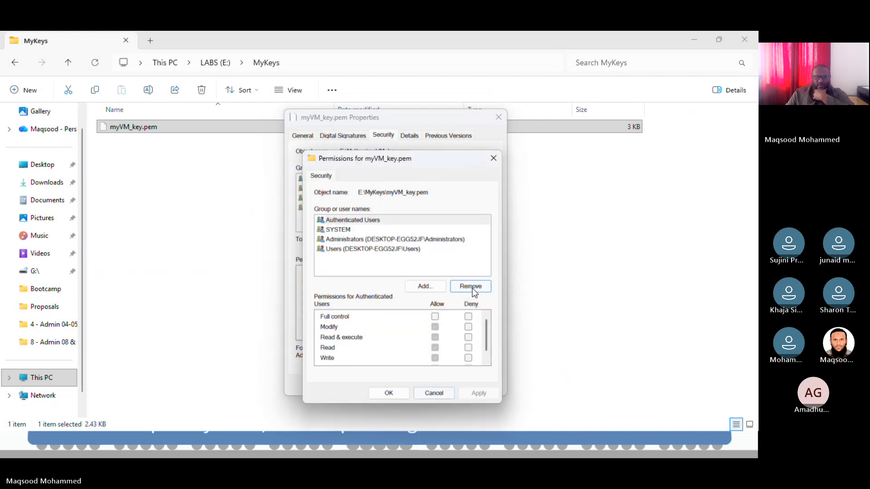
left_click(467, 288)
left_click(467, 290)
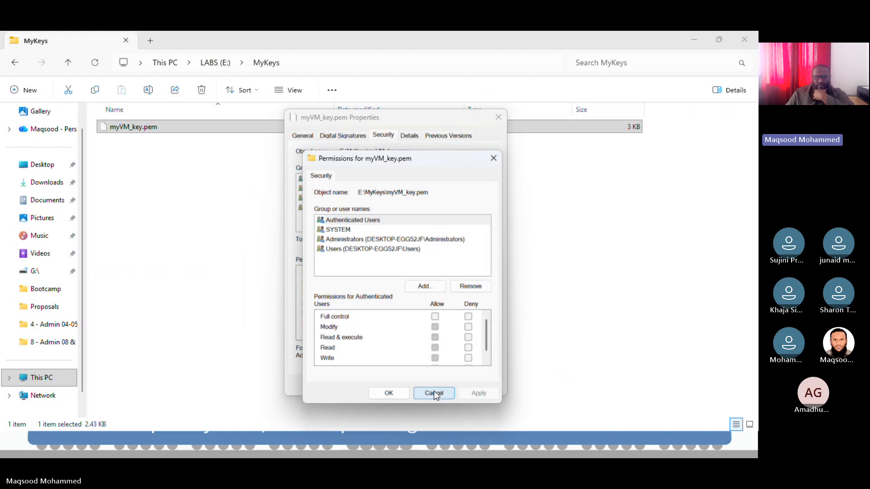
left_click(433, 393)
- Disable permission inheritance on myVM_key.pem, converting the inherited permissions into explicit ones, and apply the change
left_click(472, 350)
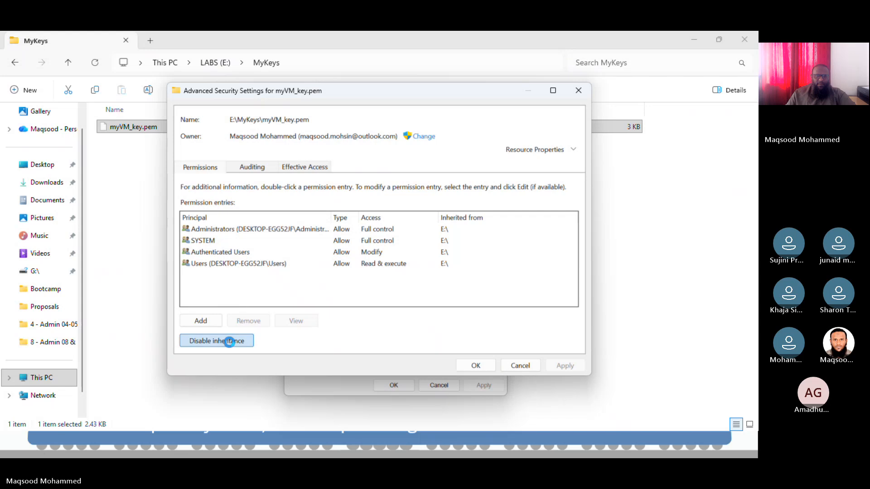
left_click(229, 340)
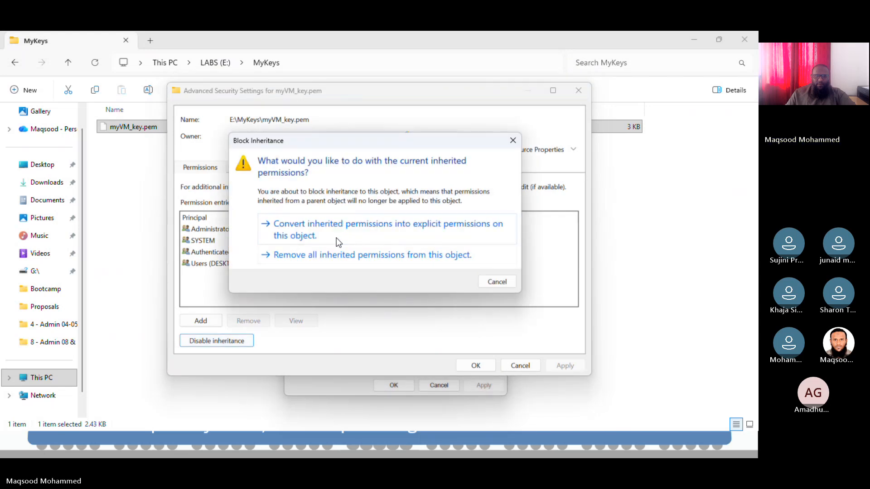
left_click(359, 230)
left_click(557, 367)
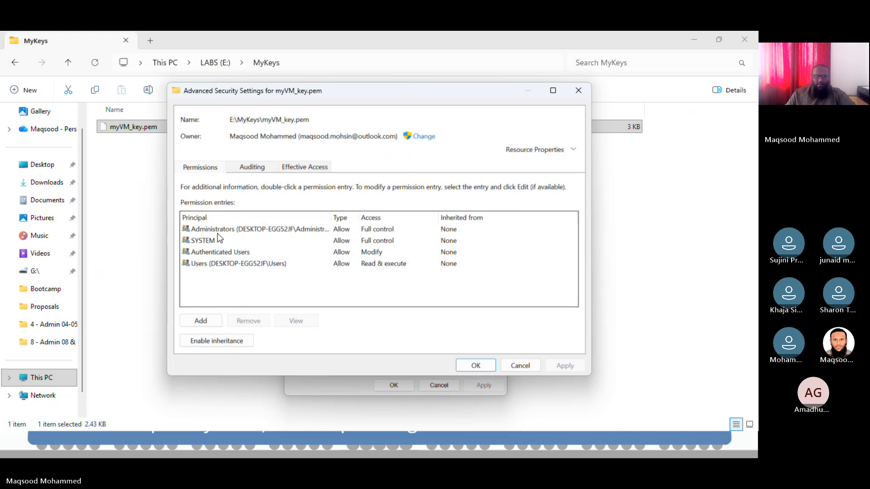
left_click(474, 366)
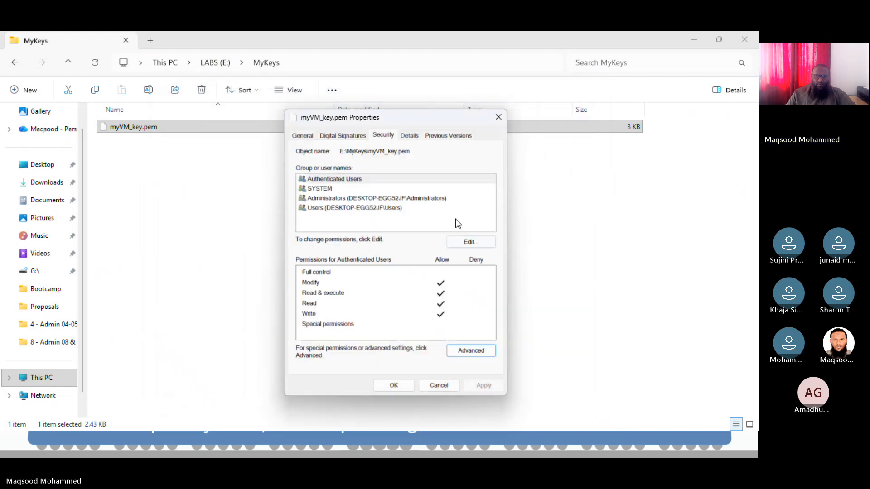
- Remove the Authenticated Users and Users groups from the permissions of myVM_key.pem and apply the change
left_click(412, 181)
left_click(480, 350)
key("Escape")
left_click(393, 181)
left_click(478, 241)
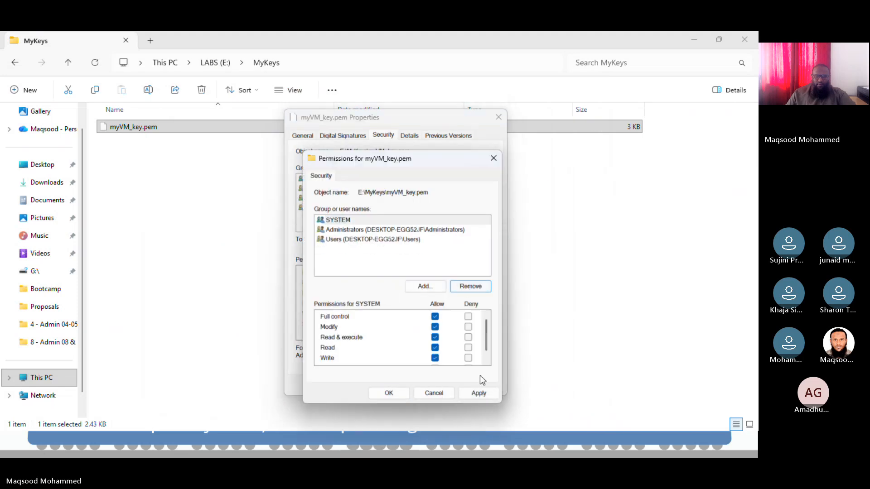
left_click(428, 239)
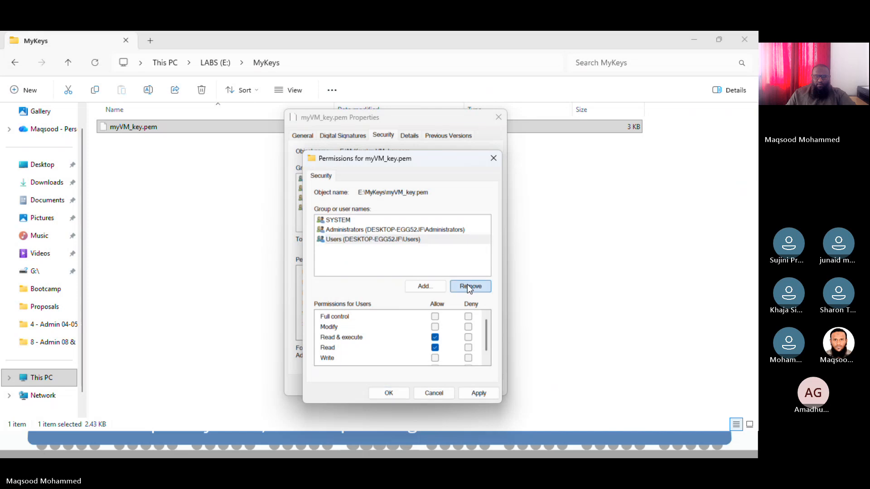
left_click(470, 286)
left_click(479, 393)
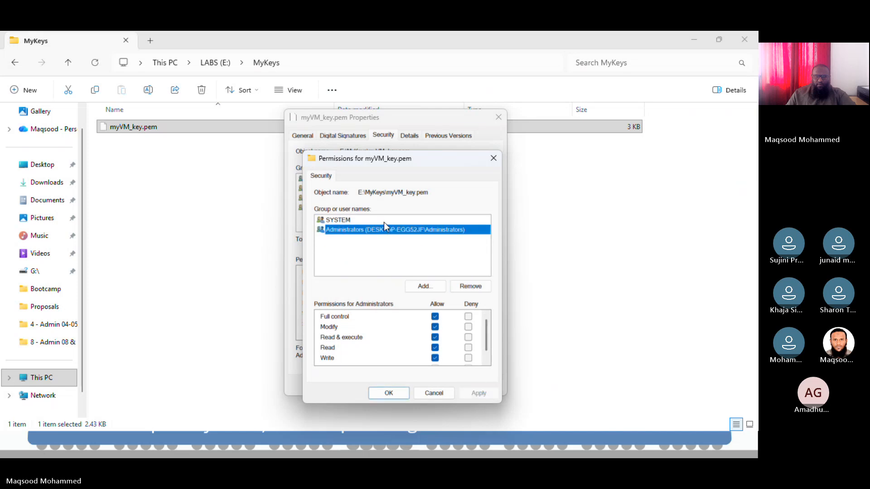
left_click(385, 220)
left_click(388, 393)
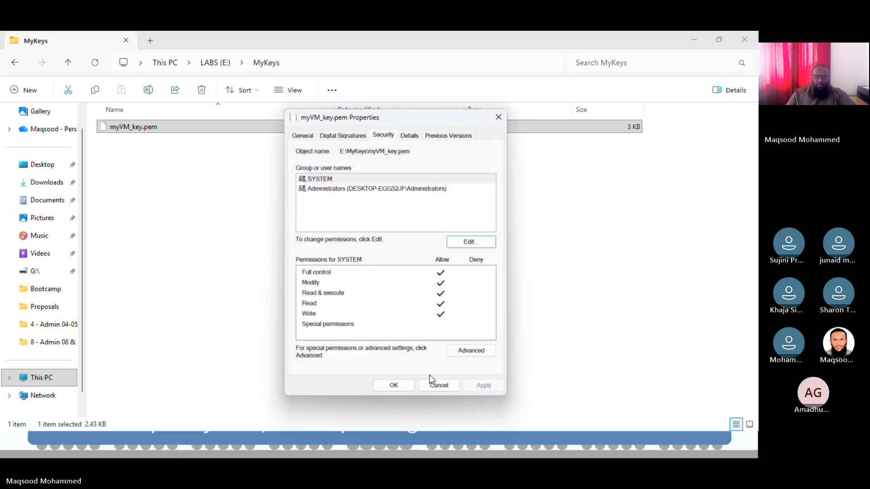
- Remove SYSTEM from the permissions of myVM_key.pem, apply the change and close the file's properties
left_click(474, 240)
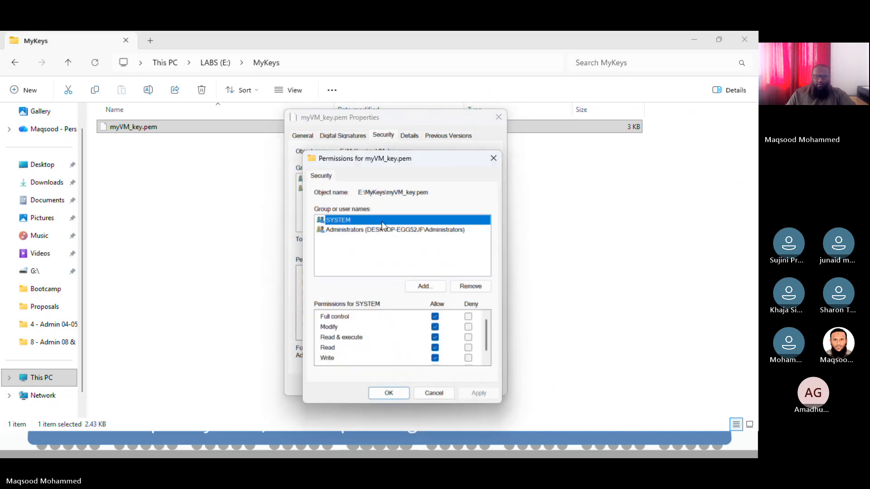
left_click(471, 286)
left_click(478, 394)
left_click(407, 395)
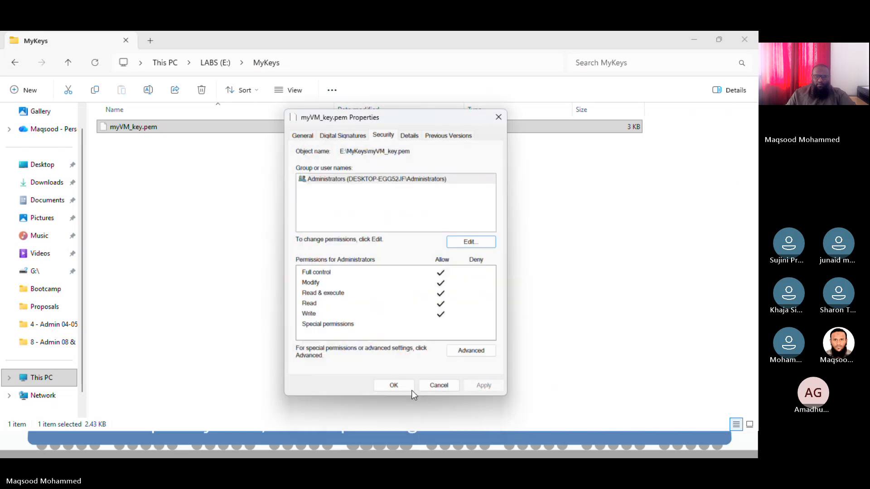
left_click(394, 386)
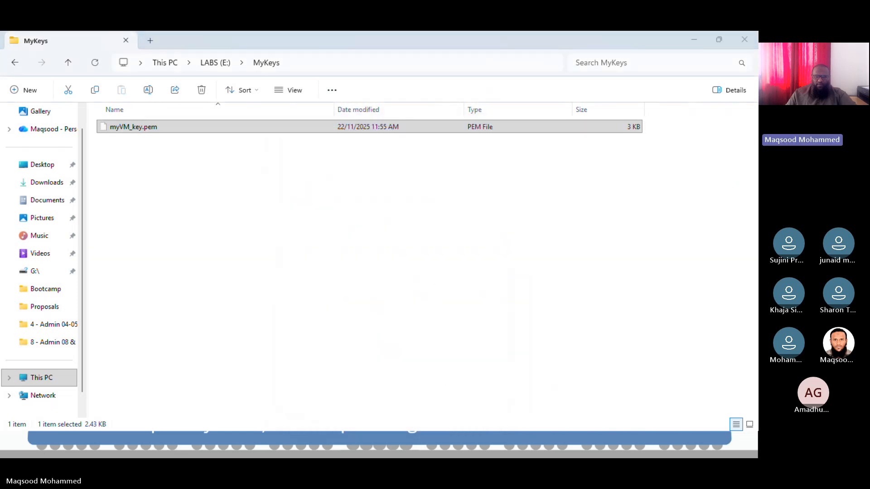
key("alt+Tab")
type("s")
key("Up")
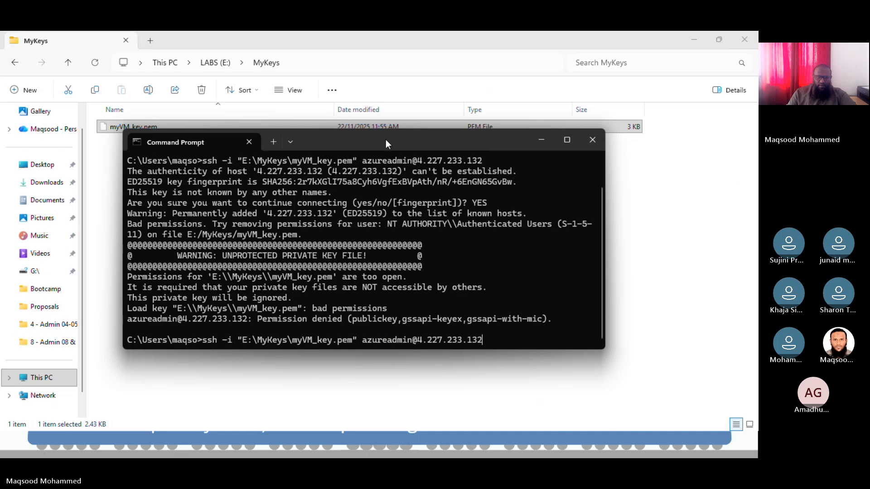
key("Return")
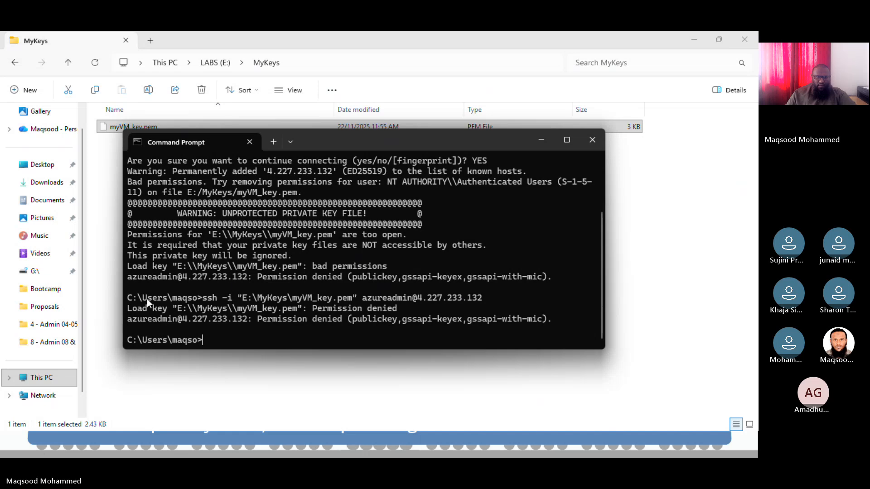
left_click_drag(130, 301, 548, 322)
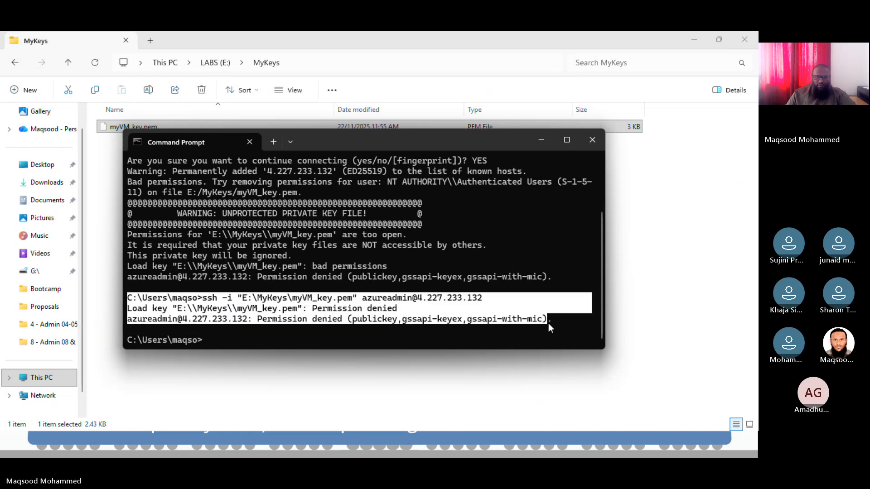
right_click(548, 322)
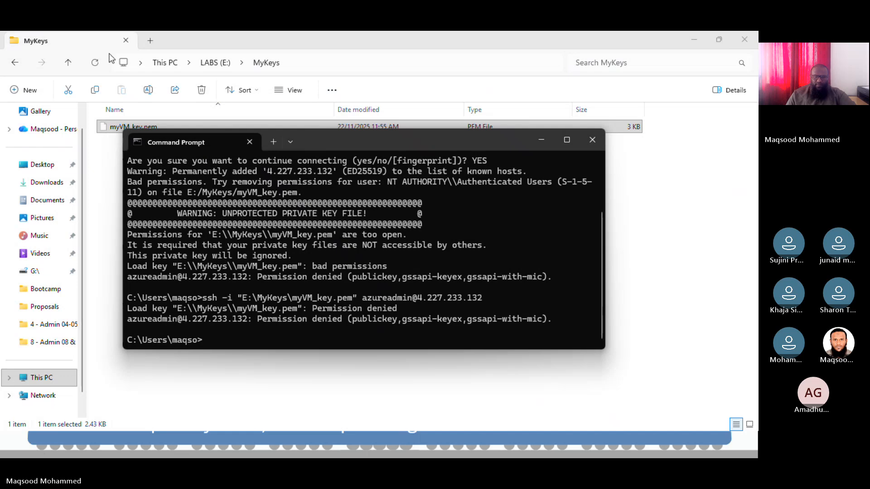
- Move the Command Prompt window clear of the file list and reopen myVM_key.pem's permissions for editing
left_click_drag(512, 141, 524, 120)
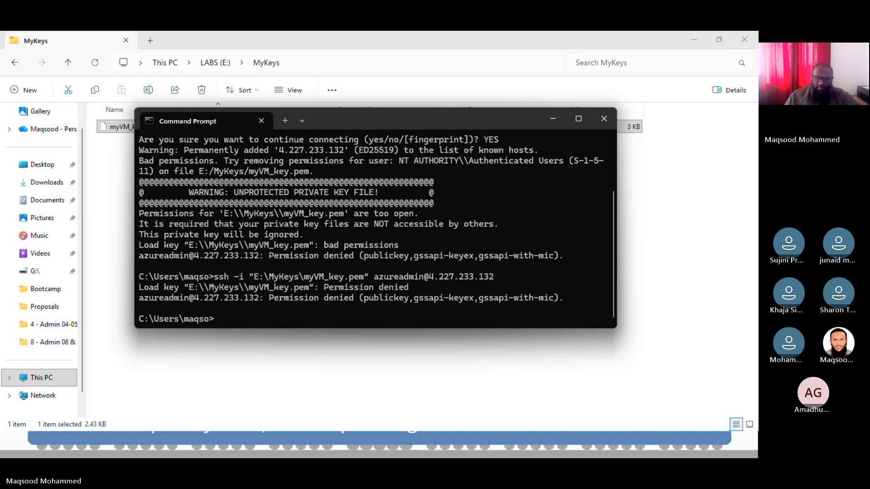
left_click_drag(482, 123, 472, 319)
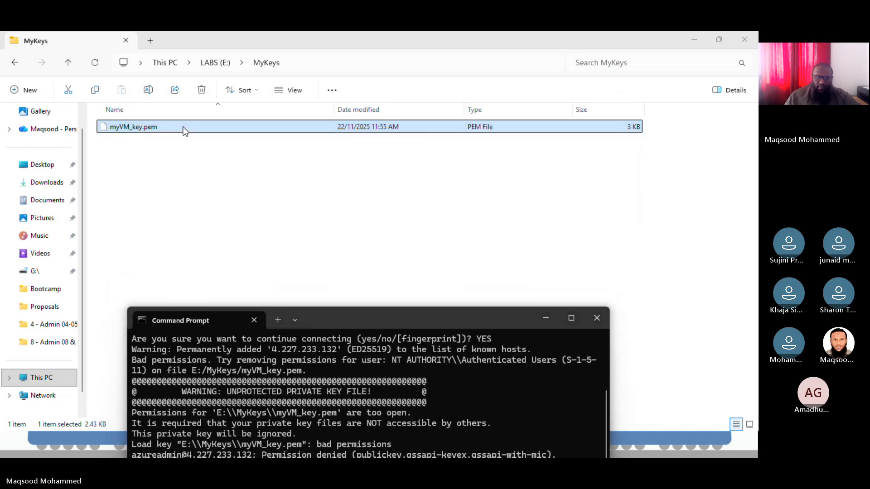
right_click(184, 129)
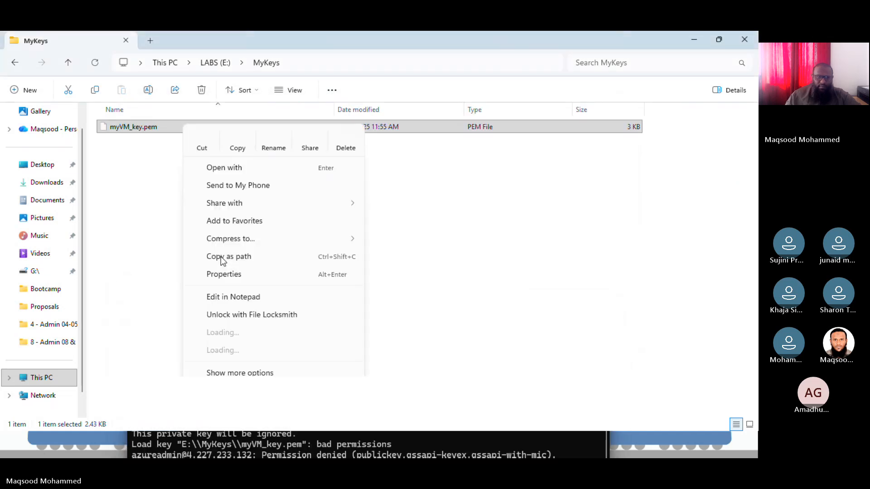
left_click(235, 276)
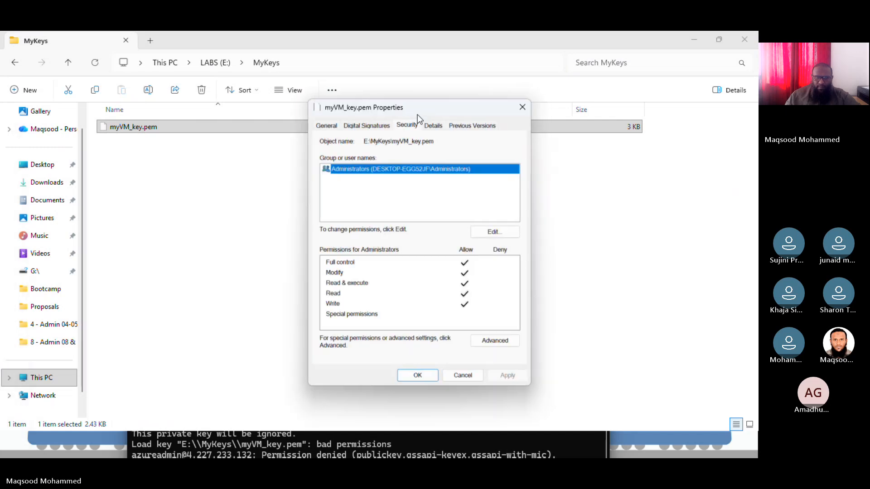
left_click(504, 234)
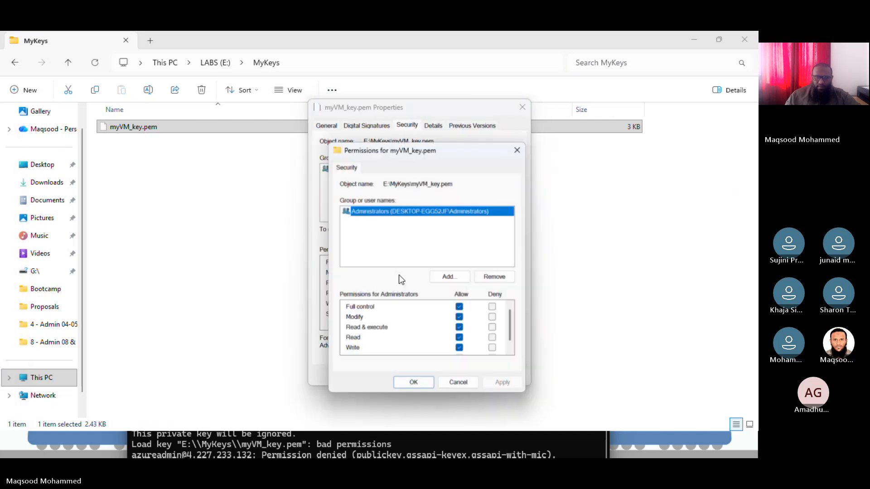
- Add SYSTEM to the permissions of myVM_key.pem with Read & execute and Read allowed, and apply
left_click(441, 276)
type("system")
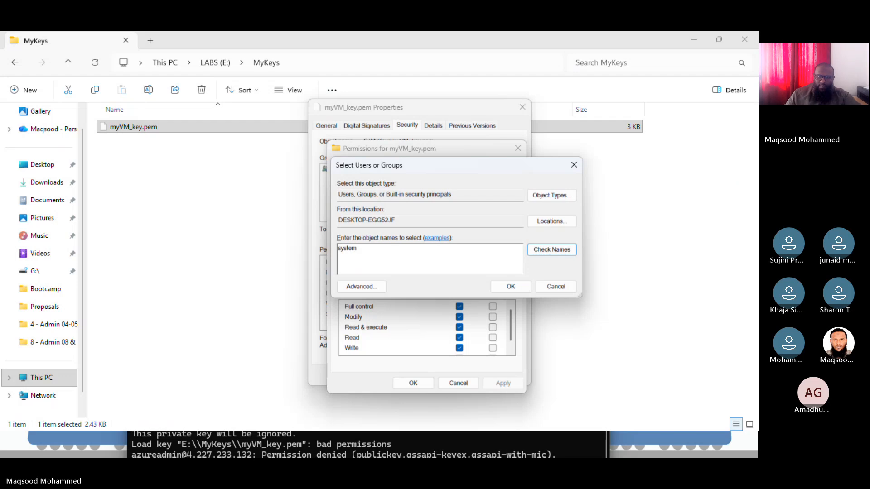
key("Return")
left_click(511, 287)
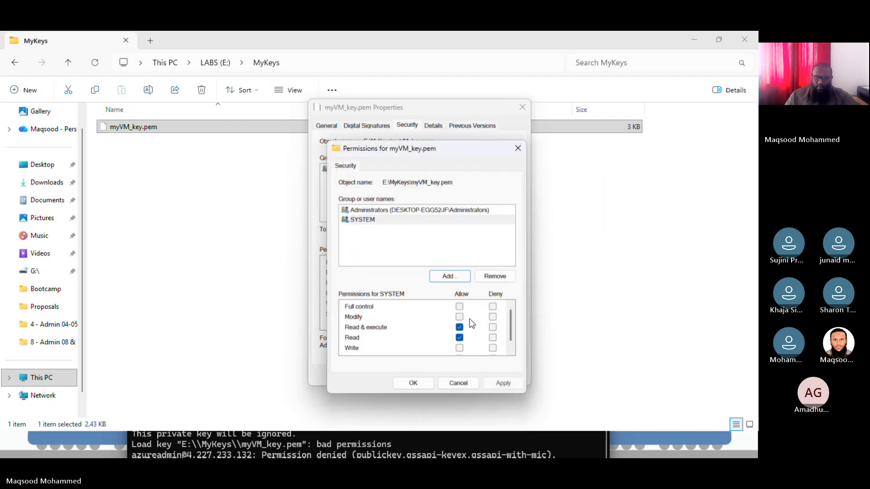
left_click(509, 384)
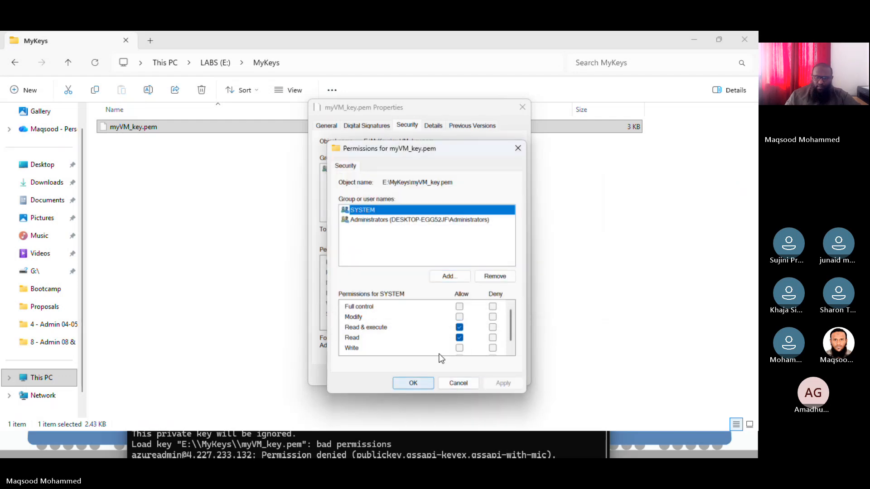
- Move the Command Prompt window out of view and add the signed-in user's account to the permissions of myVM_key.pem
left_click(449, 276)
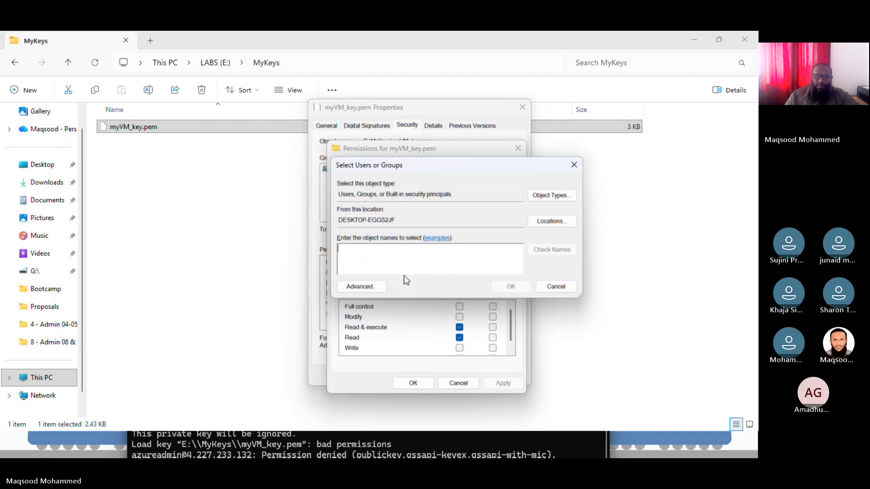
left_click(322, 436)
left_click(336, 447)
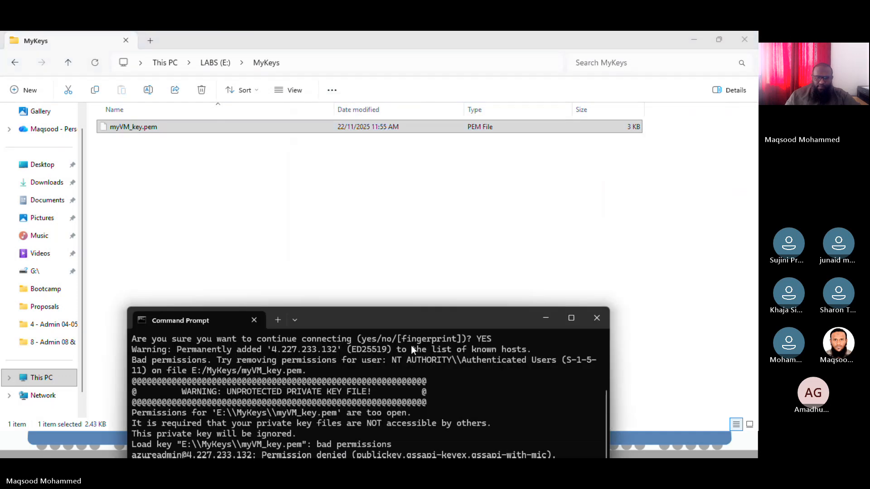
left_click_drag(413, 318, 0, 319)
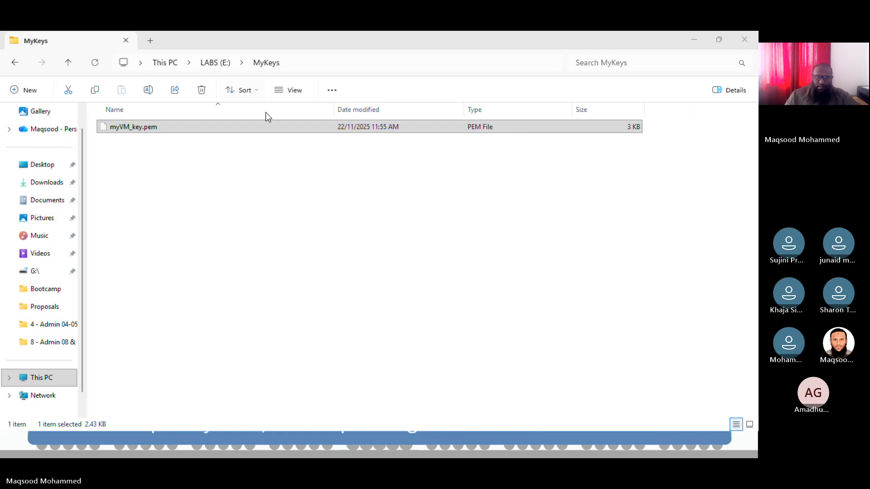
right_click(189, 129)
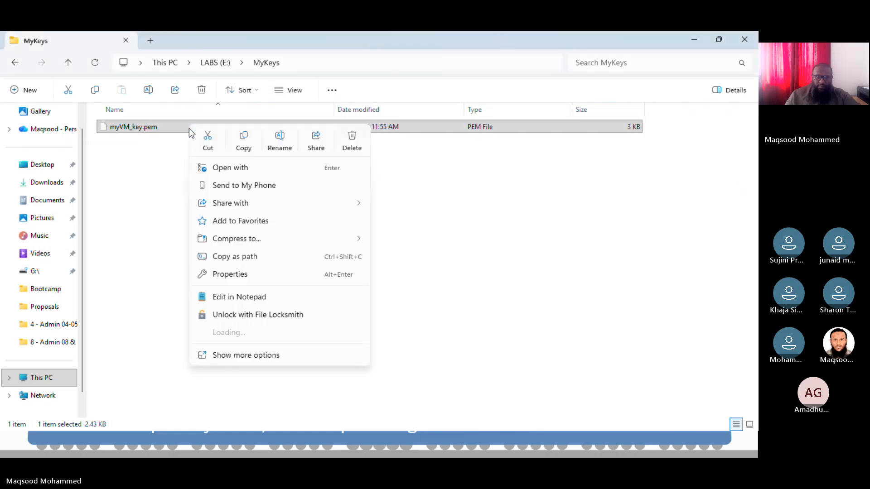
left_click(249, 276)
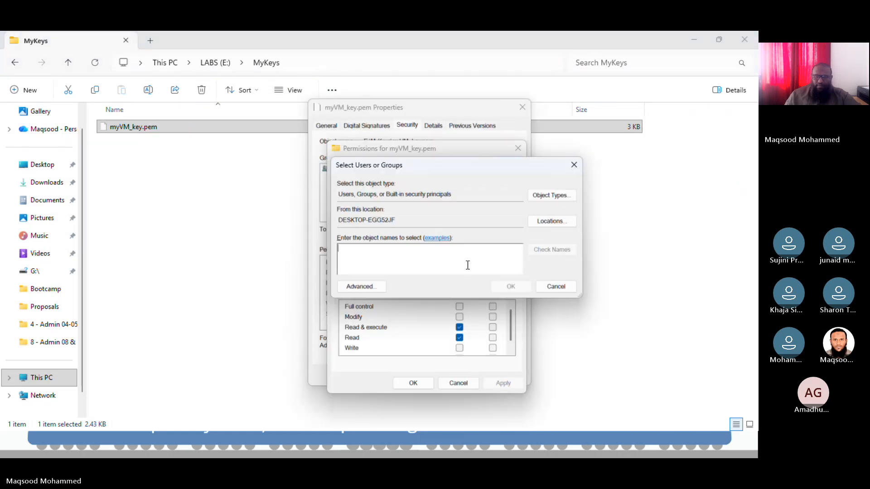
type("maqso")
left_click(551, 250)
left_click(510, 286)
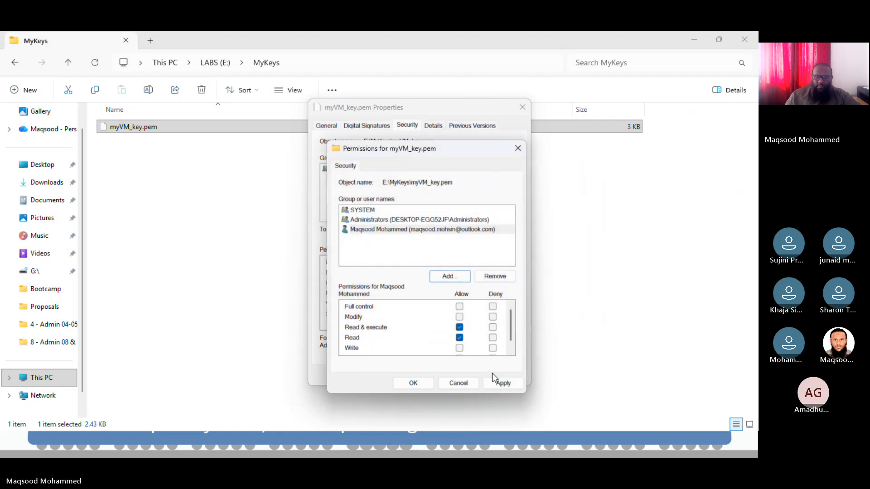
- Allow Modify for the added user account, apply the change and close the permissions and properties of myVM_key.pem
left_click(460, 317)
left_click(501, 383)
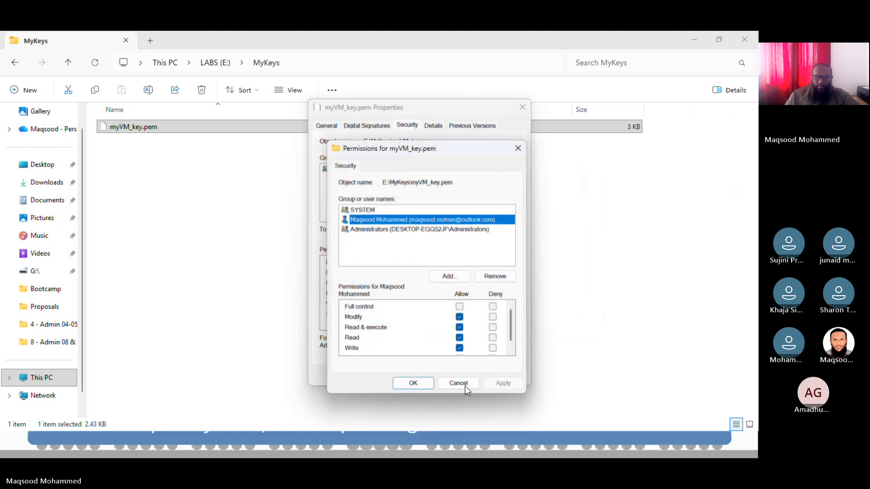
left_click(423, 383)
left_click(425, 377)
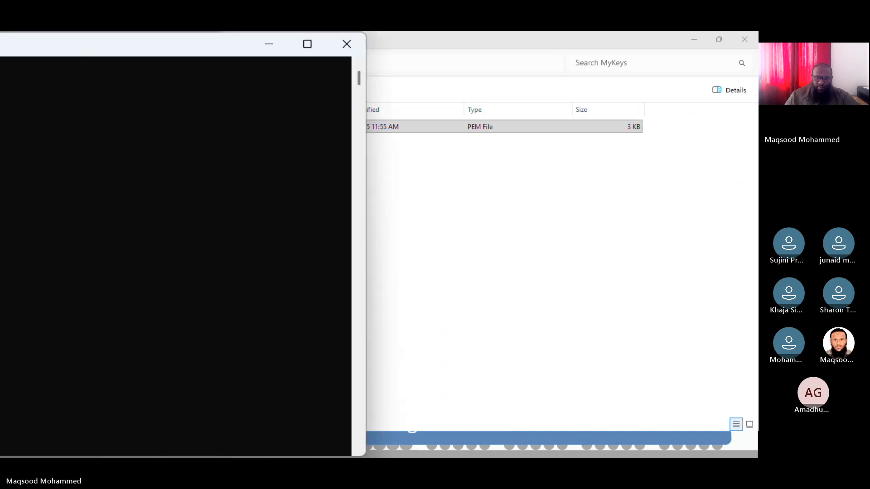
- Move the administrator Command Prompt window fully into view over the MyKeys folder
left_click_drag(96, 47, 390, 154)
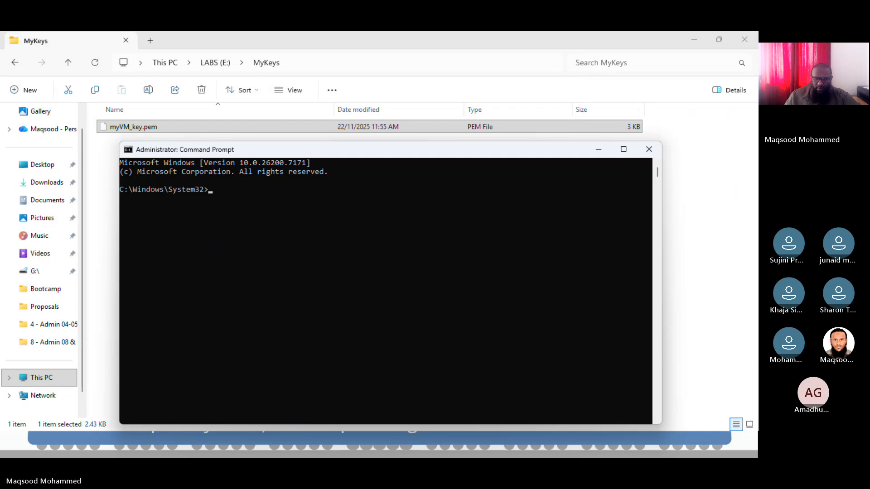
key("alt+Tab")
key("super+d")
key("super+d")
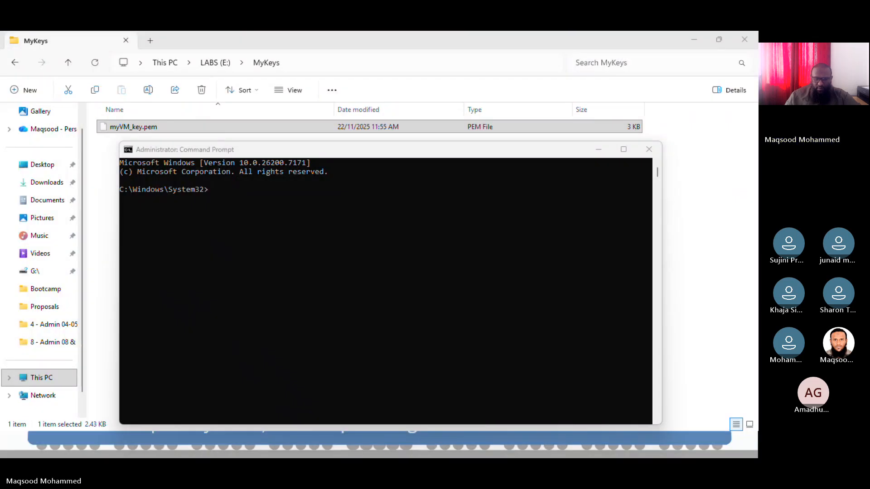
- Switch to the Azure portal, open the Native SSH settings of myVM and copy its SSH connection command
key("alt+Tab")
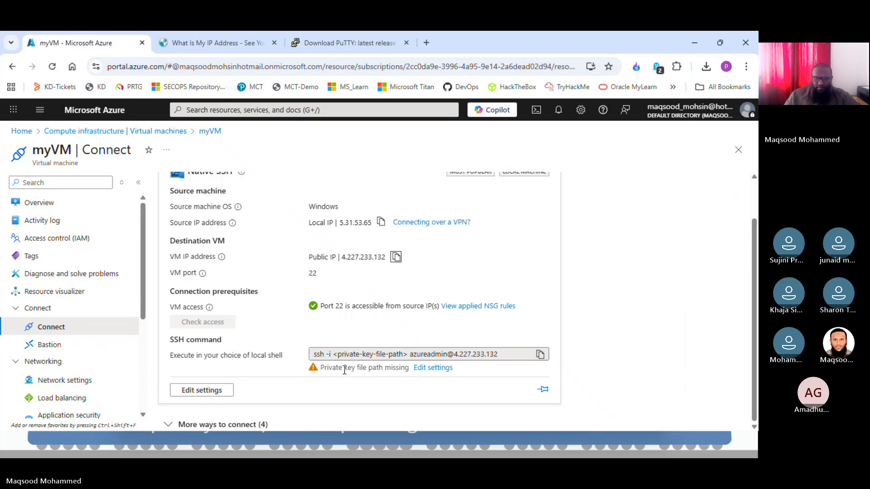
triple_click(367, 367)
left_click(483, 373)
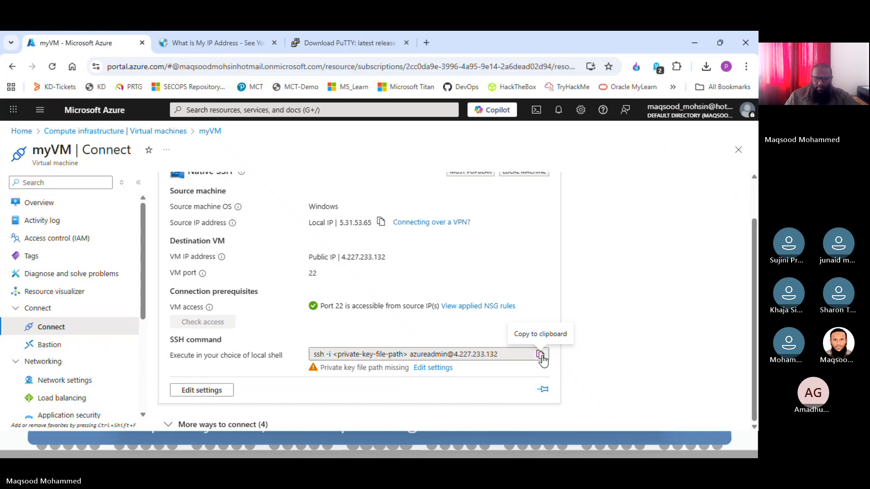
left_click(439, 369)
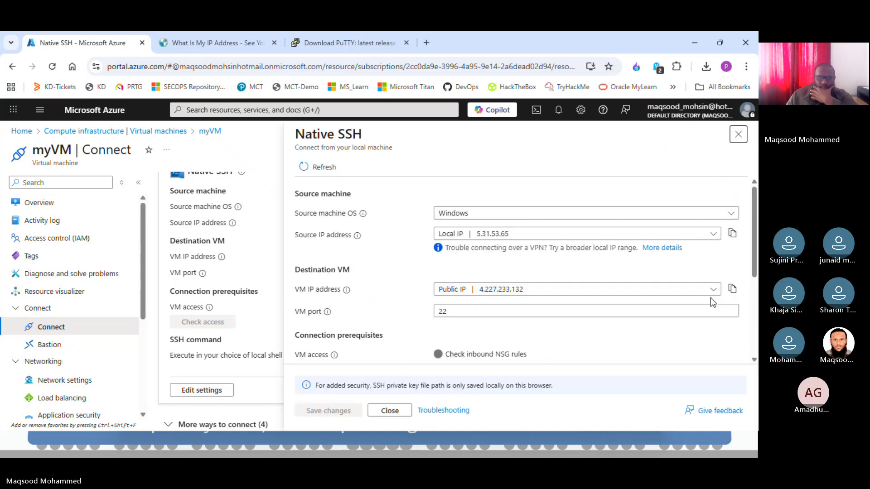
left_click_drag(756, 220, 757, 297)
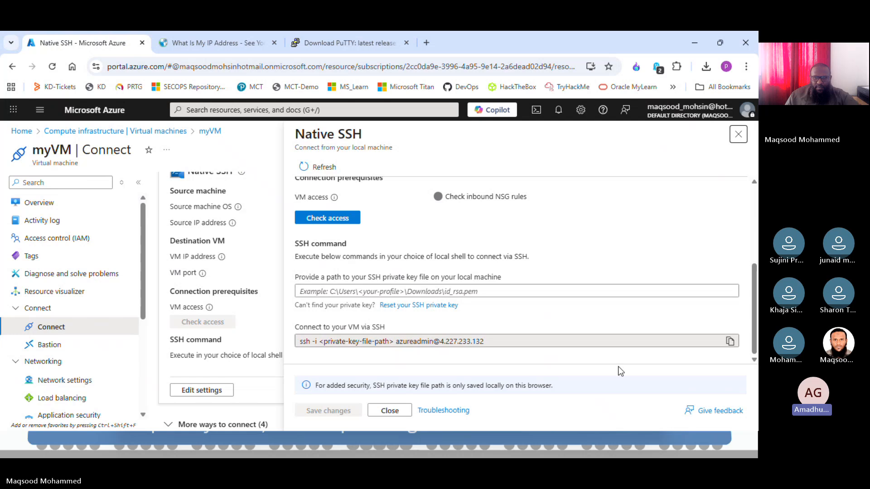
left_click(730, 343)
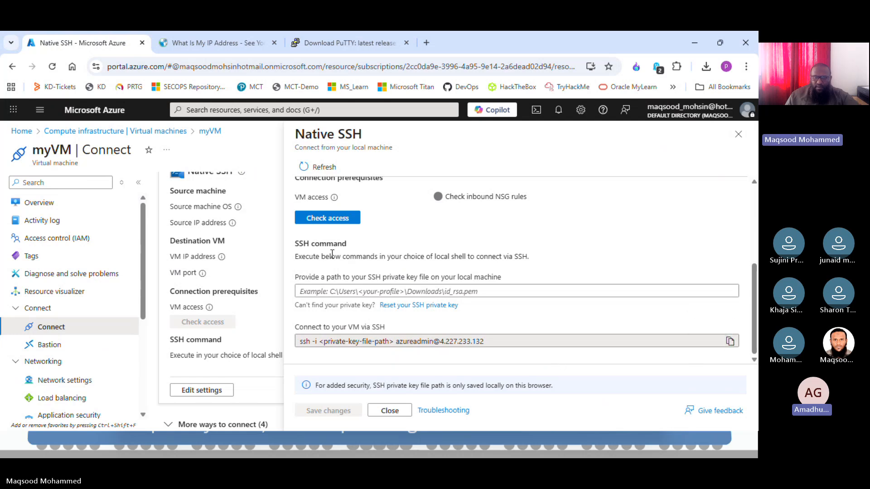
- Run the VM access check in the Native SSH settings and view the SSH command section
left_click(336, 218)
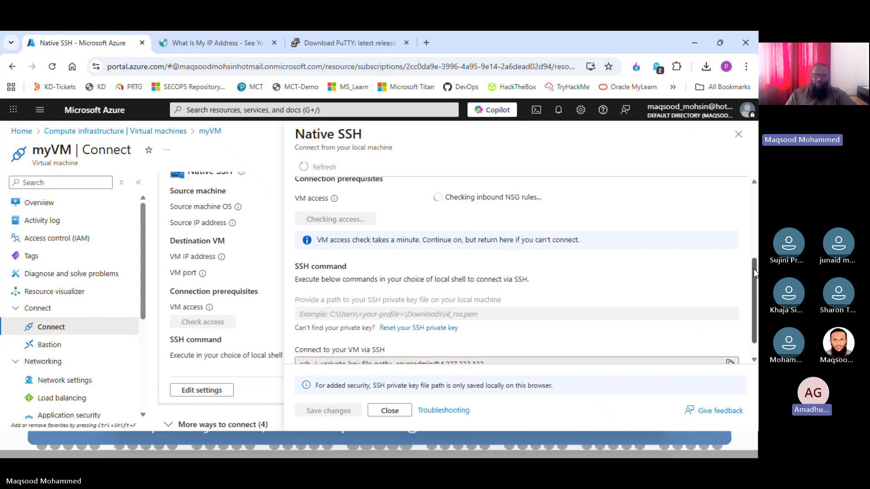
left_click_drag(754, 269, 750, 249)
scroll(751, 246, "down", 2)
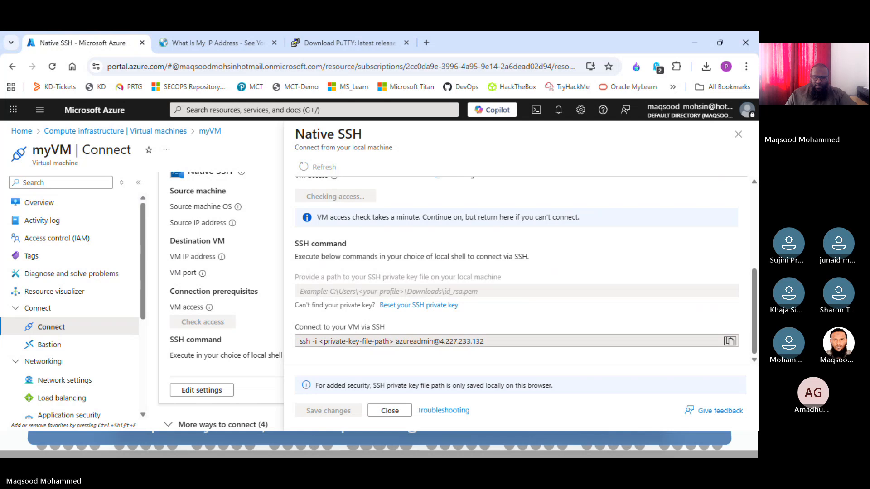
- Switch to the administrator Command Prompt and paste the copied SSH command at the prompt without running it
key("alt+Tab")
key("ctrl+v")
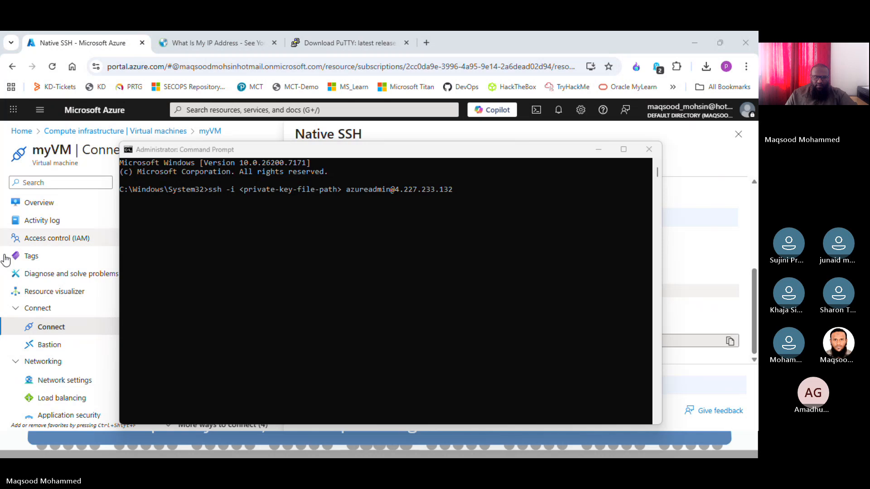
left_click(179, 349)
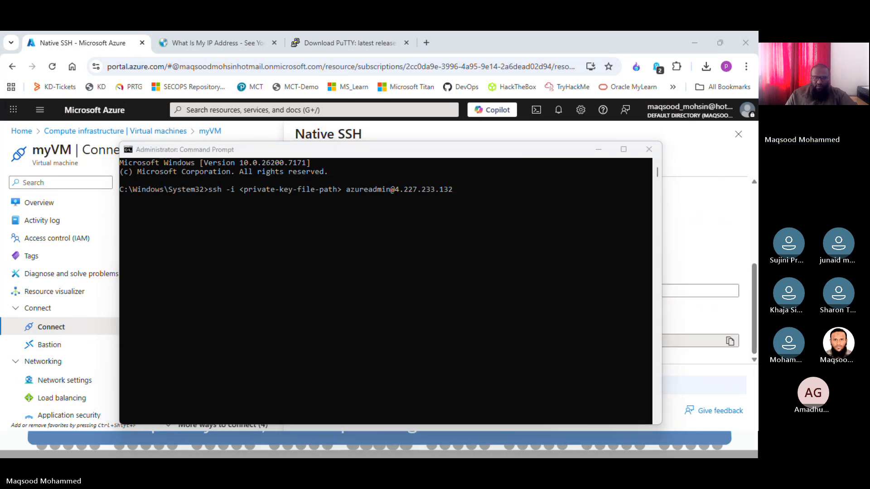
- Switch to File Explorer, copy the full path of myVM_key.pem and minimize the MyKeys window
key("alt+Tab")
right_click(137, 128)
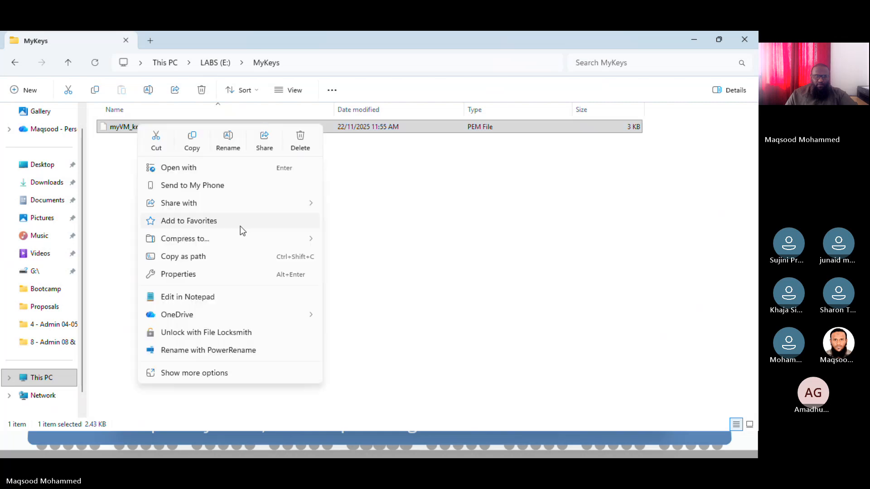
left_click(216, 259)
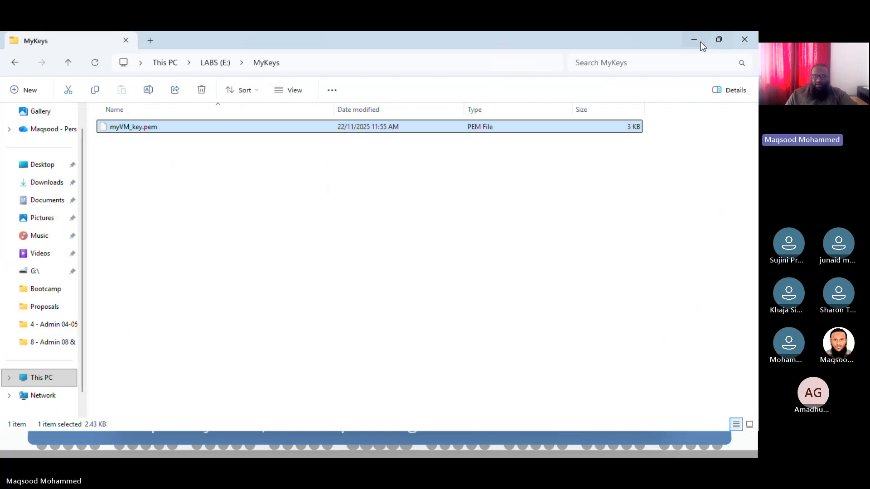
left_click(700, 42)
- Replace <private-key-file-path> in the SSH command with "E:\MyKeys\myVM_key.pem", run it to connect to myVM, and move the window slightly up
key("Left")
key("Left")
key("Left")
key("Left")
key("Left")
key("Left")
key("Left")
key("Left")
key("Left")
key("Left")
key("Left")
key("Left")
key("Left")
key("Left")
key("Left")
key("Left")
key("Left")
key("Left")
key("Left")
key("Left")
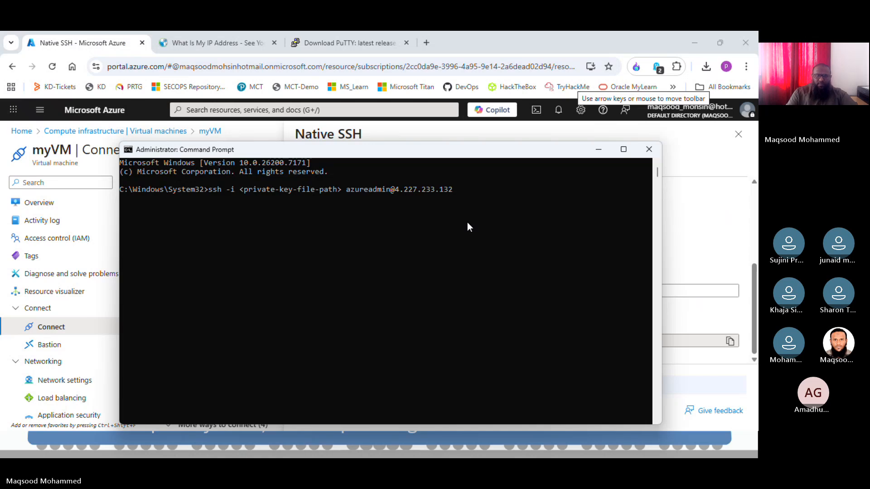
key("BackSpace")
key("BackSpace")
key("BackSpace")
key("BackSpace")
key("BackSpace")
key("BackSpace")
key("BackSpace")
key("BackSpace")
key("BackSpace")
key("BackSpace")
key("BackSpace")
key("BackSpace")
key("BackSpace")
key("BackSpace")
key("BackSpace")
key("BackSpace")
key("BackSpace")
key("BackSpace")
key("BackSpace")
key("BackSpace")
key("BackSpace")
key("BackSpace")
key("BackSpace")
key("BackSpace")
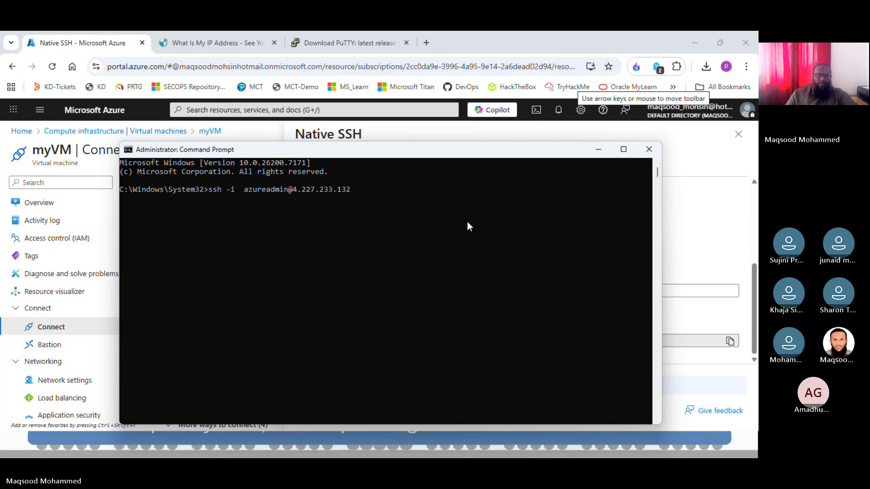
right_click(241, 189)
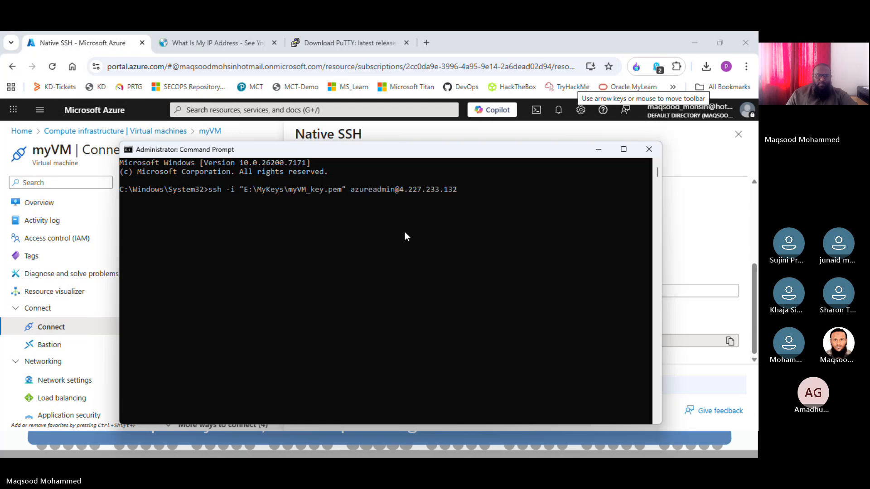
key("Return")
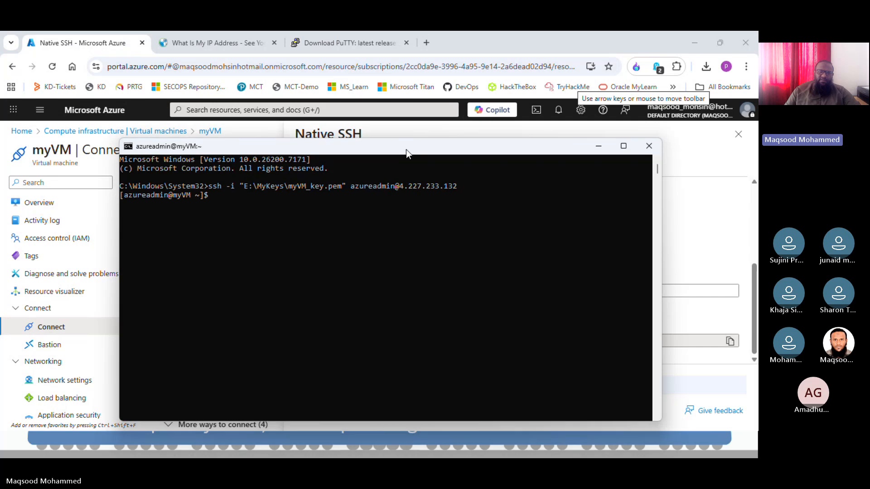
left_click_drag(406, 149, 406, 129)
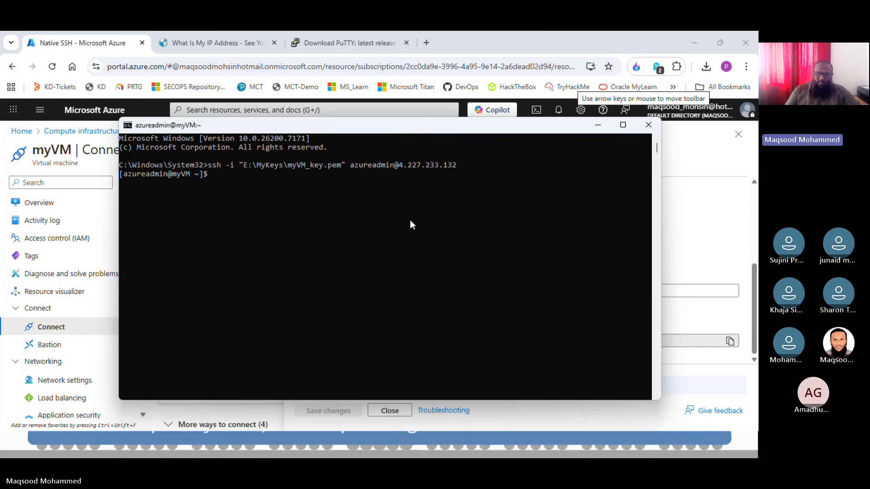
- Run ls -l and whoami in the SSH session on myVM
key("Return")
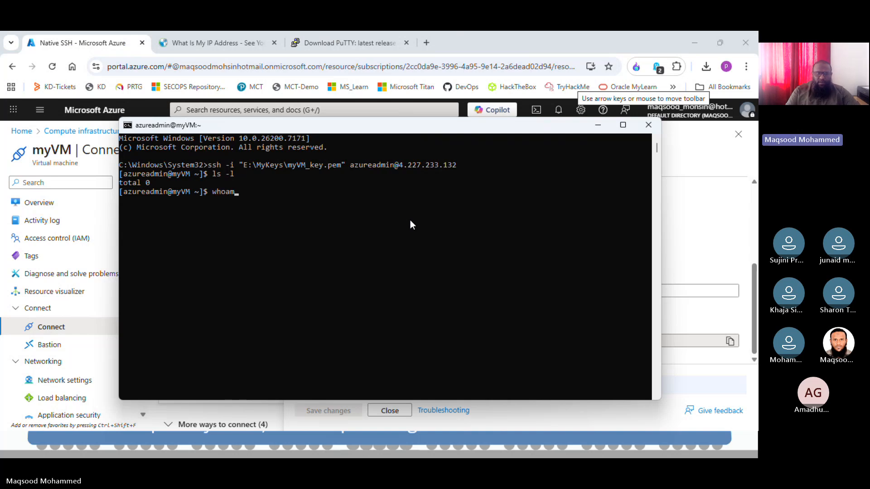
key("Return")
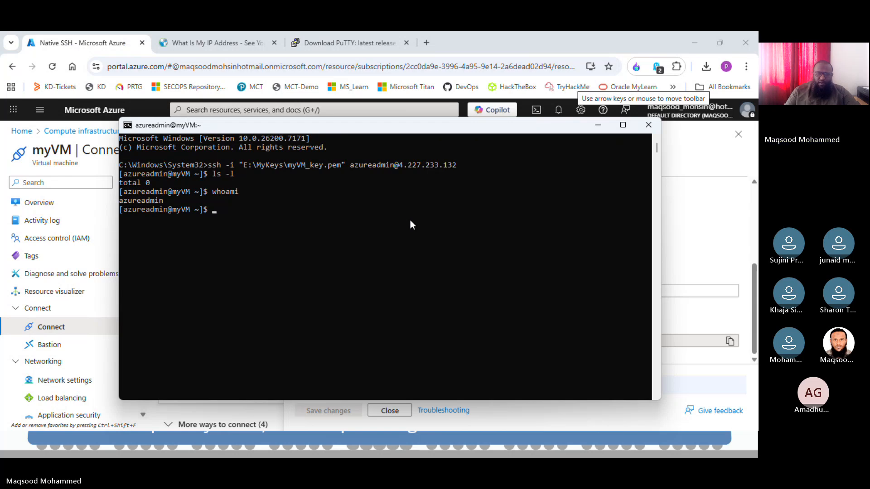
mouse_move(450, 123)
left_mouse_down()
mouse_move(455, 143)
mouse_move(456, 125)
left_mouse_up()
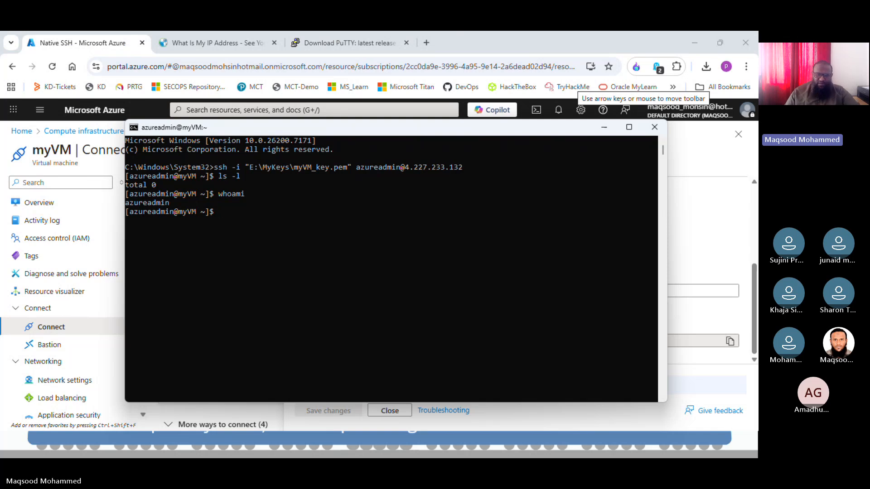
- Switch to the MyKeys folder in File Explorer, restore its window from maximized and reposition it on screen
key("alt+Tab")
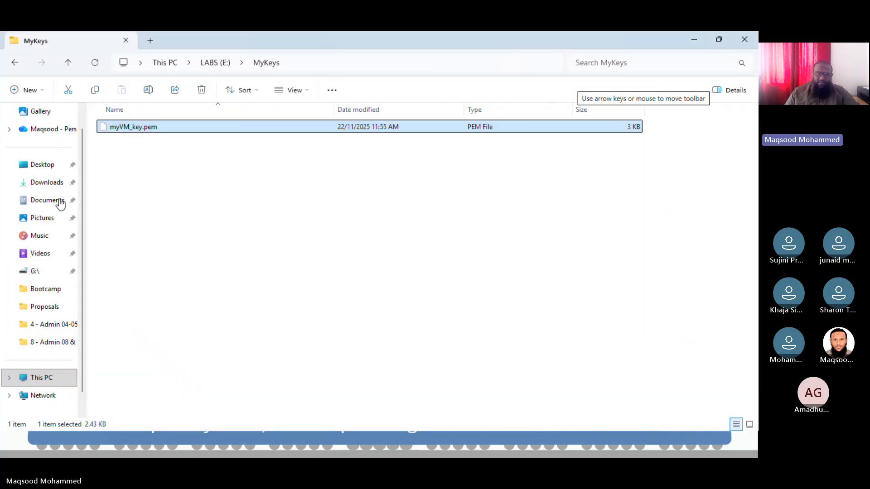
double_click(431, 45)
left_click_drag(384, 111, 402, 67)
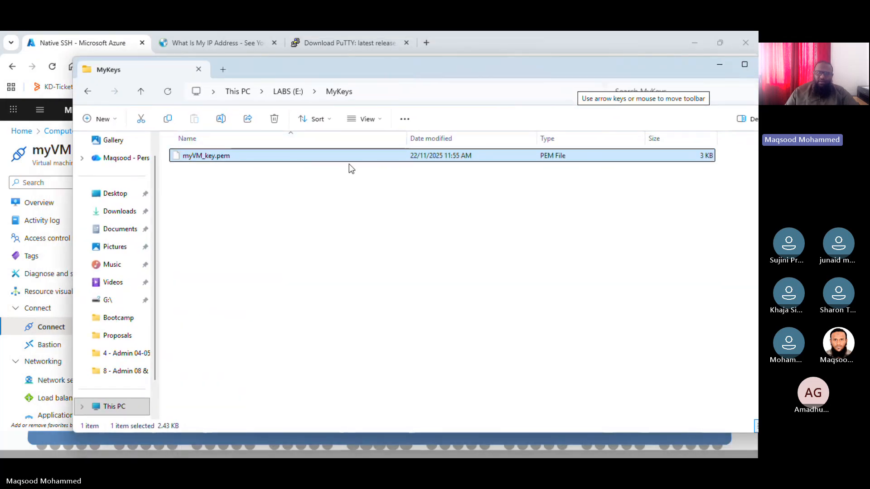
left_click_drag(382, 69, 352, 74)
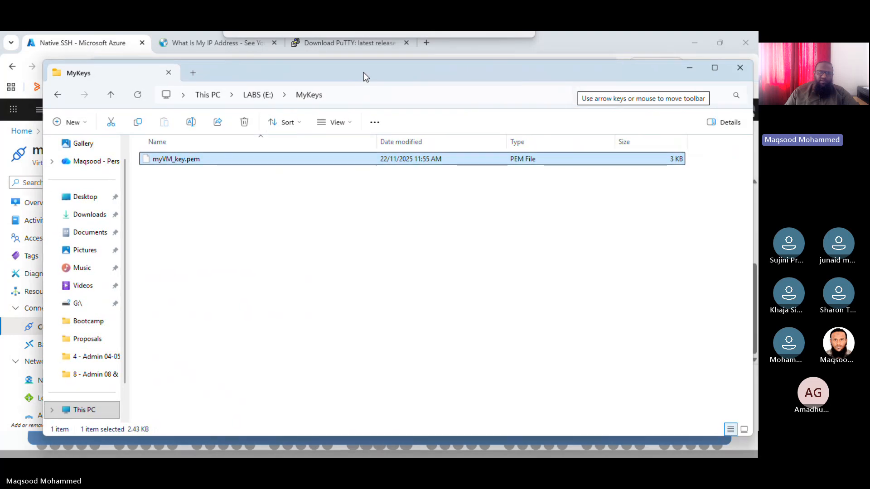
- Examine the permissions of SYSTEM, the user's account and Administrators on myVM_key.pem, and close the file's properties
right_click(310, 164)
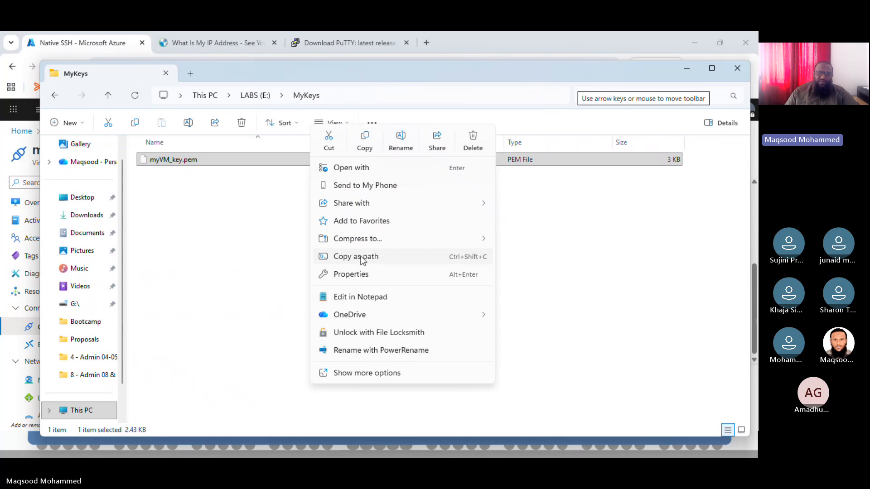
left_click(366, 275)
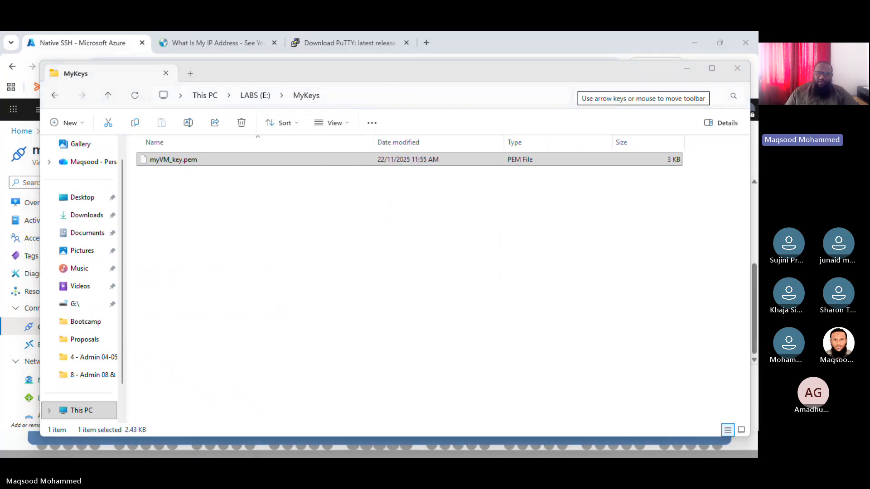
left_click_drag(404, 118, 367, 122)
left_click(399, 136)
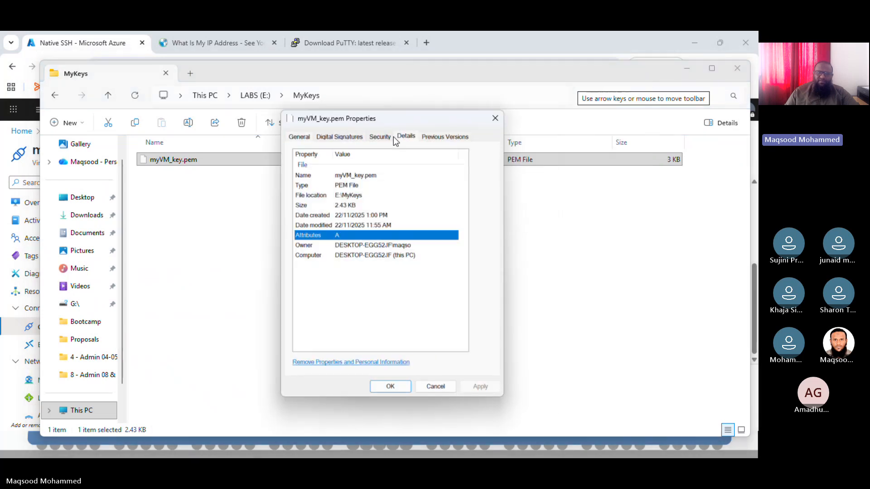
left_click(380, 137)
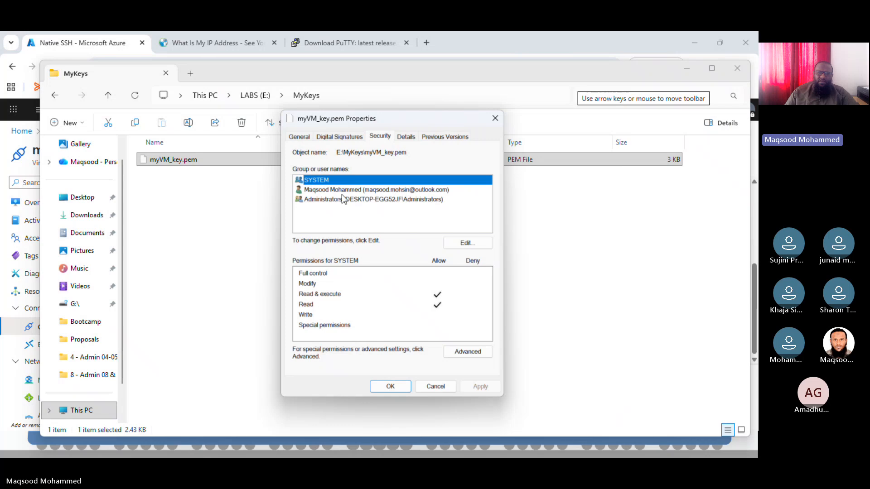
left_click(337, 295)
left_click(372, 190)
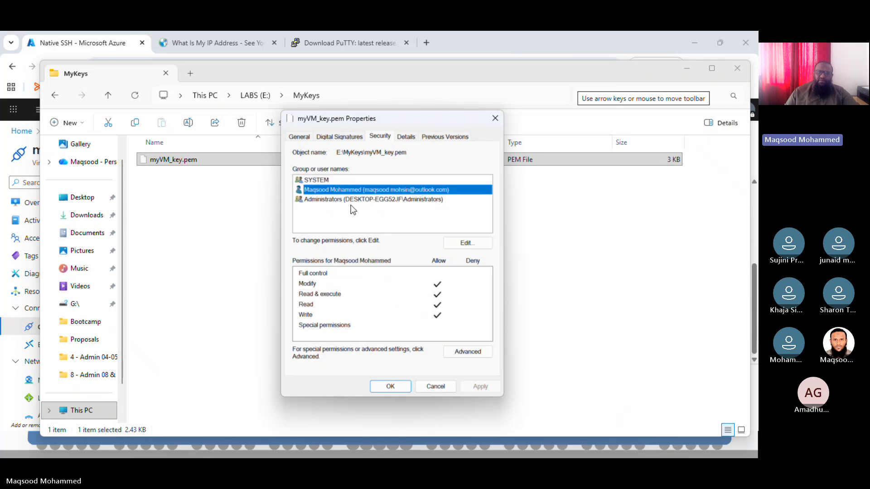
left_click(374, 198)
left_click(358, 181)
left_click(354, 199)
left_click(359, 190)
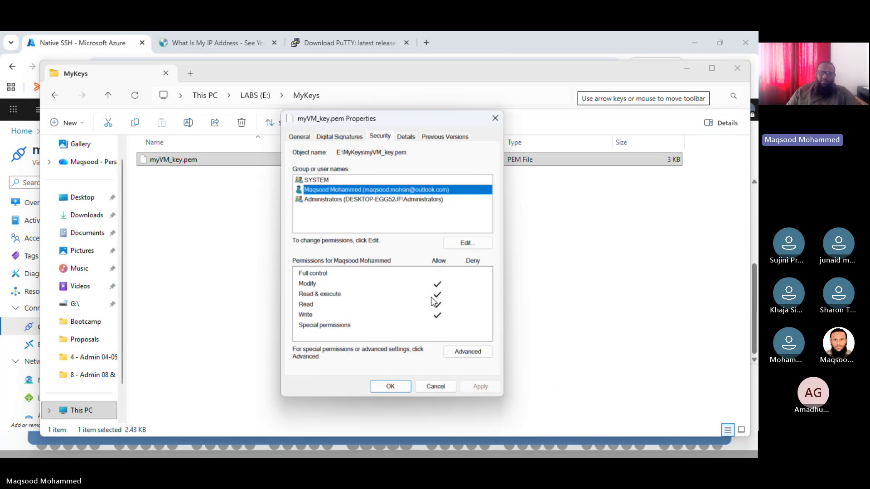
left_click(390, 387)
- Minimize the MyKeys window, return to the SSH session on myVM and enter a few blank lines
left_click_drag(506, 74, 486, 154)
left_click(717, 147)
left_click(433, 228)
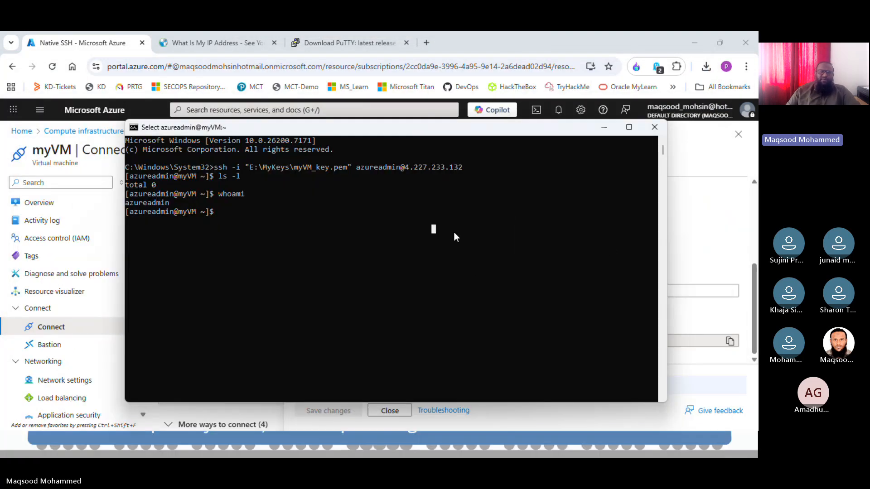
key("Return")
key("Return")
key("Return")
key("Return")
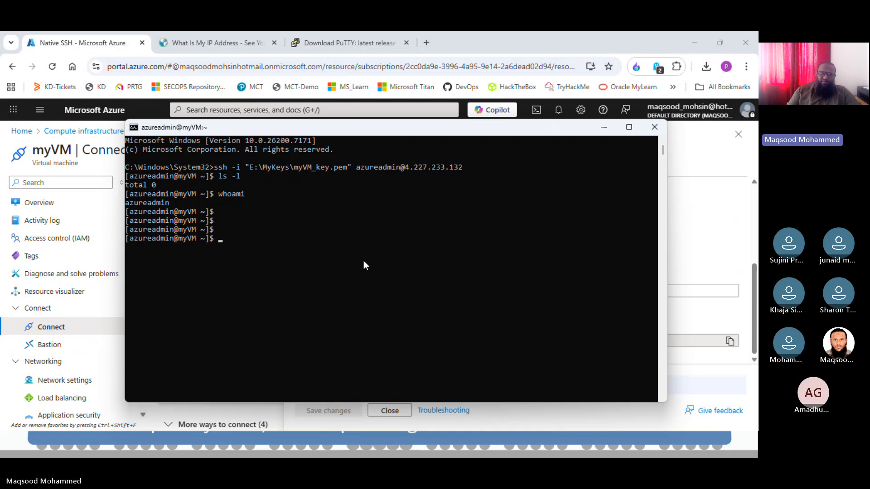
- Run ifconfig, ? and help in the SSH session on myVM
type("ifconfig")
key("Return")
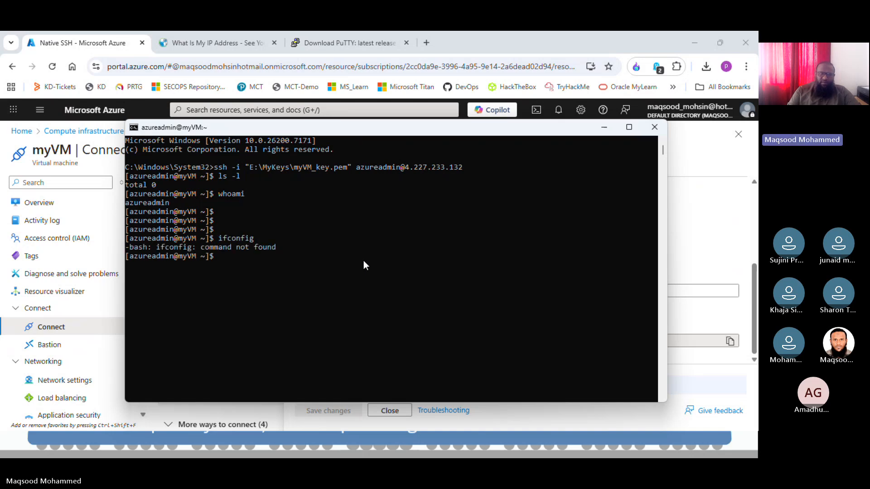
type("i")
type("?")
key("Return")
type("help")
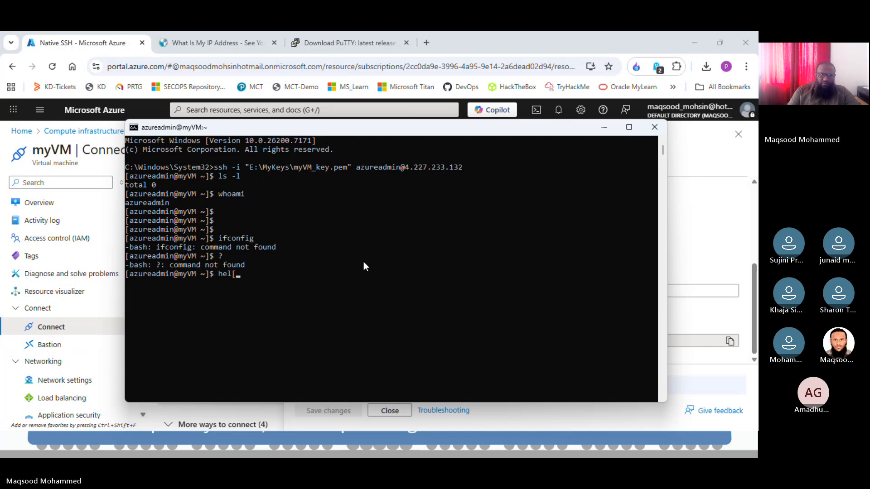
key("Return")
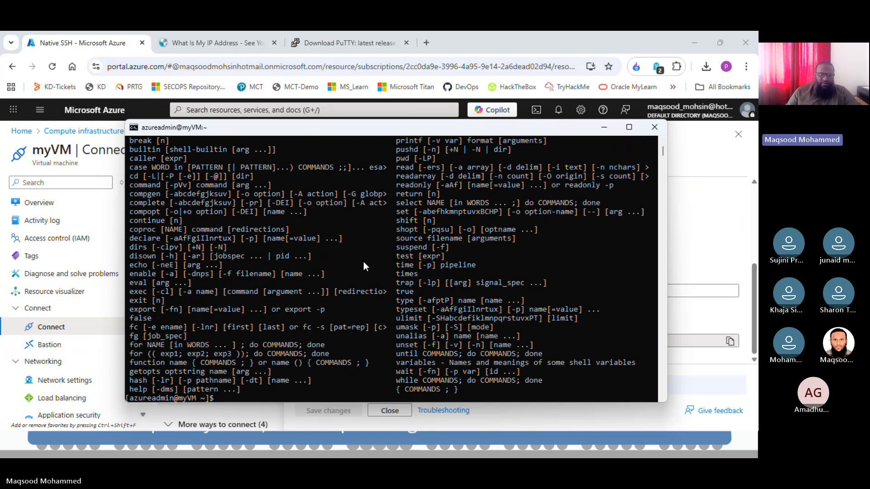
- Look at the command list full screen, then close the SSH terminal window
double_click(358, 132)
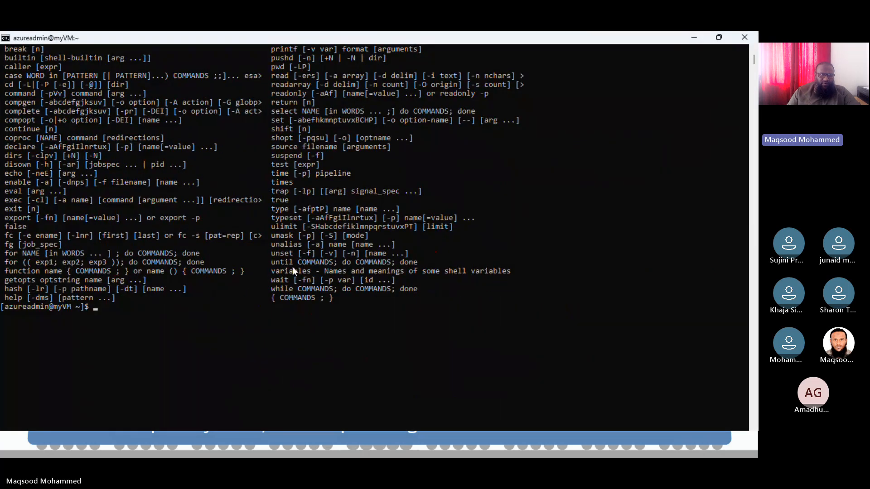
double_click(114, 39)
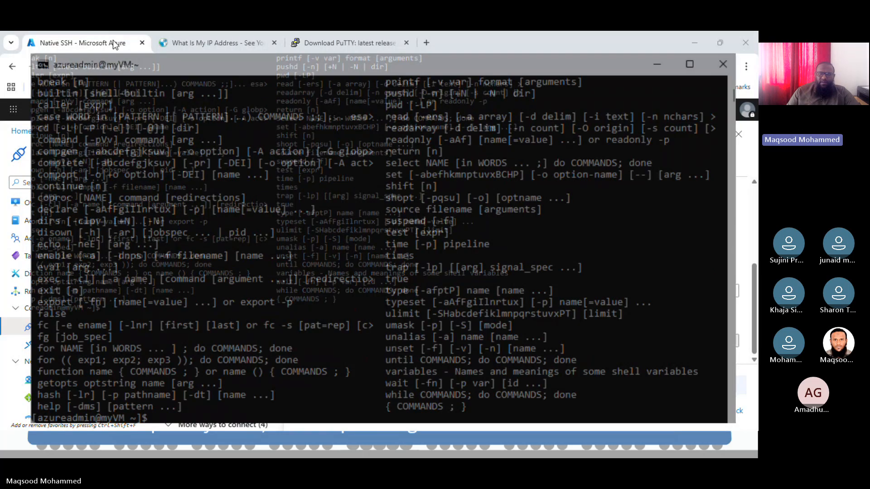
left_click(661, 126)
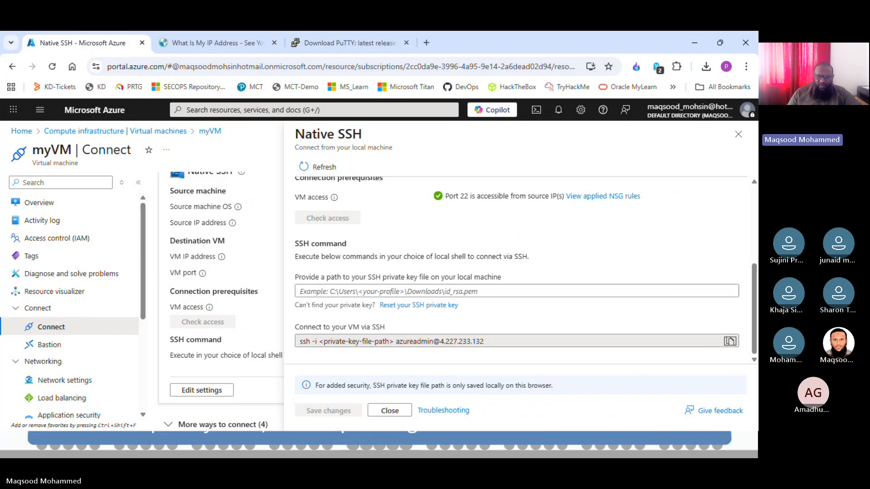
- Copy myVM's public IP address from its overview page and enter 4.227.233.132 as the PuTTY host name
key("super")
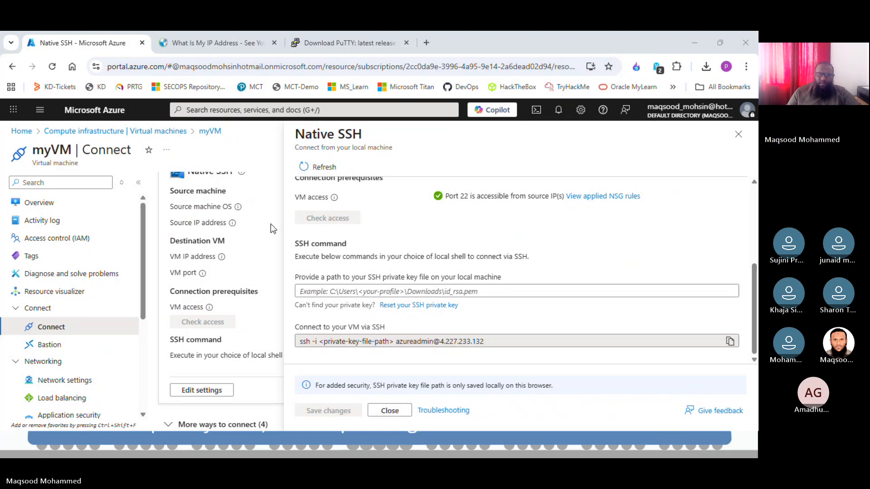
left_click(54, 203)
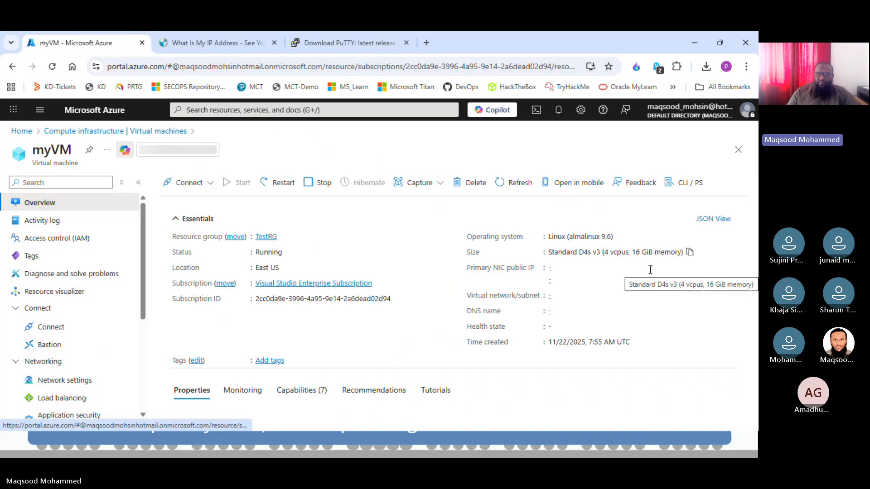
left_click(595, 287)
left_click_drag(0, 126, 509, 117)
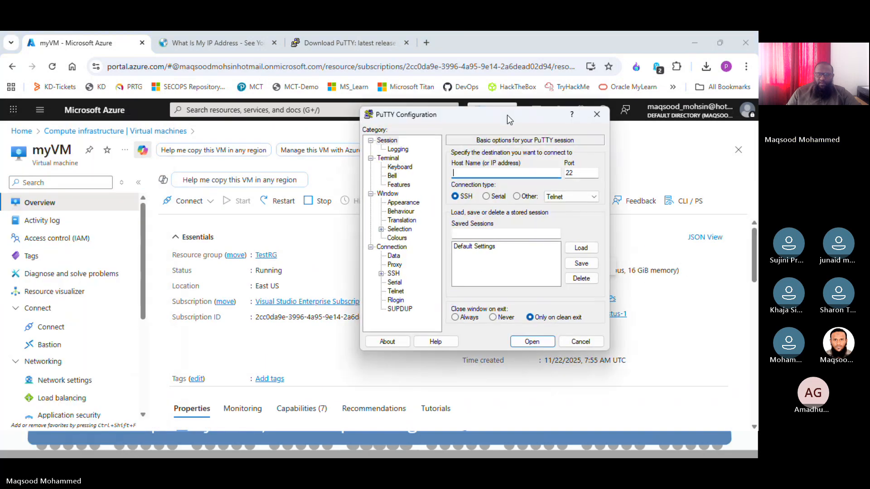
left_click(512, 176)
key("ctrl+v")
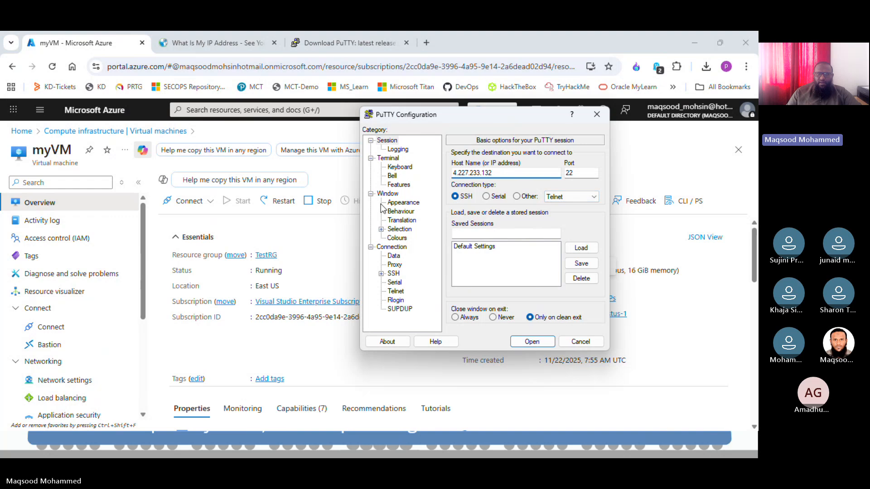
- Set E:\MyKeys\myVM_key.pem as the private key file in PuTTY's SSH authentication credentials
left_click(395, 272)
left_click(382, 273)
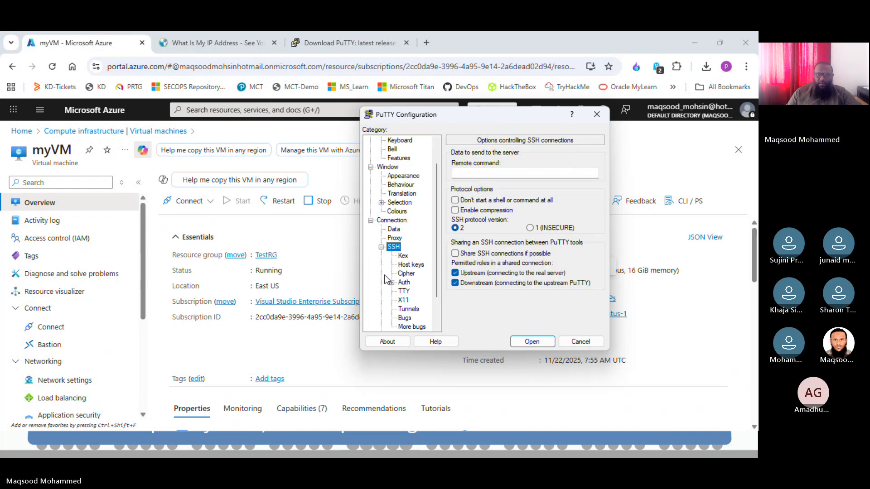
left_click(404, 282)
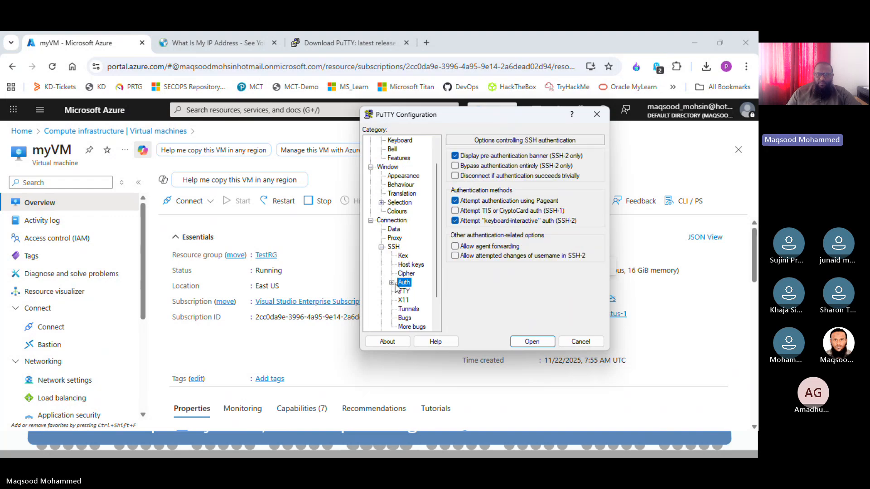
left_click(392, 282)
left_click(420, 292)
left_click(588, 177)
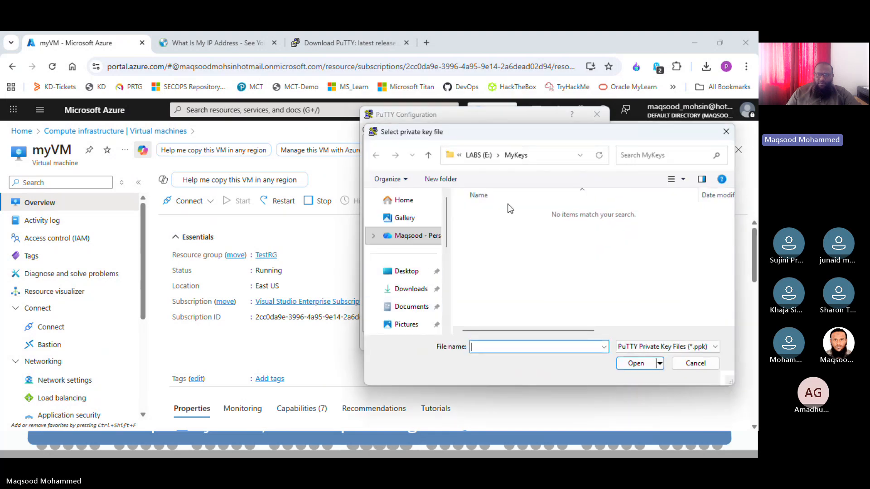
left_click(688, 347)
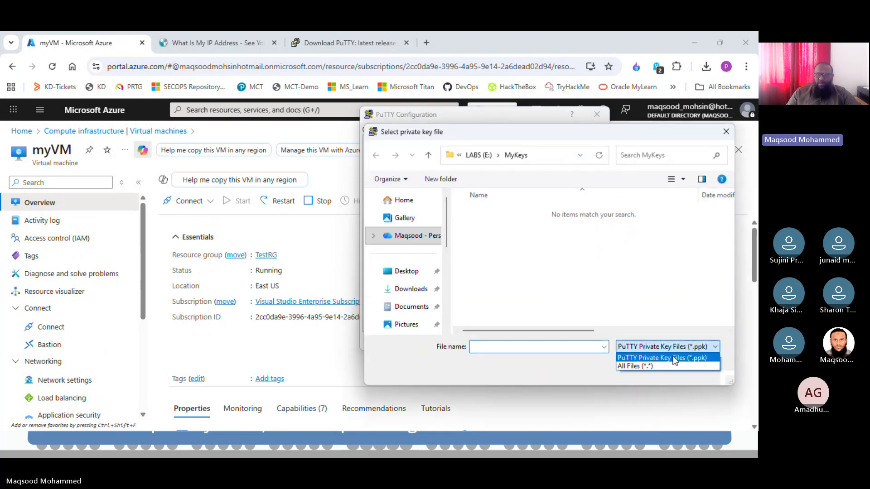
left_click(670, 359)
double_click(487, 210)
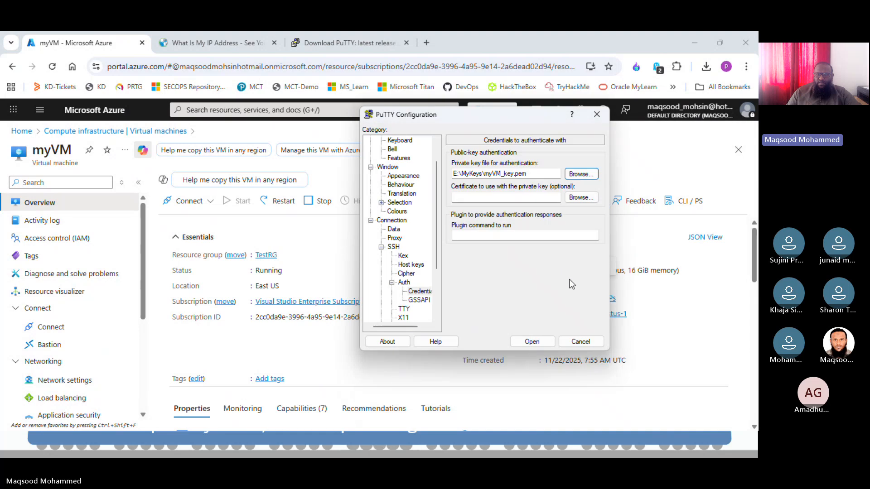
- Open the PuTTY connection to 4.227.233.132 and try to log in as azureadmin
left_click(531, 342)
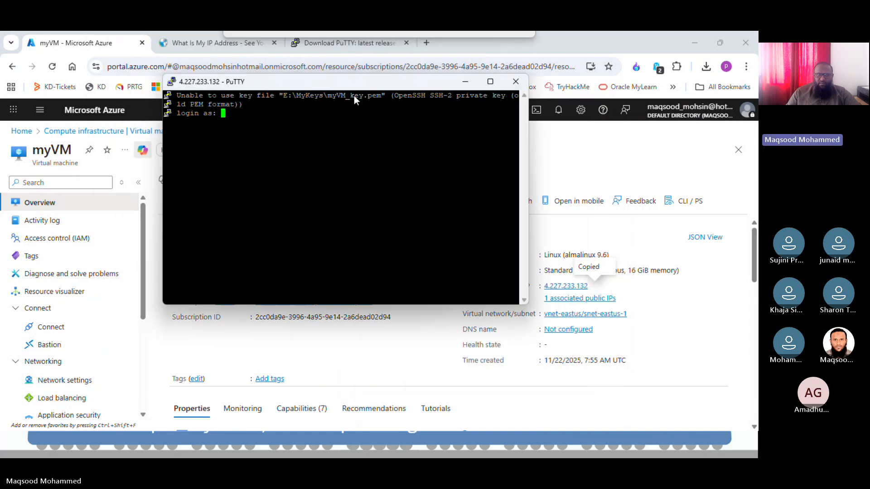
left_click_drag(354, 100, 379, 110)
type("azureadmin")
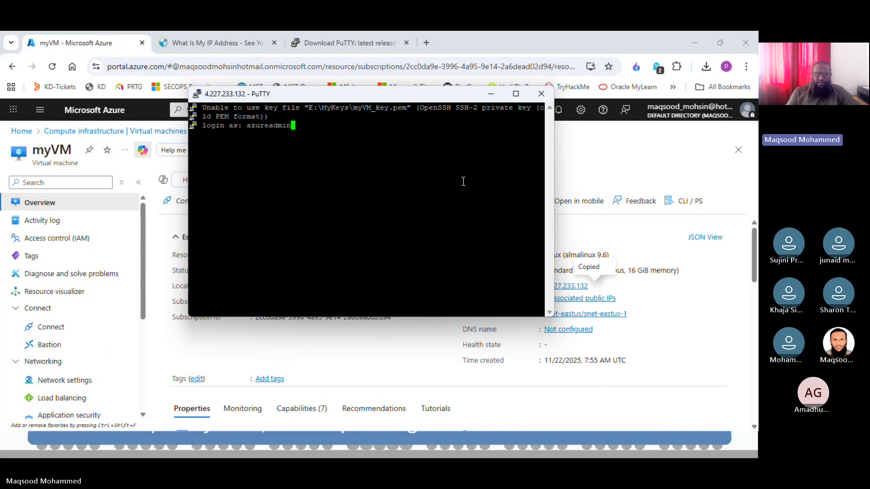
key("Return")
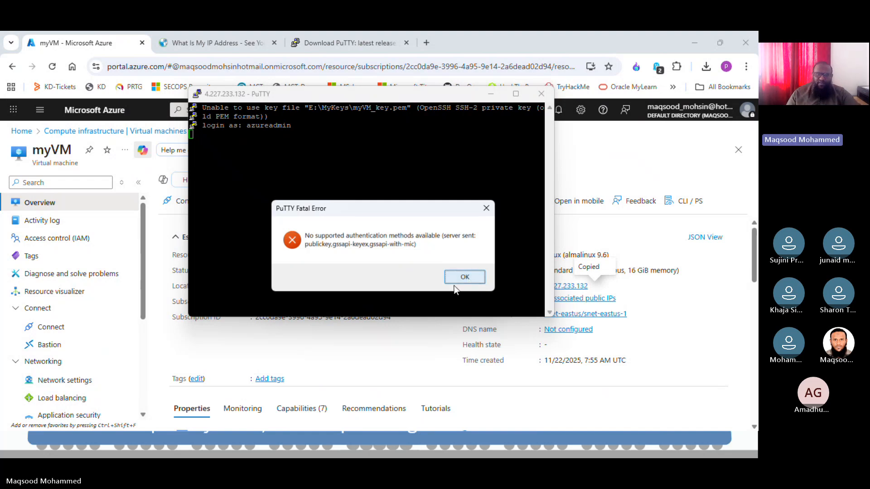
- Capture a screenshot of the PuTTY window with its fatal error dialog, and dismiss the error
left_click_drag(383, 210, 376, 167)
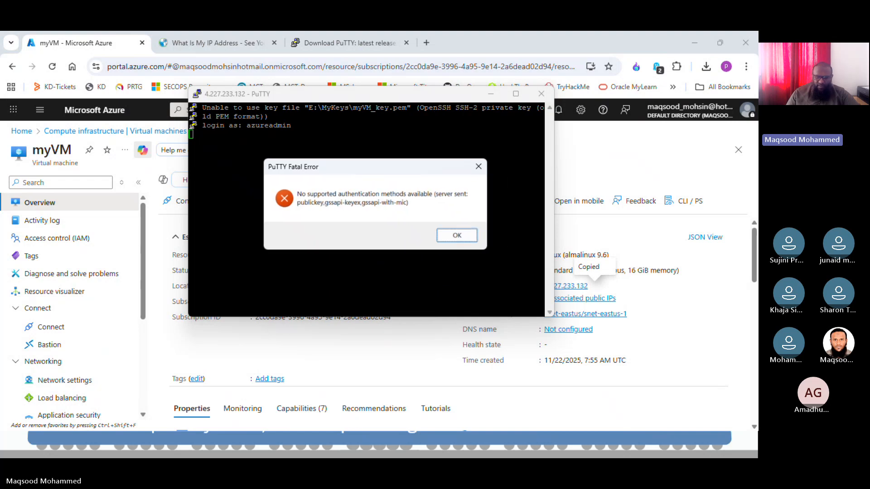
left_click(392, 444)
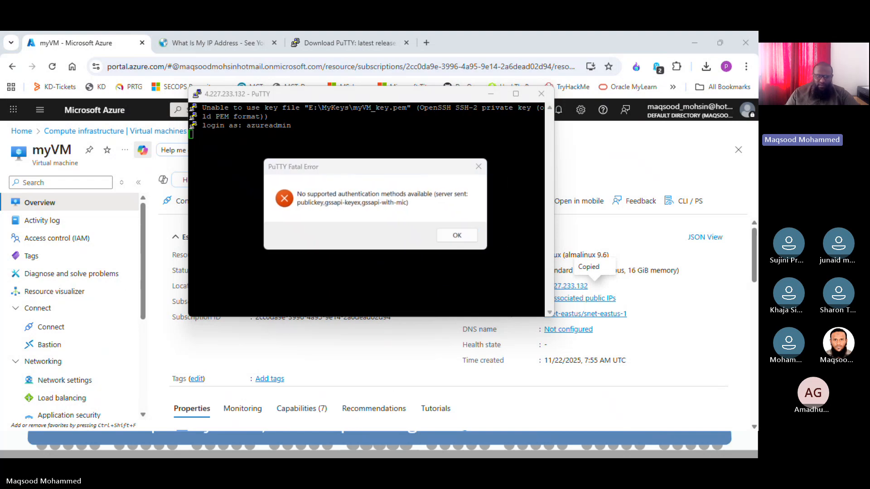
key("super+shift+s")
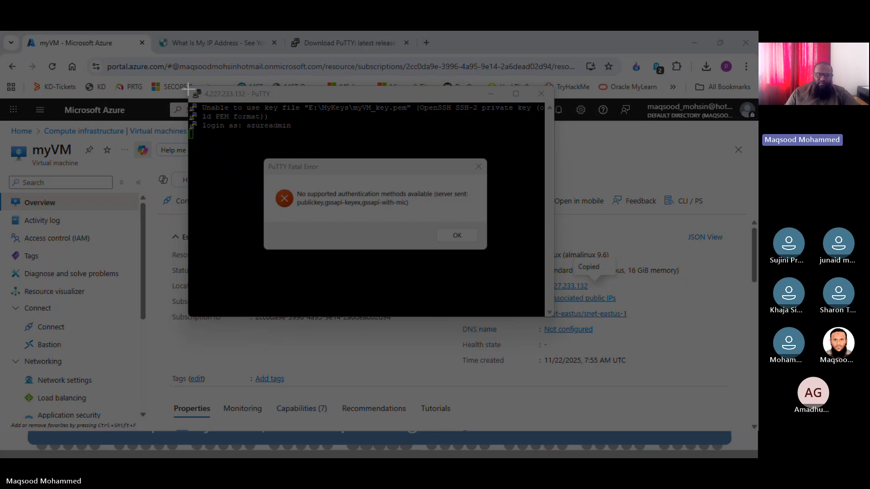
left_click_drag(192, 88, 550, 318)
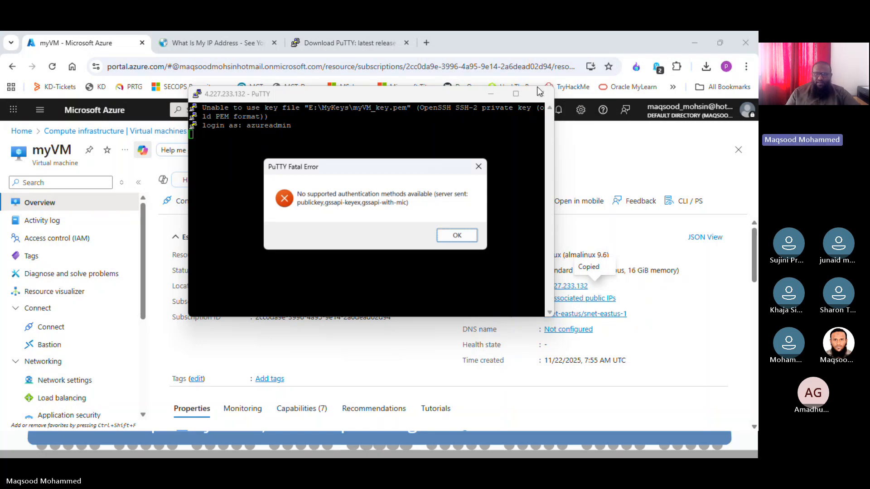
key("Return")
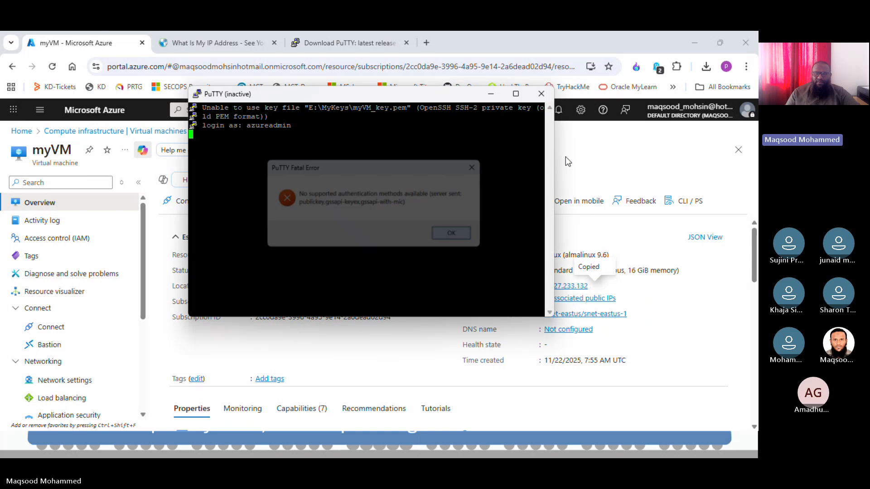
- Close the PuTTY download page and open google.com in a new browser tab
left_click(402, 49)
left_click(406, 43)
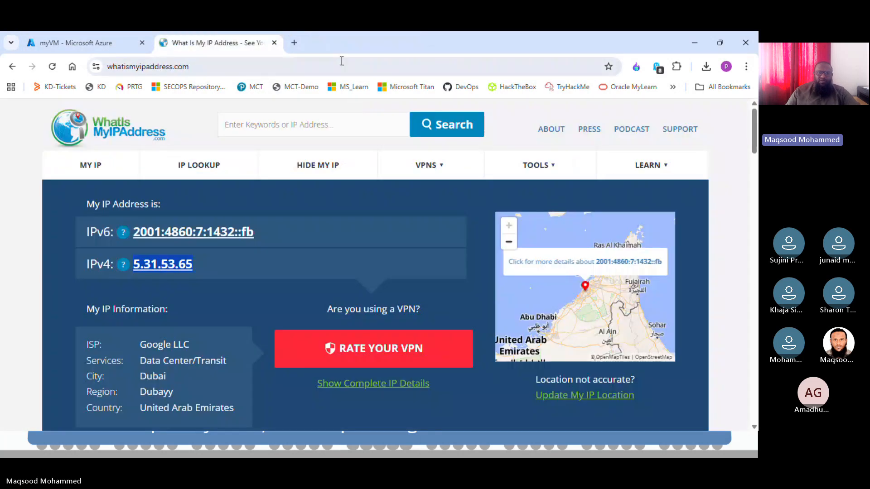
left_click(298, 43)
type("google.com")
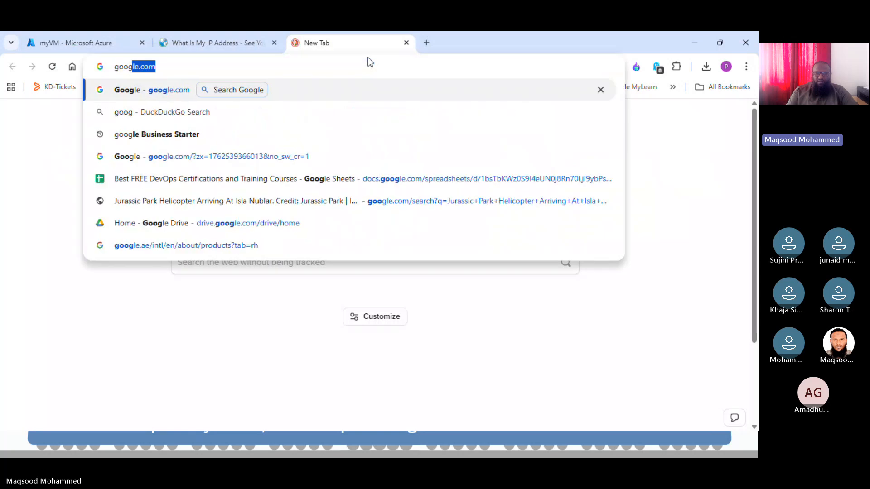
key("Return")
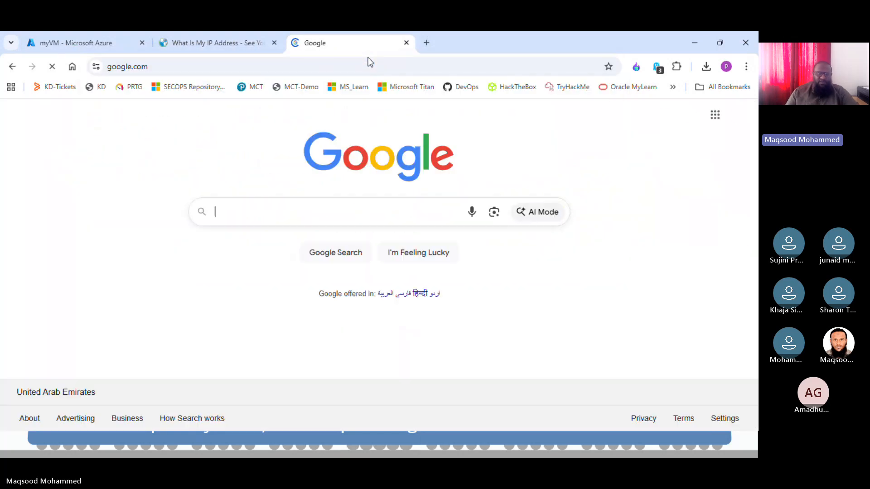
- Search Google for "lab + how to configure bastion in azure" and open Microsoft Learn's tutorial on deploying Azure Bastion using specified settings
left_click(255, 214)
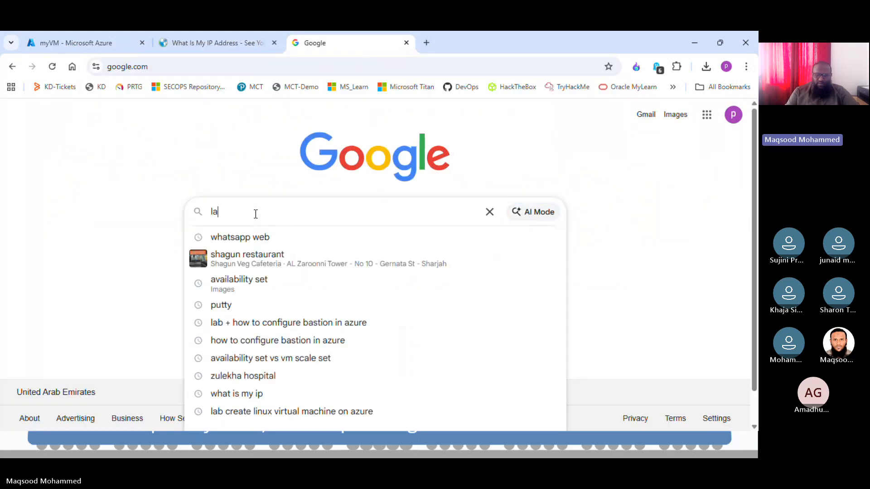
type("lab")
key("Down")
key("Return")
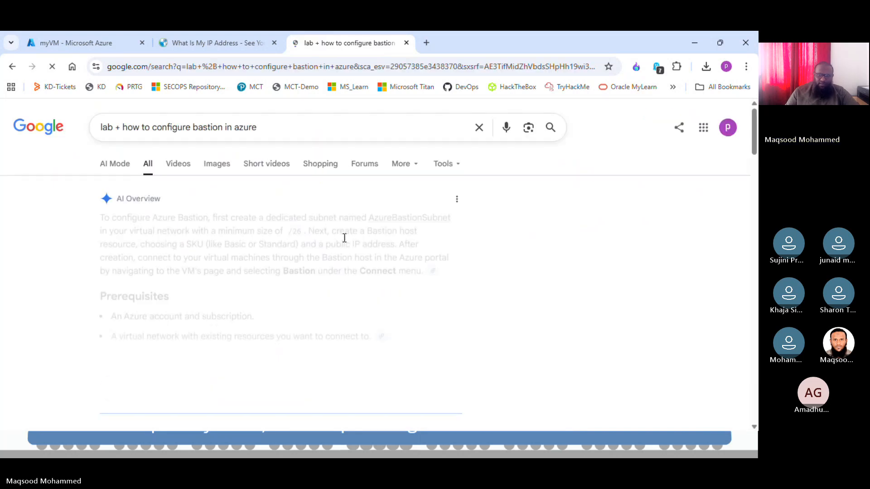
scroll(362, 227, "down", 5)
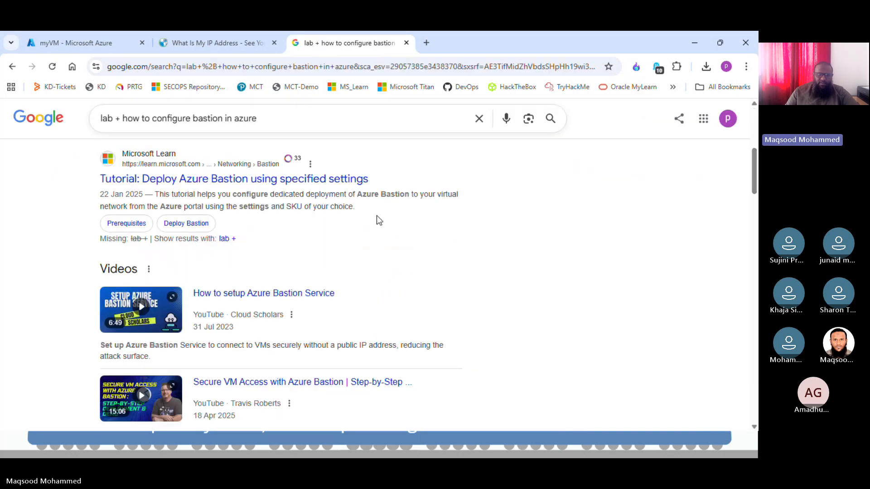
left_click(323, 178)
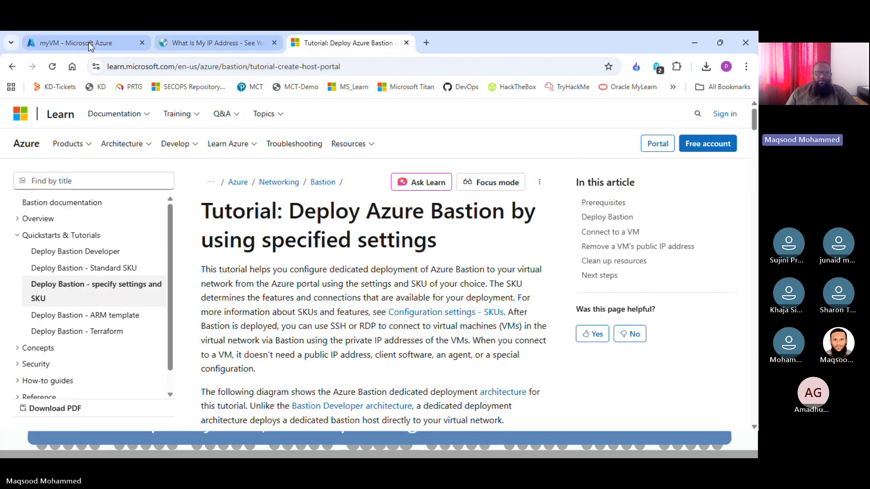
- Return the Azure portal to its home page and switch back to the Azure Bastion tutorial
left_click(88, 42)
left_click(23, 132)
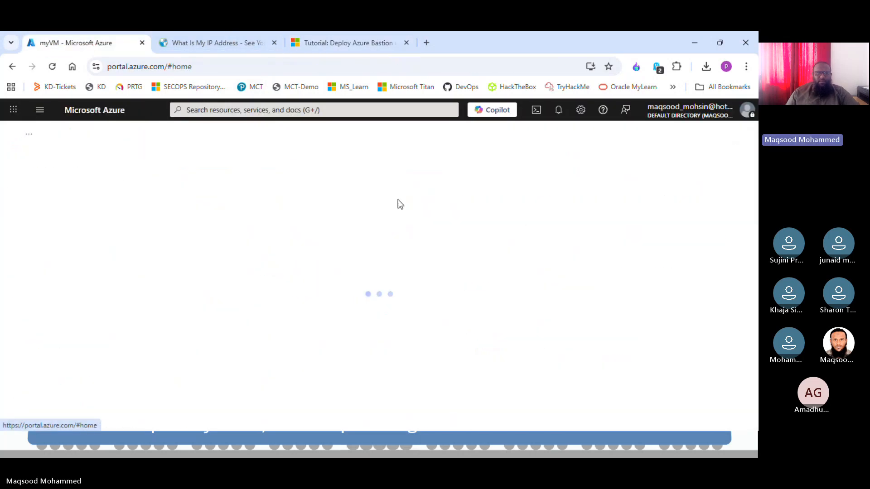
left_click(363, 42)
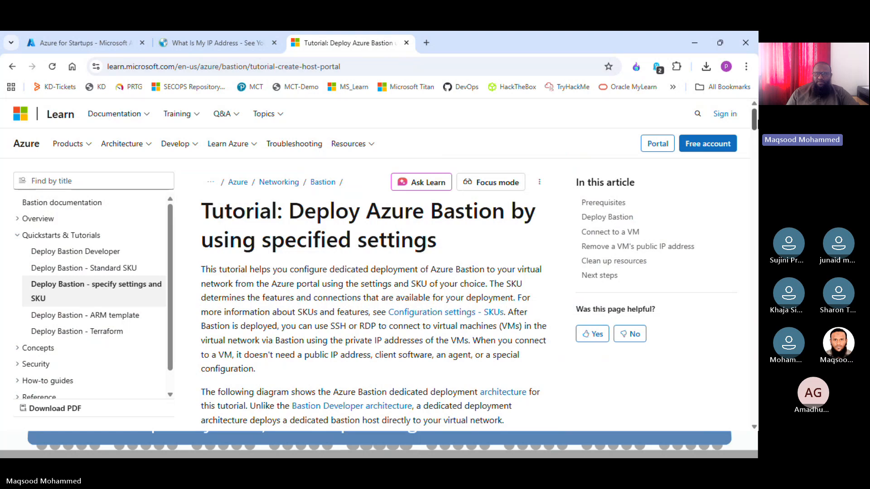
- Examine the Bastion tutorial's introduction, highlighting the passage on connecting to VMs through their private IP addresses
scroll(376, 271, "down", 2)
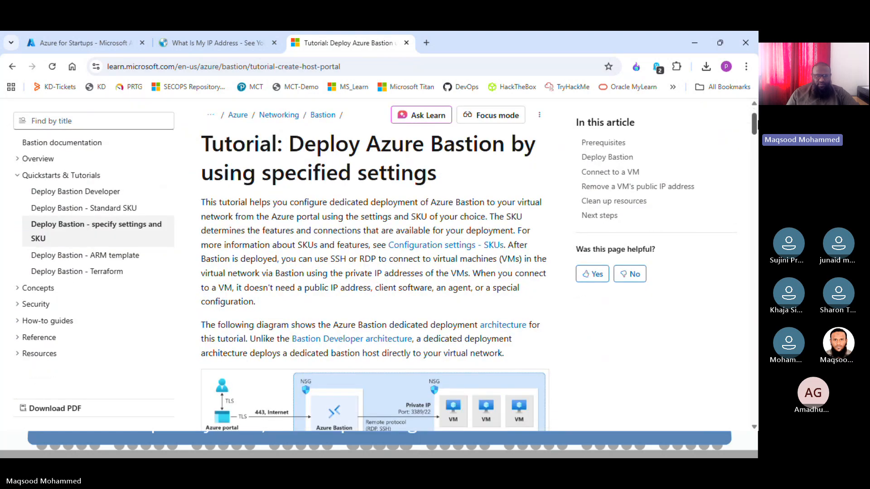
scroll(320, 257, "down", 1)
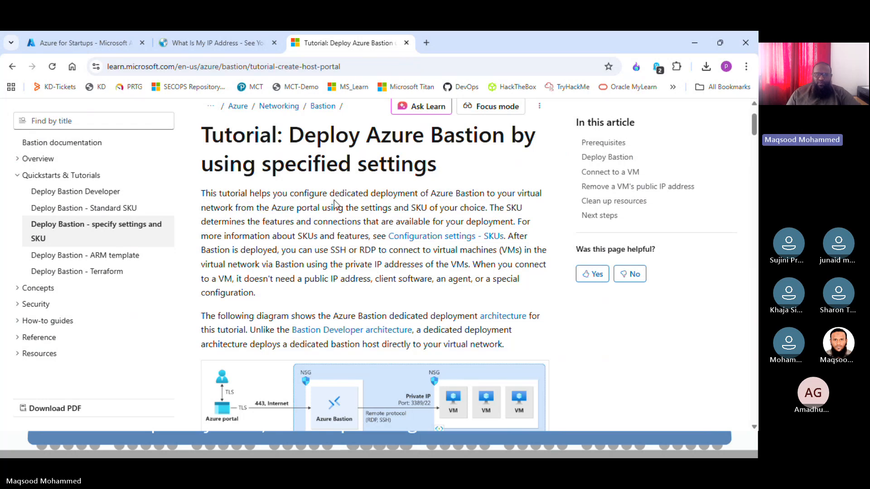
left_click_drag(339, 209, 534, 264)
left_click(419, 212)
left_click(512, 219)
left_click(392, 298)
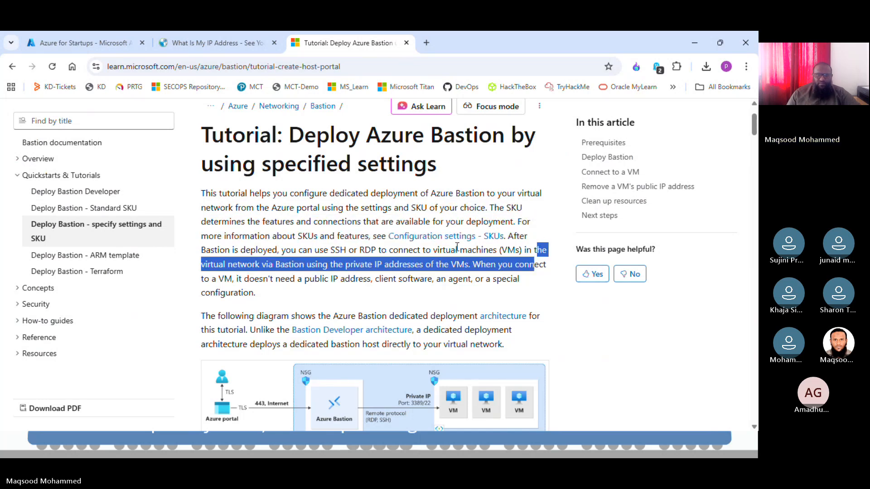
- Highlight the sentence on VMs not needing a public IP address, and view the enlarged Azure Bastion architecture diagram
double_click(242, 260)
left_click(265, 251)
left_click_drag(207, 254, 522, 290)
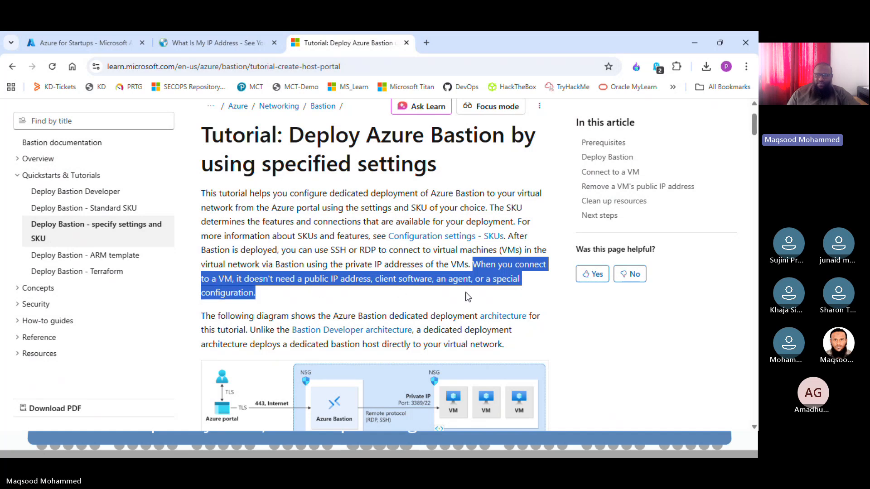
left_click_drag(754, 126, 755, 131)
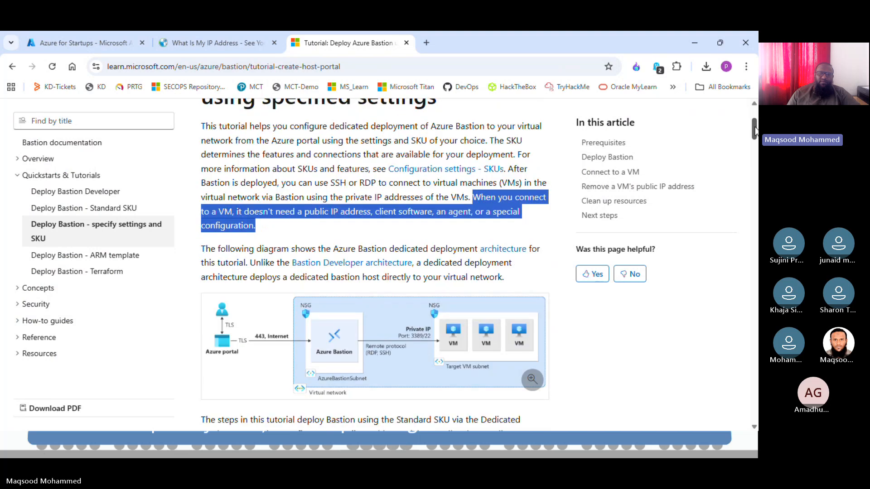
left_click(490, 345)
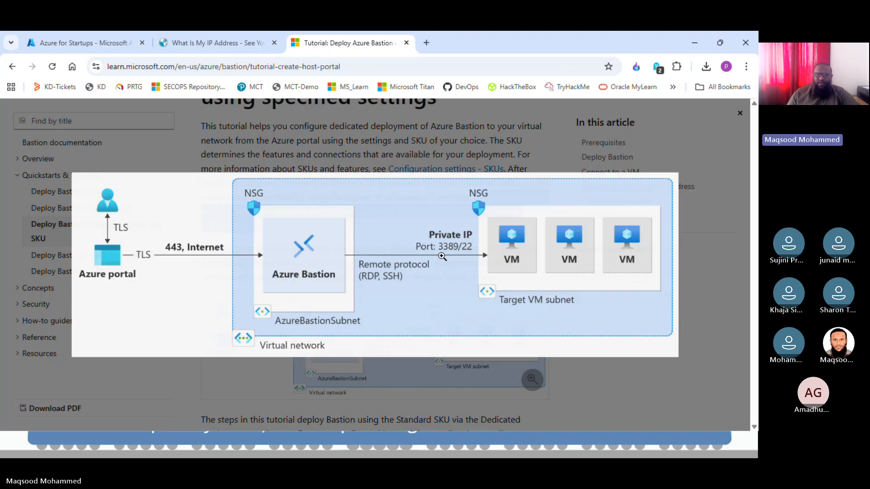
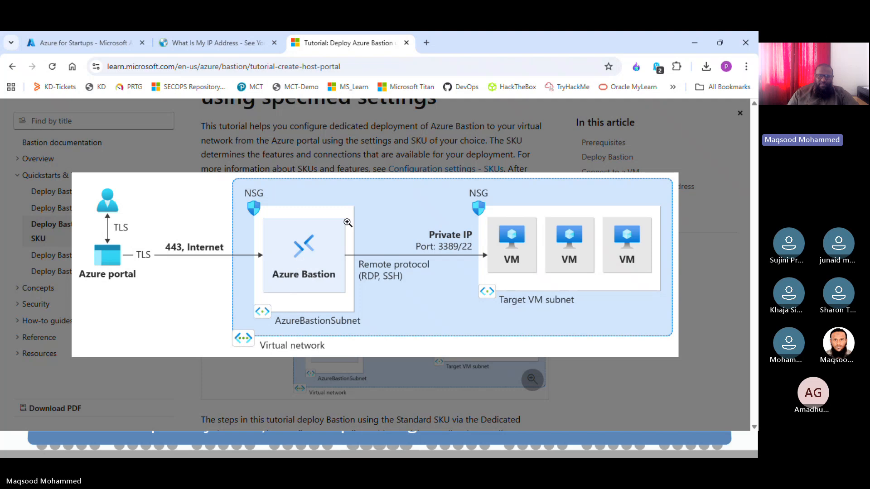
left_click(748, 407)
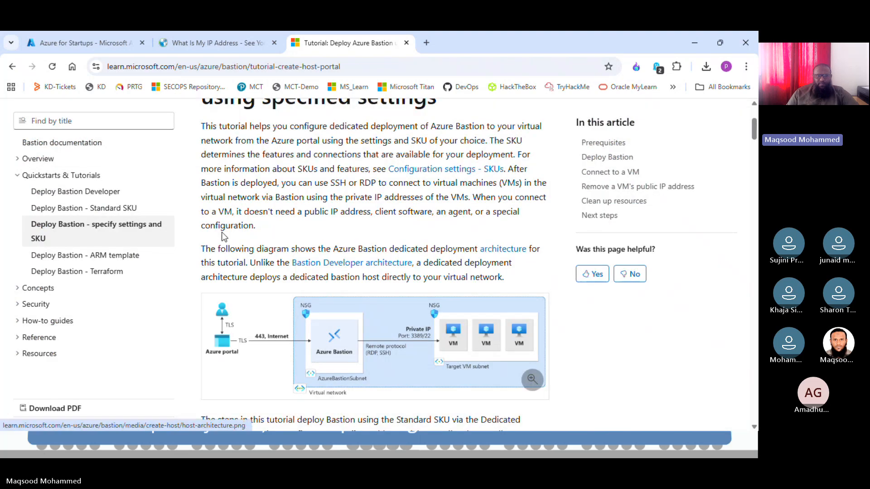
- Examine the tutorial's dedicated deployment description, learning objectives and prerequisites, as far as the numbered Deploy Bastion steps
double_click(232, 250)
triple_click(232, 250)
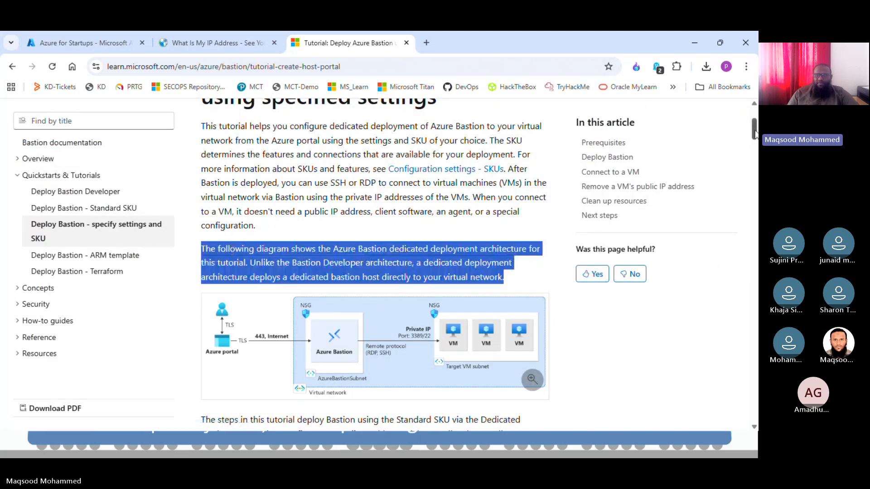
scroll(753, 132, "down", 5)
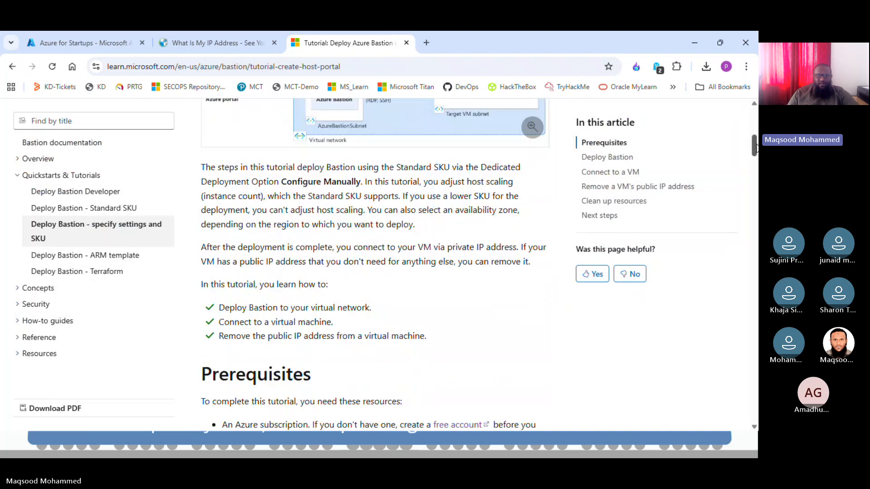
triple_click(240, 308)
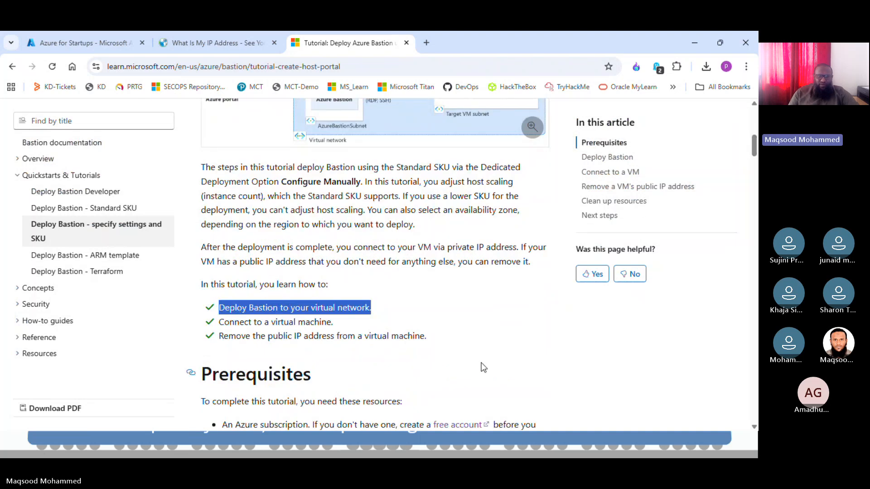
scroll(483, 368, "down", 4)
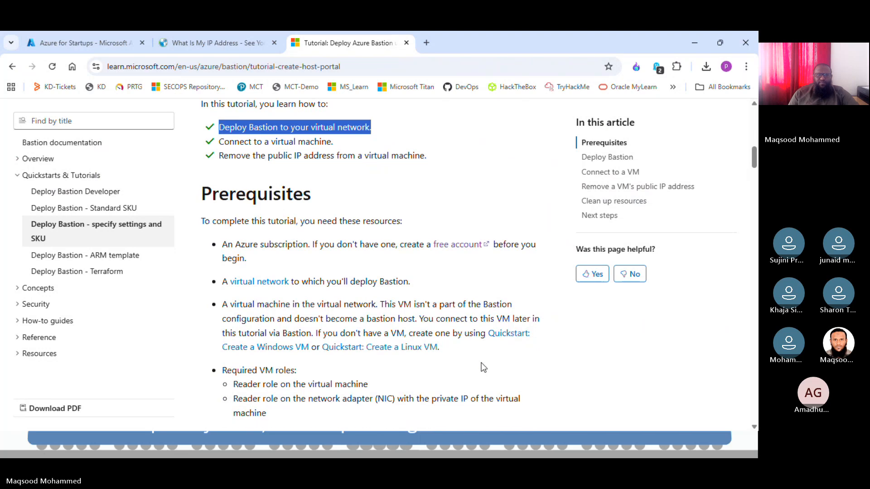
left_click_drag(754, 160, 757, 163)
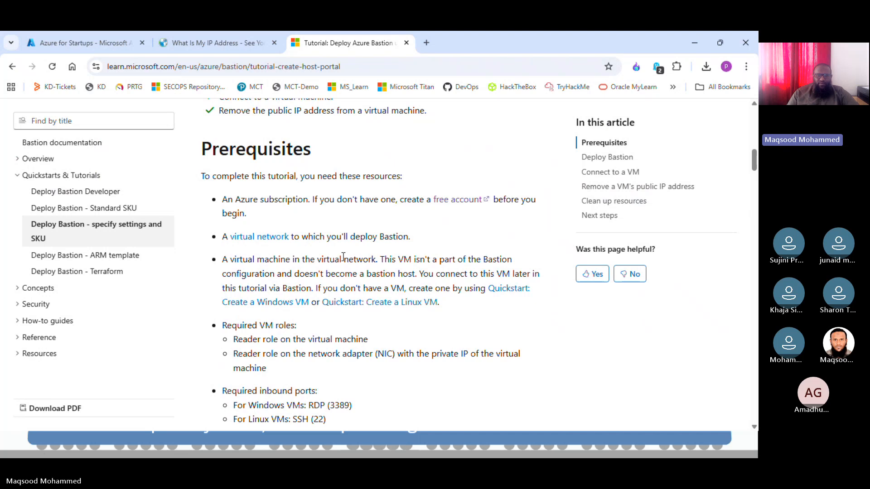
scroll(752, 171, "down", 3)
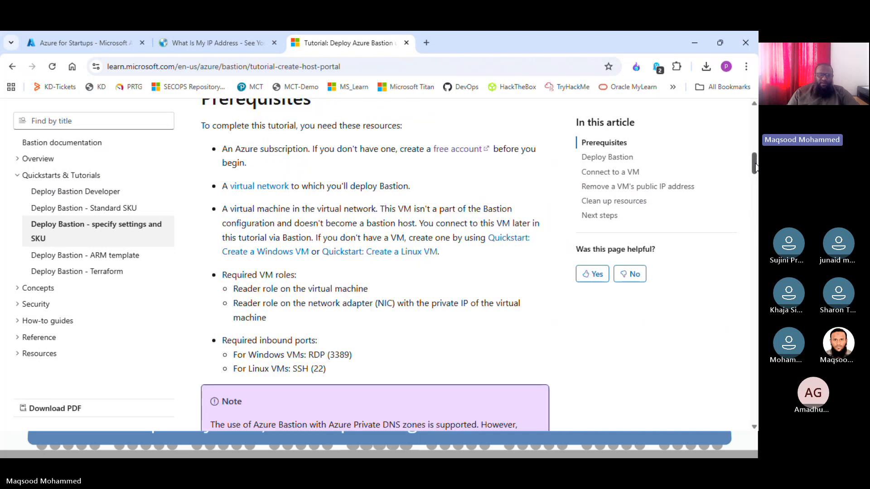
left_click_drag(755, 171, 755, 201)
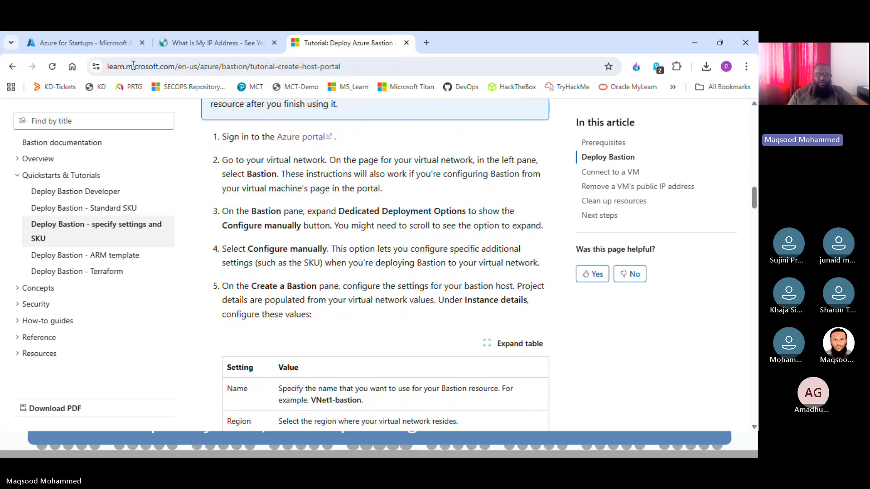
- Move the Bastion tutorial into its own browser window, separate from the Azure portal, and bring the tutorial back into view
left_click_drag(341, 42, 371, 121)
key("alt+Tab")
left_click(88, 47)
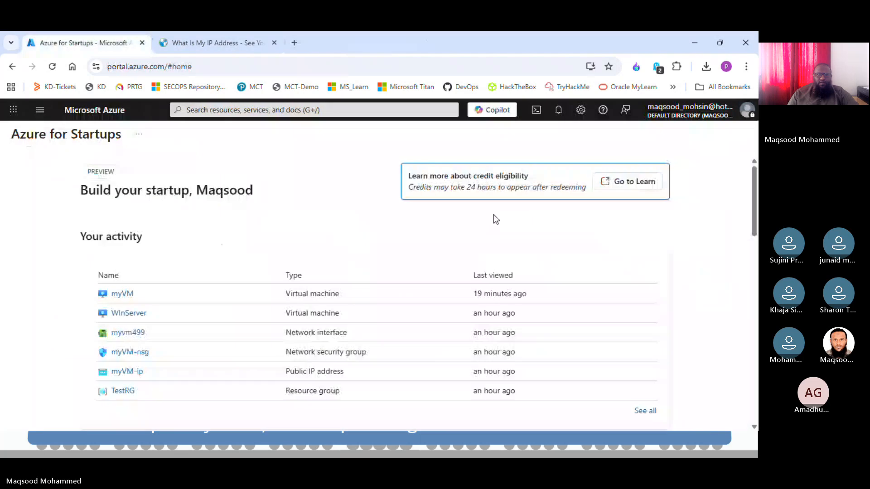
key("alt+Tab")
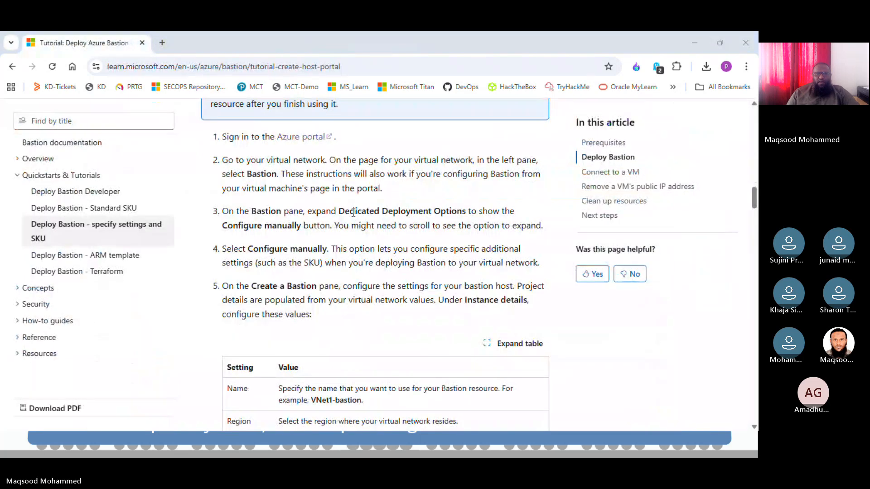
key("alt+Tab")
key("alt+Tab")
- Highlight the tutorial's "Go to your virtual network" step and open the Virtual networks list in the Azure portal
triple_click(262, 159)
key("alt+Tab")
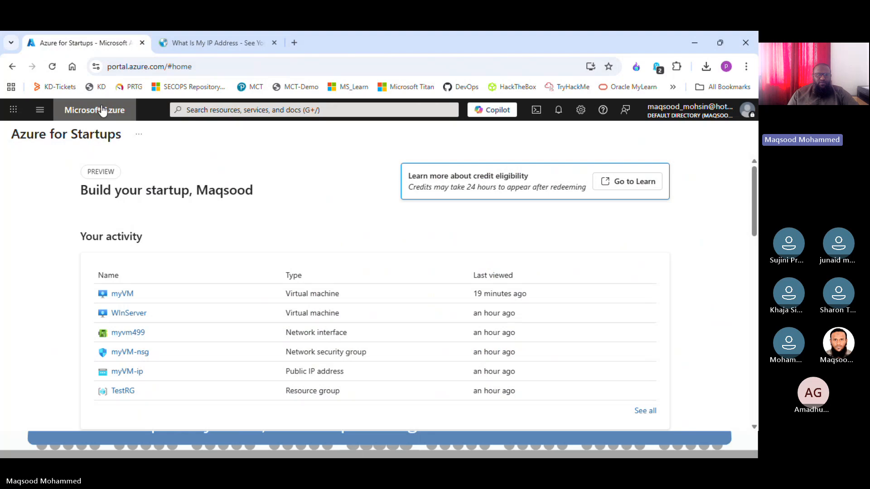
left_click(219, 111)
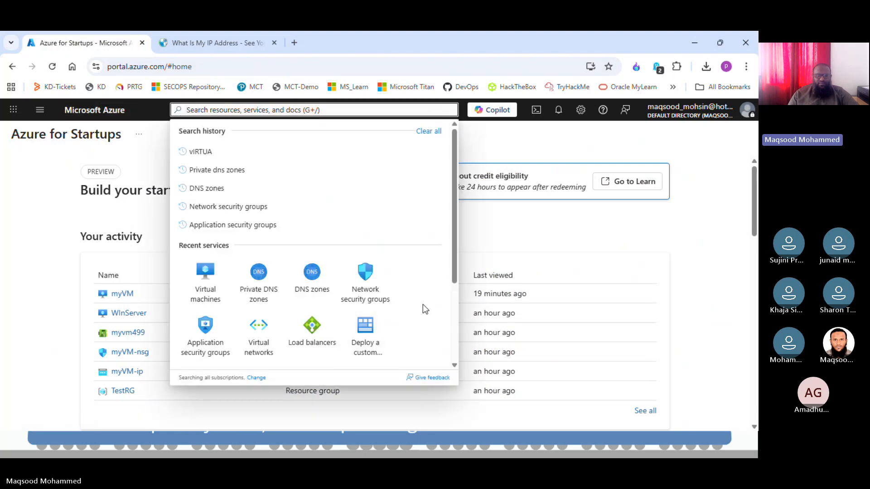
left_click(278, 338)
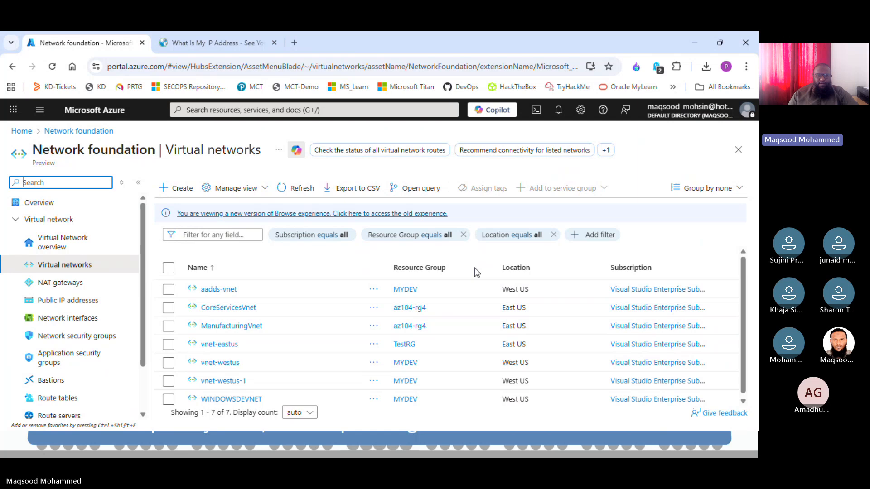
- Highlight the tutorial's instruction to select Bastion on the virtual network page, and return to the Azure portal
key("alt+Tab")
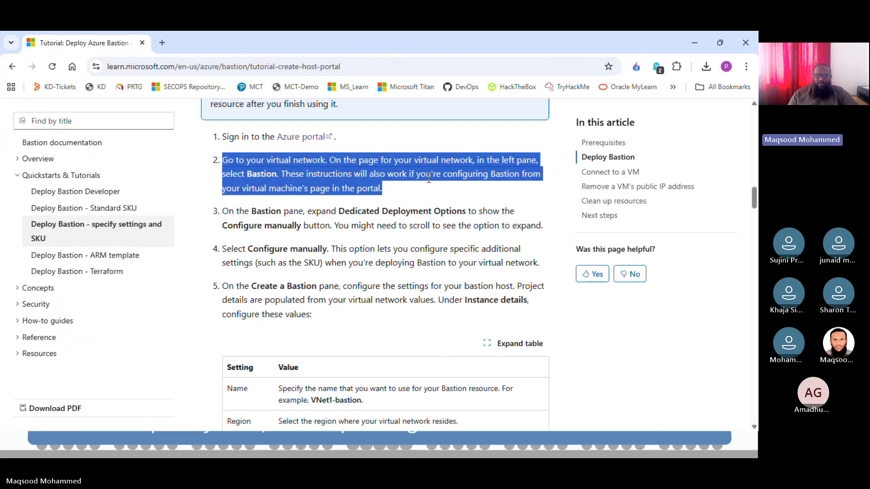
left_click(440, 162)
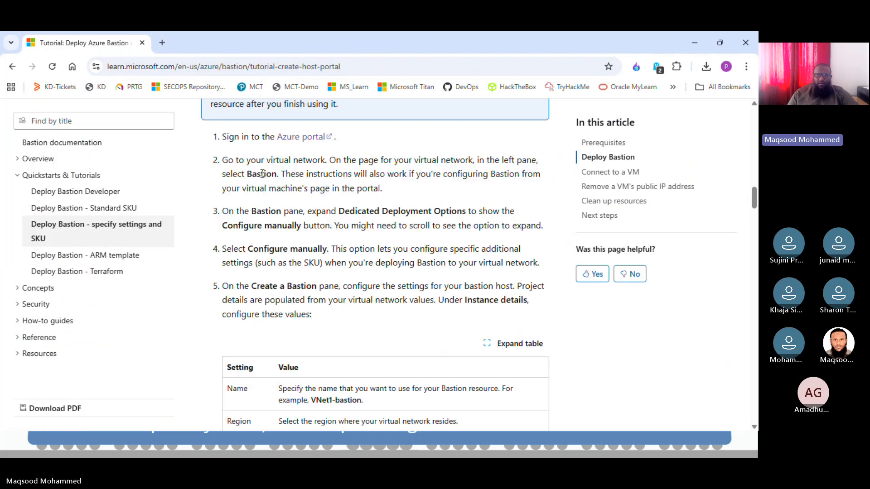
left_click_drag(330, 160, 280, 175)
key("alt+Tab")
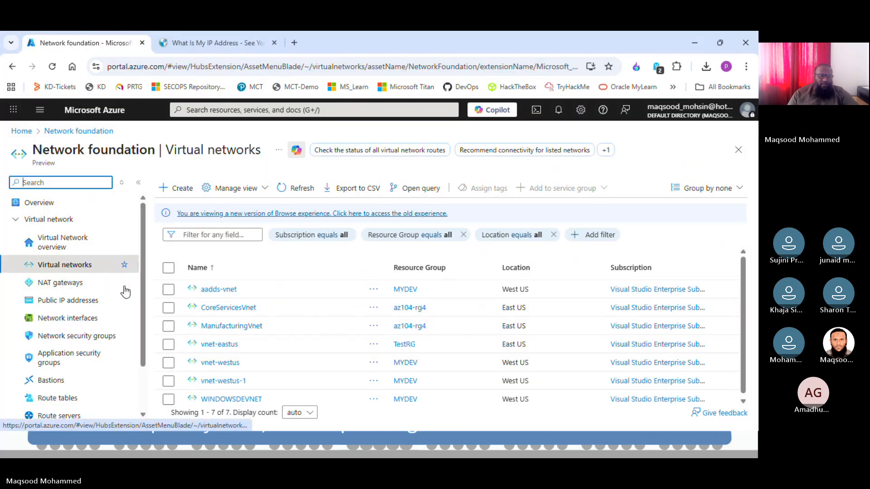
- Open the Bastions list under Network foundation and start creating a new Bastion
left_click(76, 382)
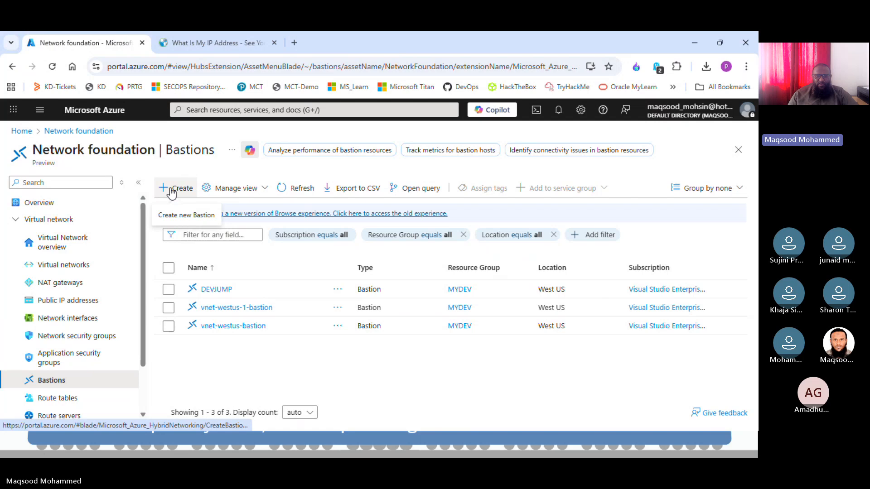
left_click(169, 289)
left_click(169, 308)
left_click(169, 327)
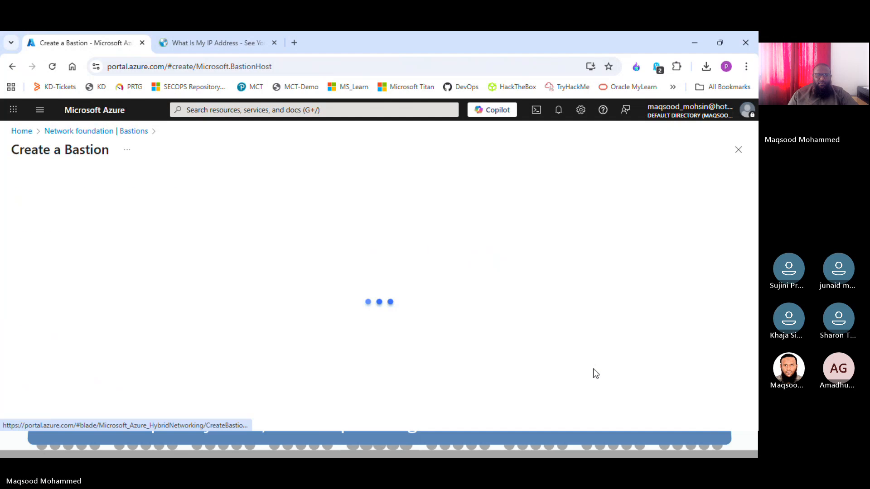
- Check the tutorial's step on Dedicated Deployment Options and return to the Create a Bastion form
key("alt+Tab")
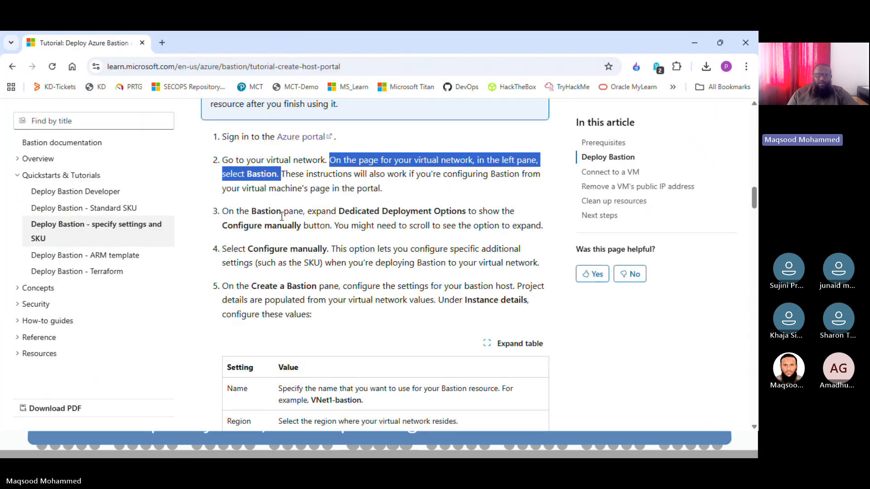
left_click_drag(347, 211, 432, 226)
left_click(511, 238)
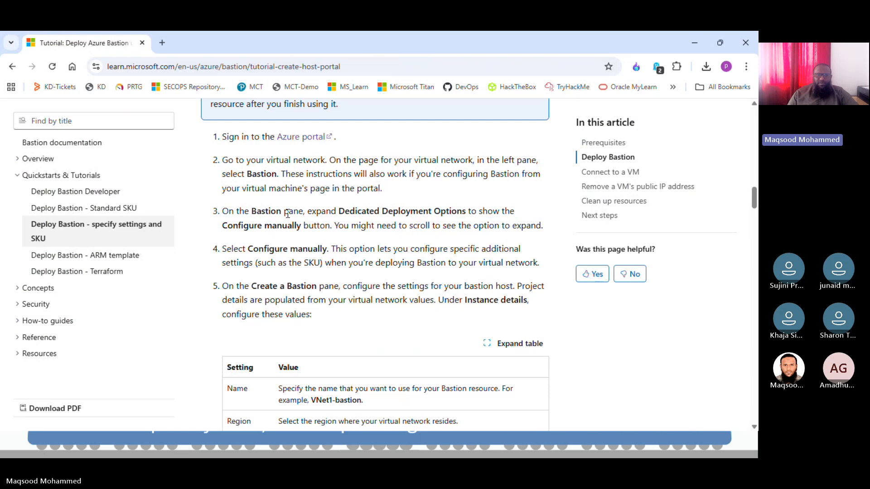
key("alt+Tab")
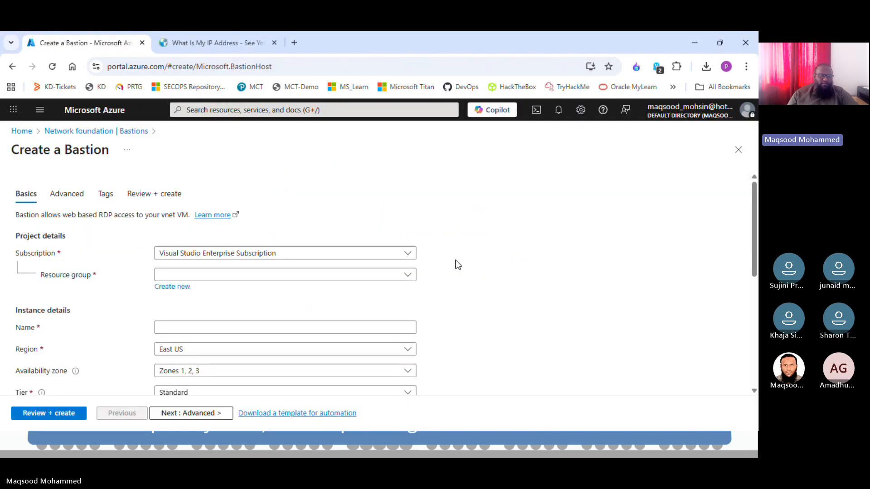
- Assign the new Bastion to the TestRG resource group and open its Name field for editing
left_click_drag(752, 211, 746, 229)
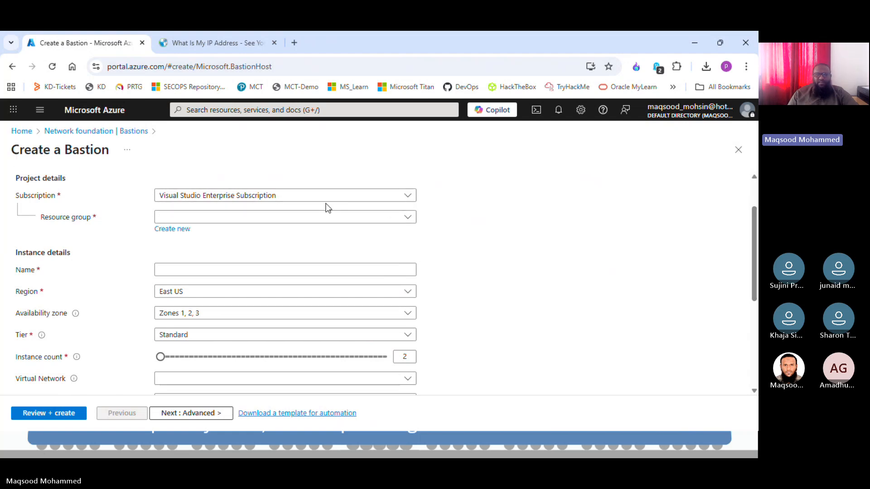
left_click(405, 218)
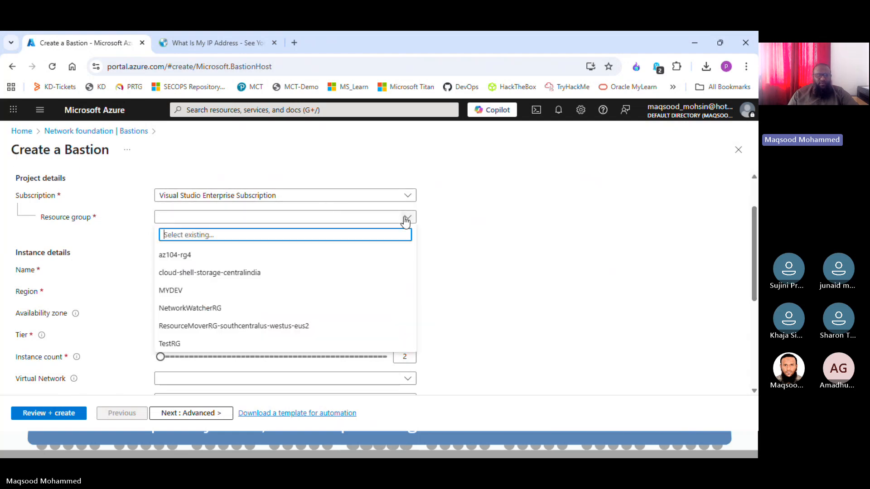
left_click(193, 345)
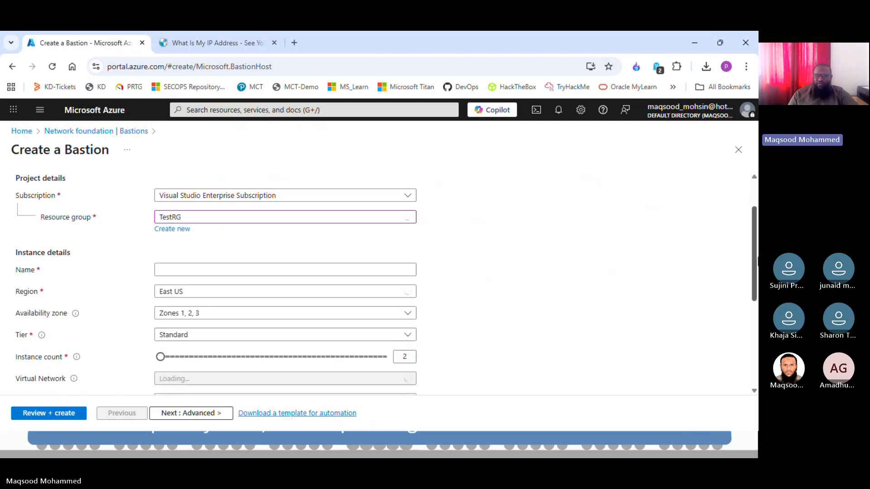
scroll(753, 251, "down", 1)
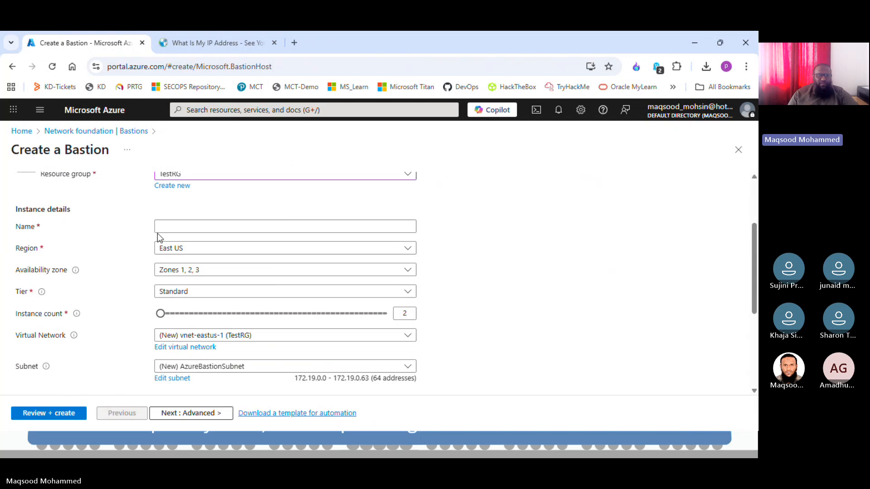
left_click(213, 226)
- Highlight the tutorial's Create a Bastion step and examine its table of instance detail settings
key("alt+Tab")
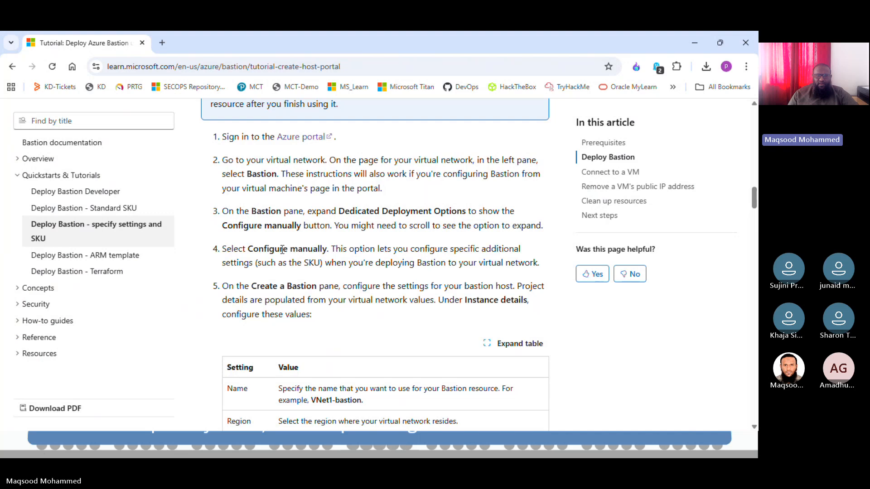
triple_click(332, 295)
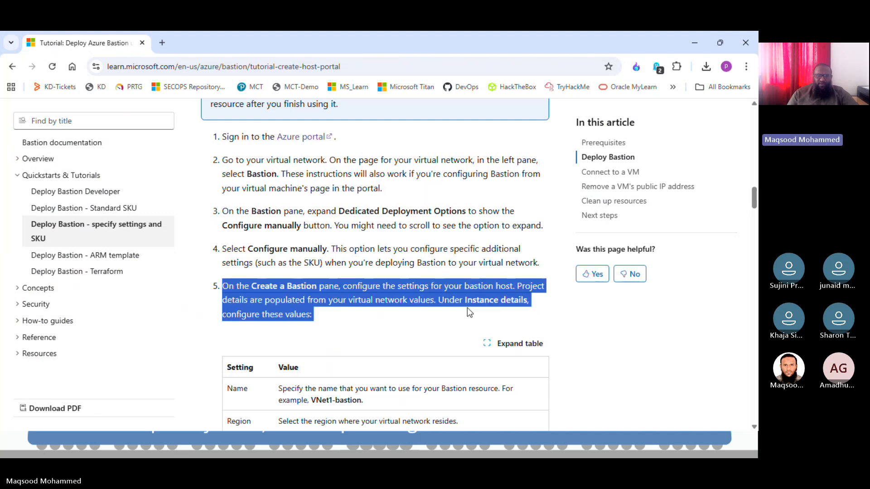
scroll(467, 308, "down", 3)
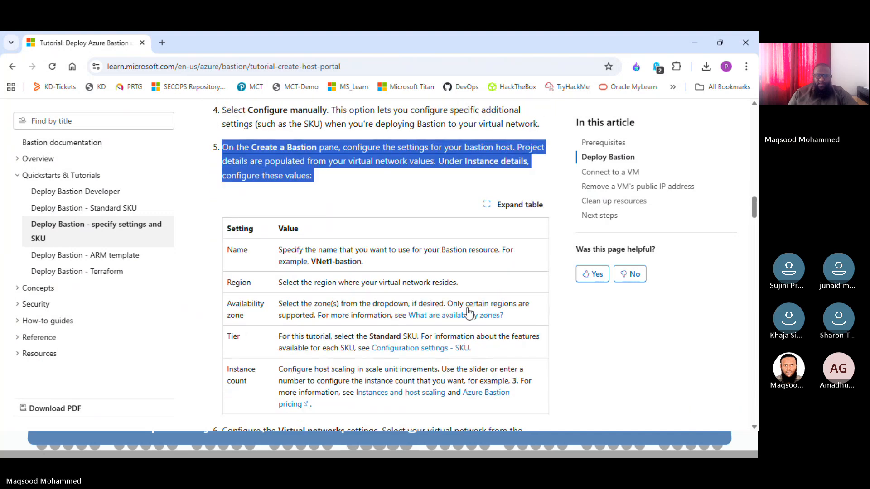
scroll(467, 308, "down", 2)
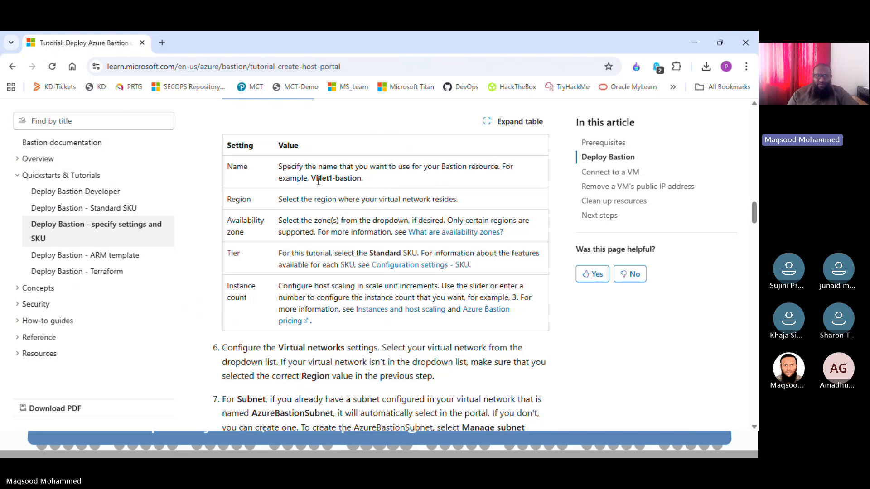
- Copy the example name VNet1-bastion from the tutorial into the new Bastion's Name field, without a leading space
left_click_drag(313, 181, 316, 179)
double_click(348, 178)
key("alt+Tab")
key("alt+Tab")
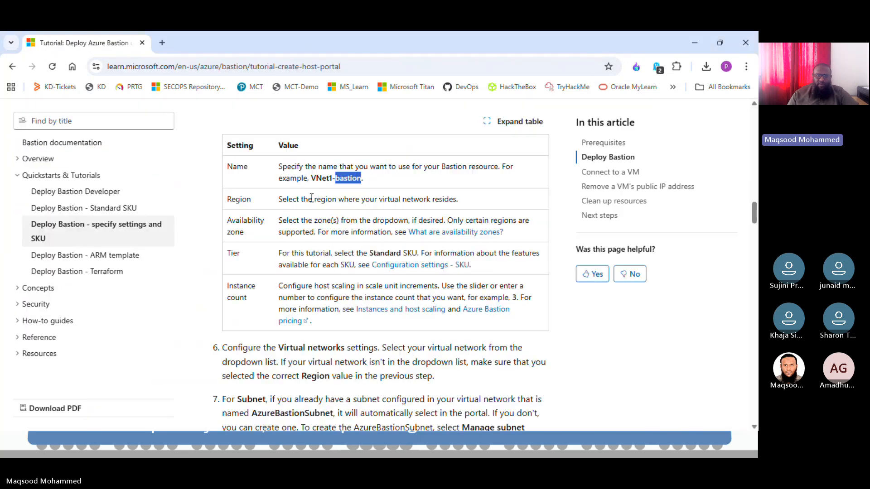
left_click_drag(312, 179, 363, 178)
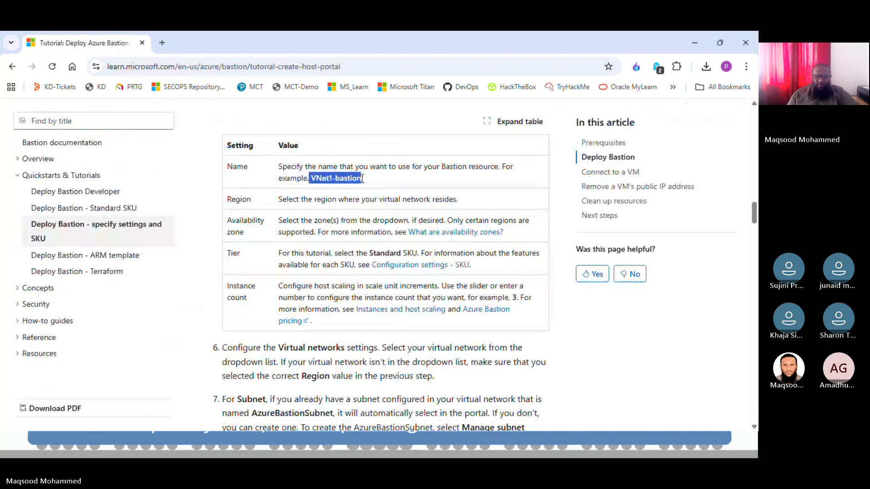
key("ctrl+c")
key("alt+Tab")
left_click(236, 226)
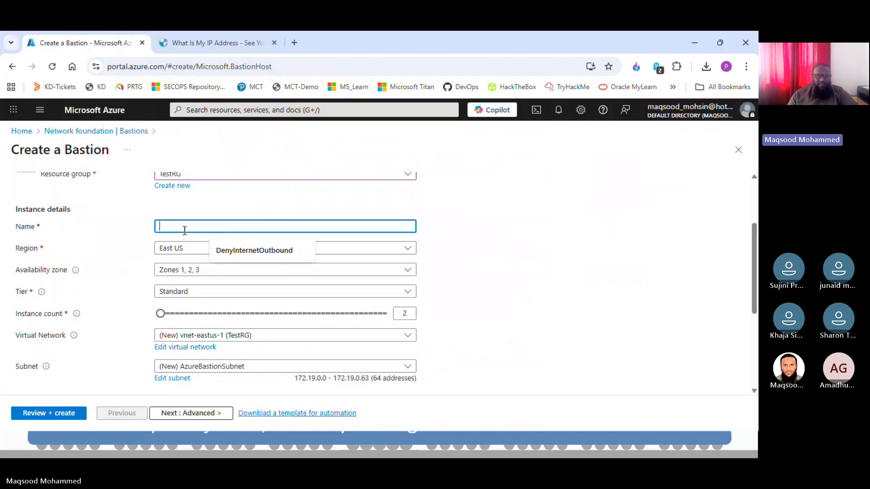
key("ctrl+v")
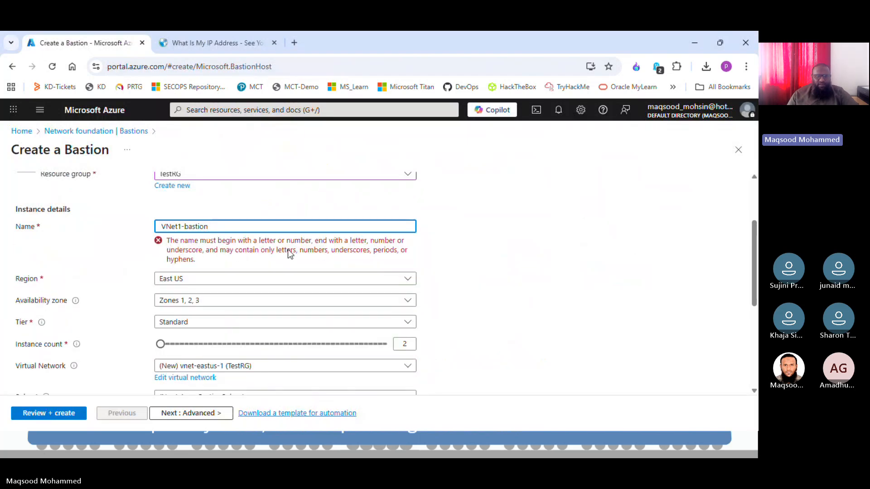
left_click(162, 225)
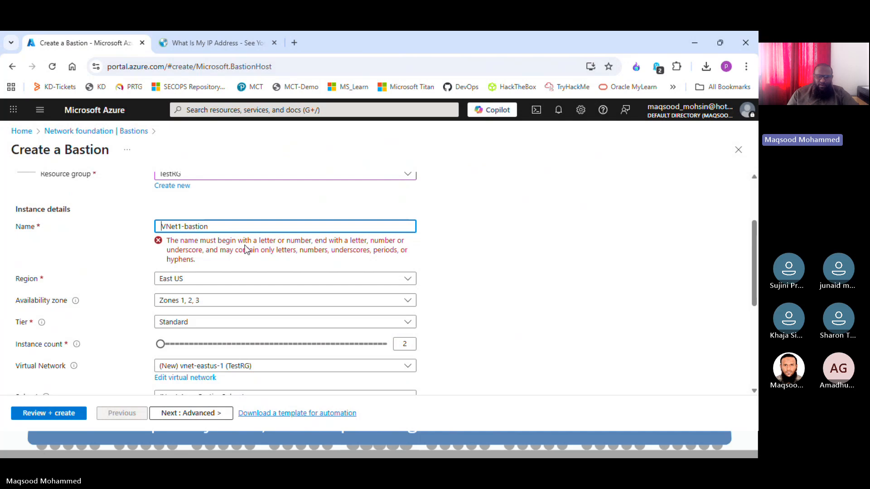
key("BackSpace")
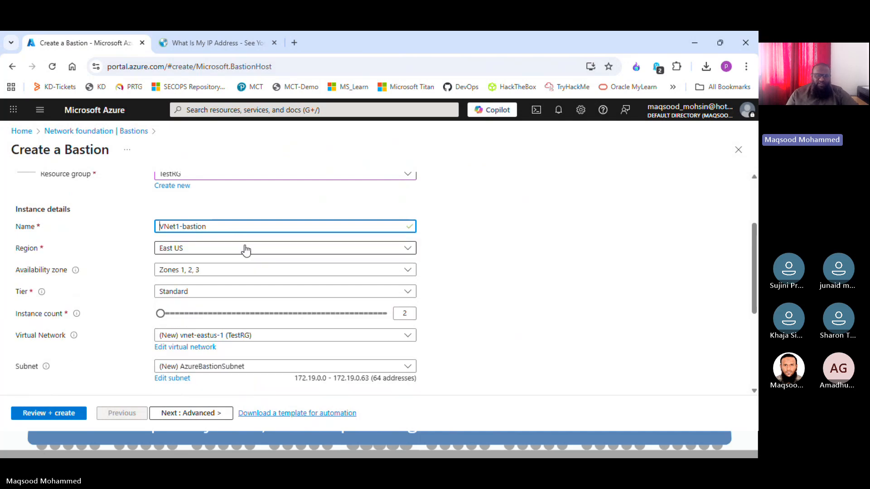
- Check the tutorial's region and availability zone guidance and review the zone options offered for the new Bastion
key("alt+Tab")
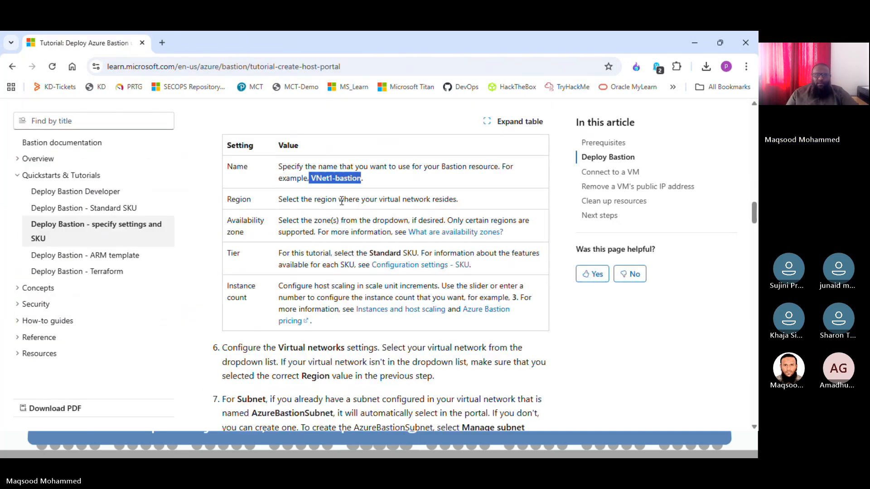
left_click_drag(282, 199, 419, 200)
triple_click(310, 221)
left_click(337, 246)
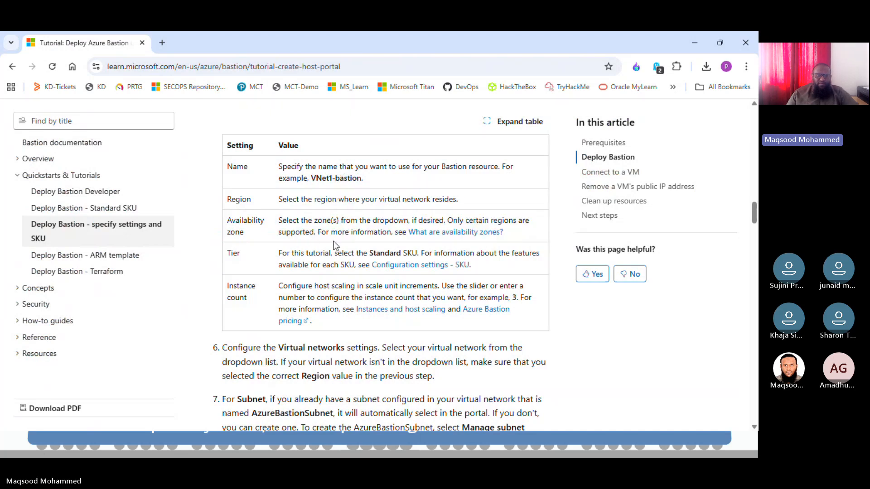
key("alt+Tab")
left_click(264, 274)
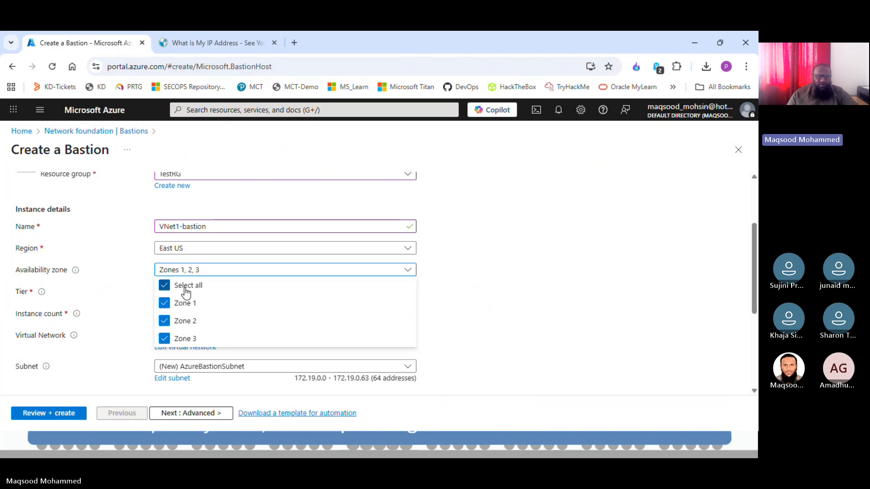
left_click(526, 270)
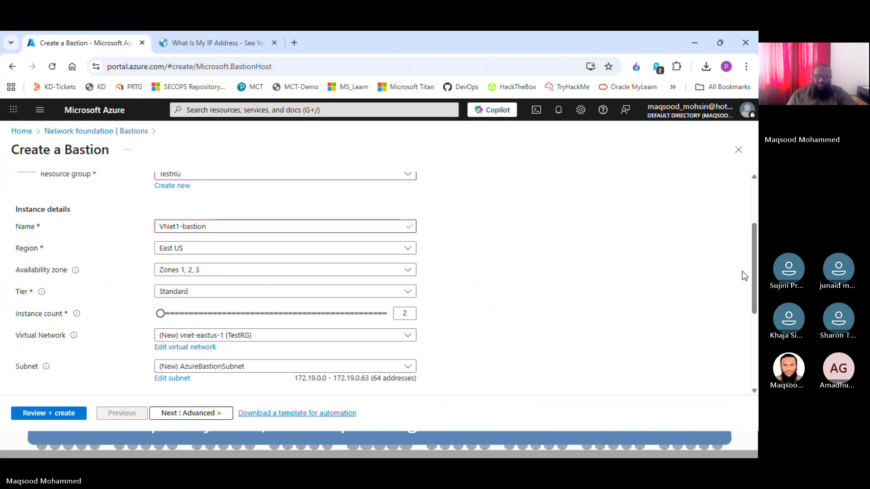
left_click_drag(752, 258, 753, 283)
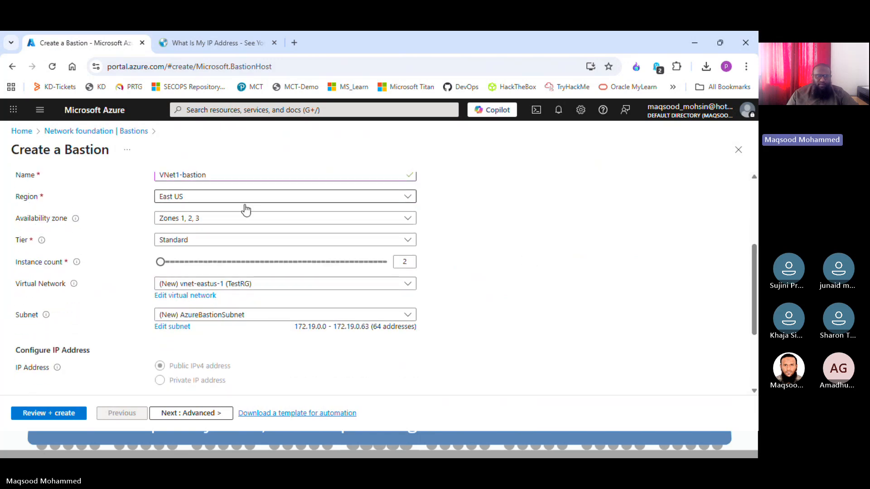
left_click(215, 218)
left_click(590, 266)
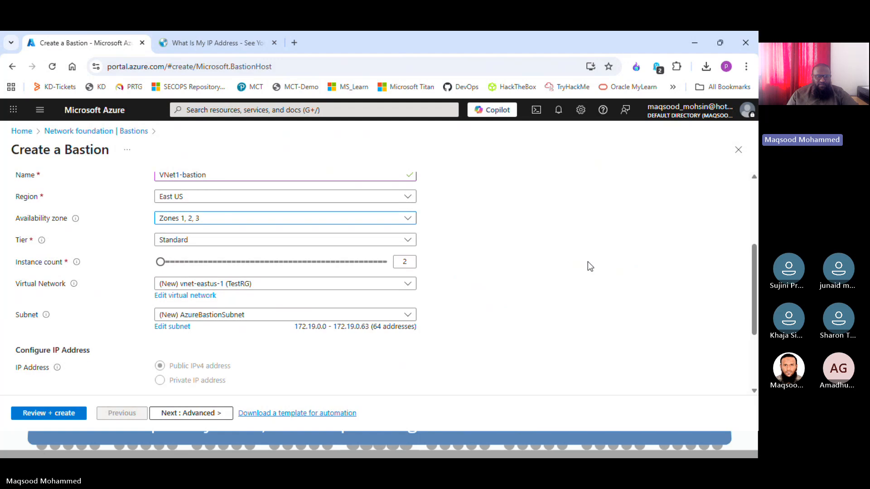
- Check the tutorial's tier guidance, set the Bastion's tier to Developer and review the other tier options
key("alt+Tab")
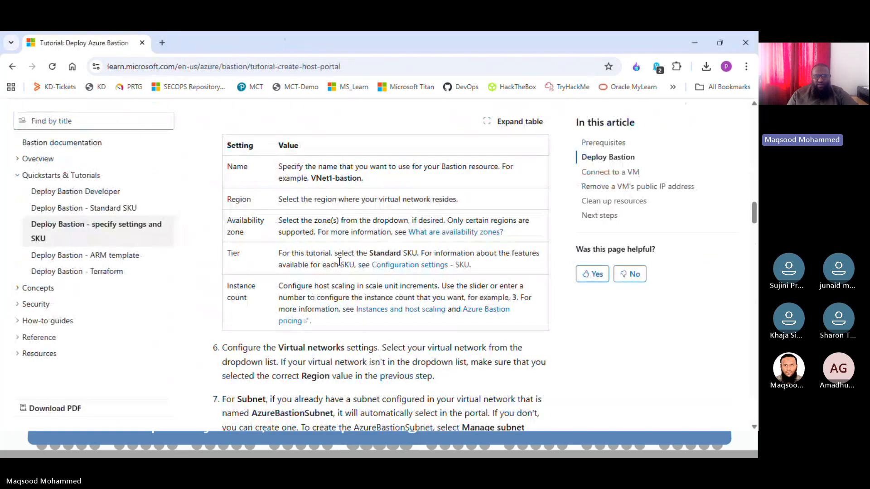
left_click_drag(292, 254, 334, 254)
key("alt+Tab")
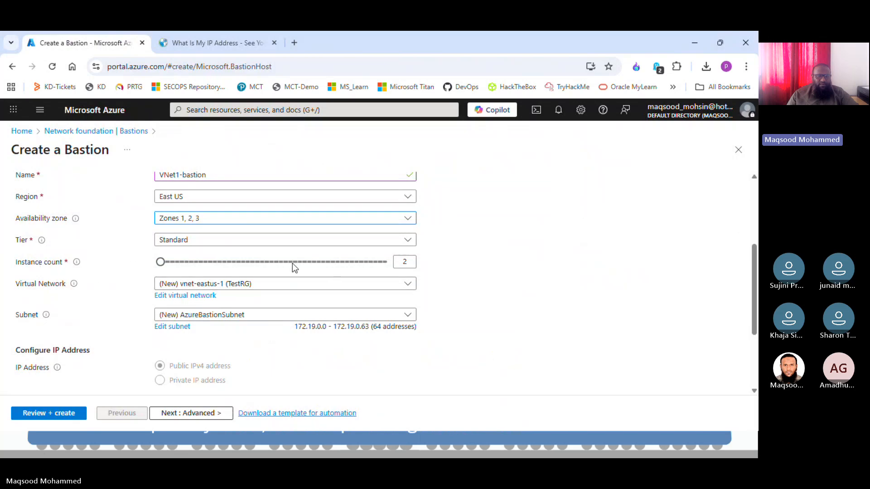
left_click(410, 245)
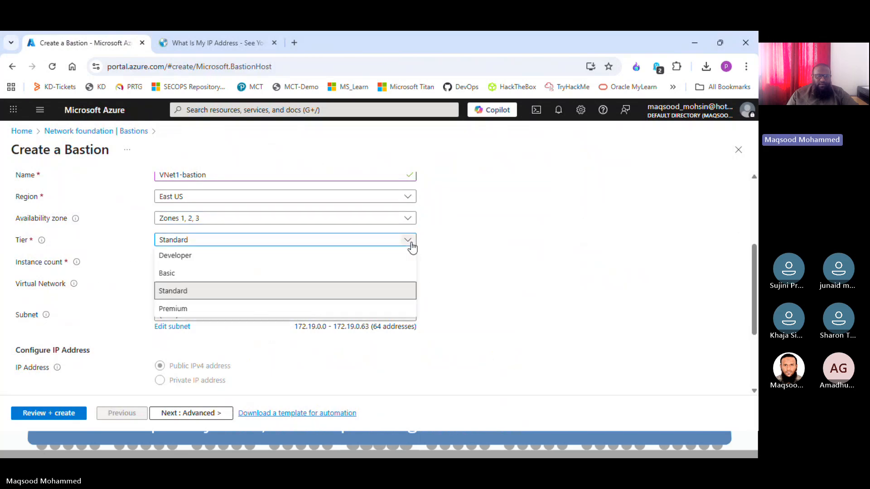
left_click(179, 257)
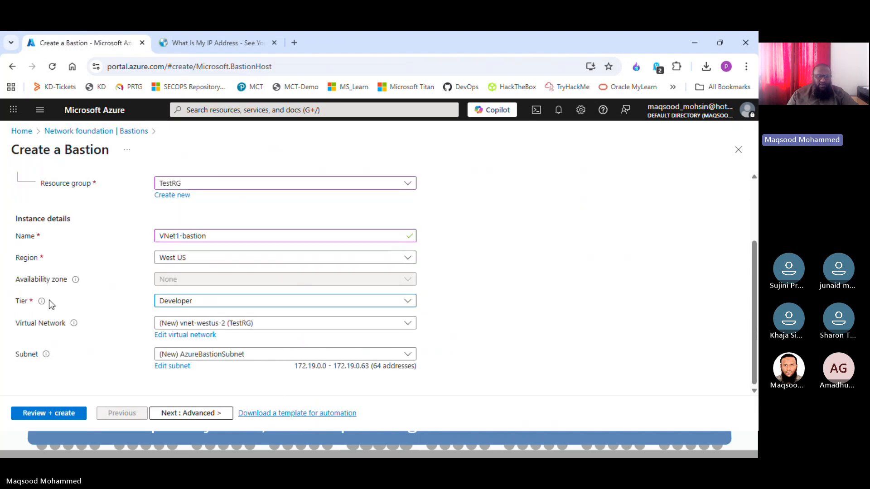
mouse_move(41, 304)
left_click(218, 304)
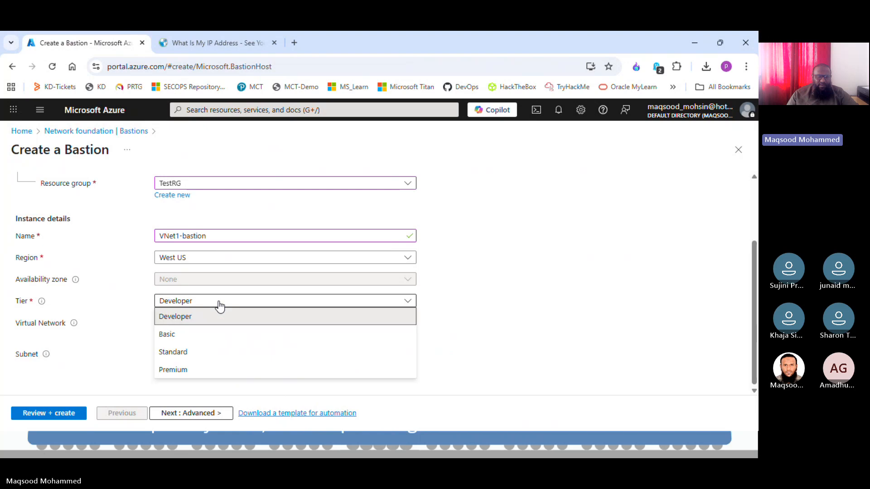
left_click(458, 311)
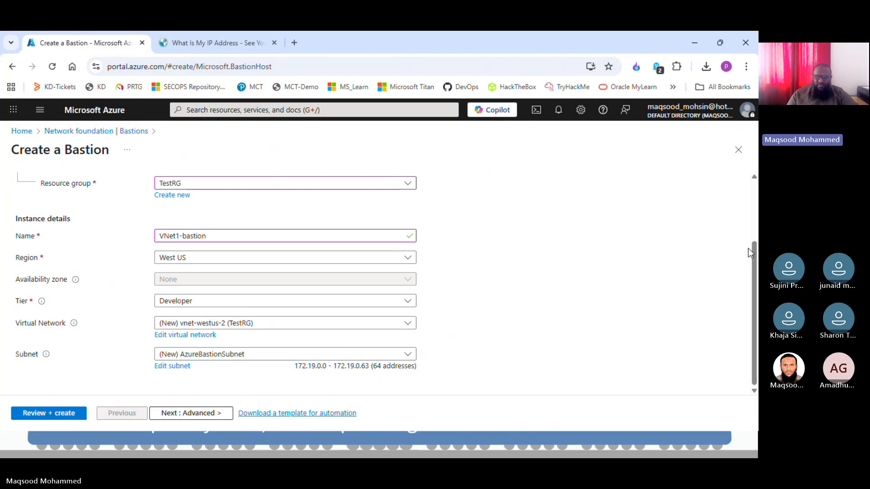
- Review the virtual networks available for the new Bastion
left_click(409, 324)
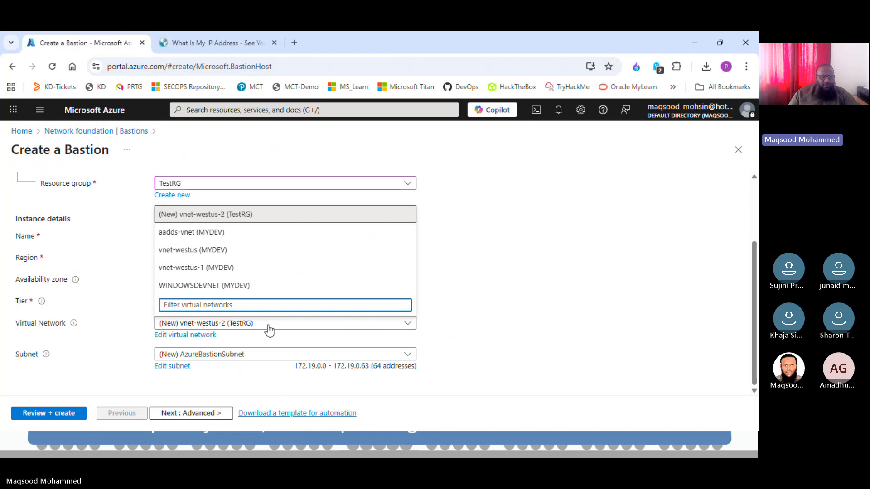
left_click(186, 329)
left_click(186, 323)
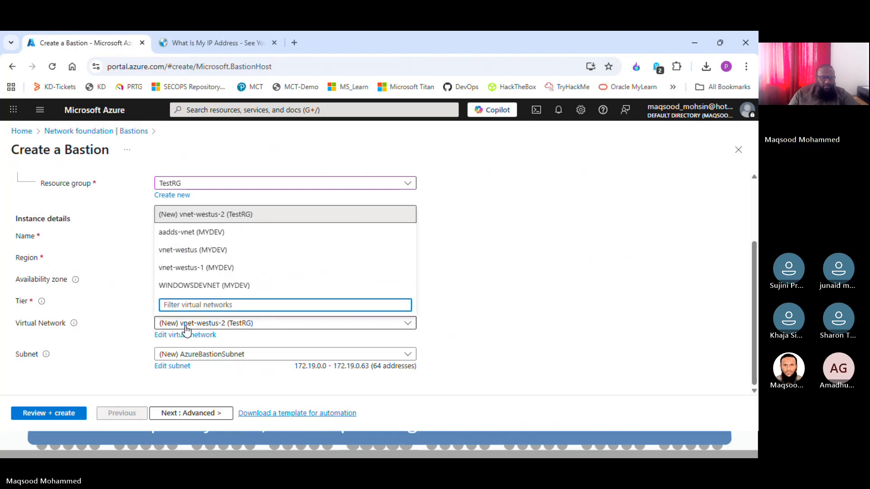
left_click(187, 329)
left_click(186, 329)
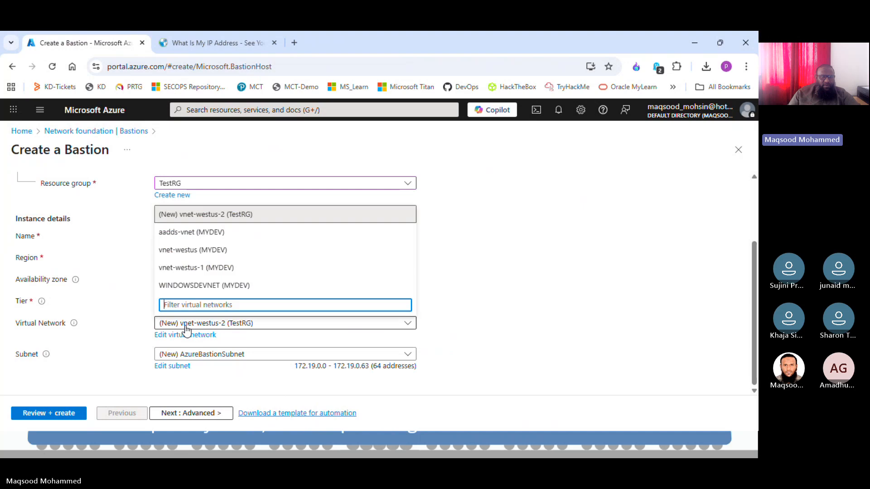
- Open the Azure portal in a new browser tab and sign in with the existing account
left_click(294, 43)
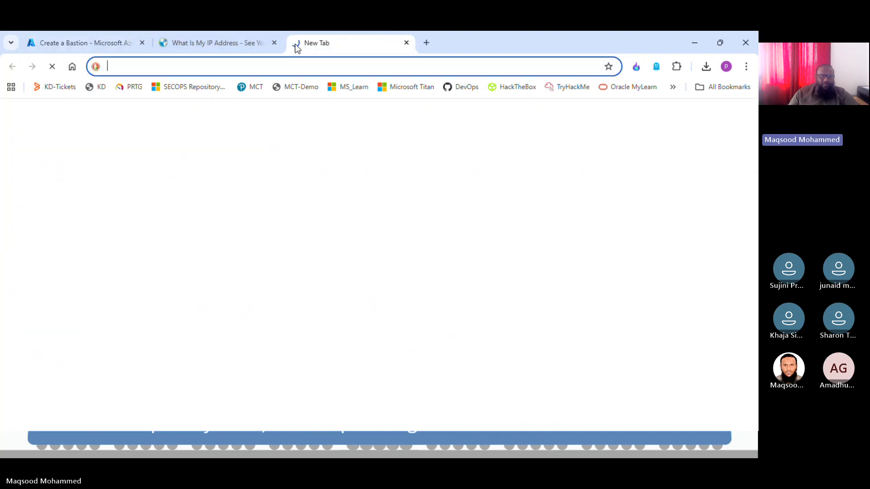
type("azure")
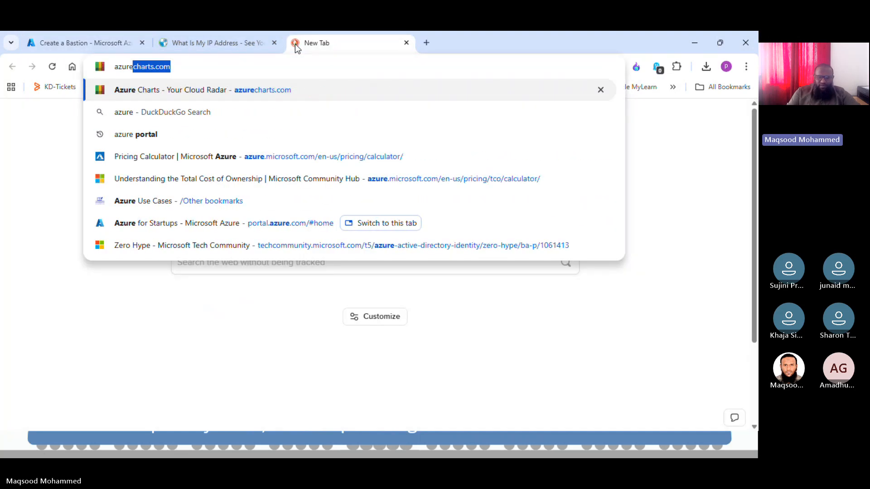
type(" port")
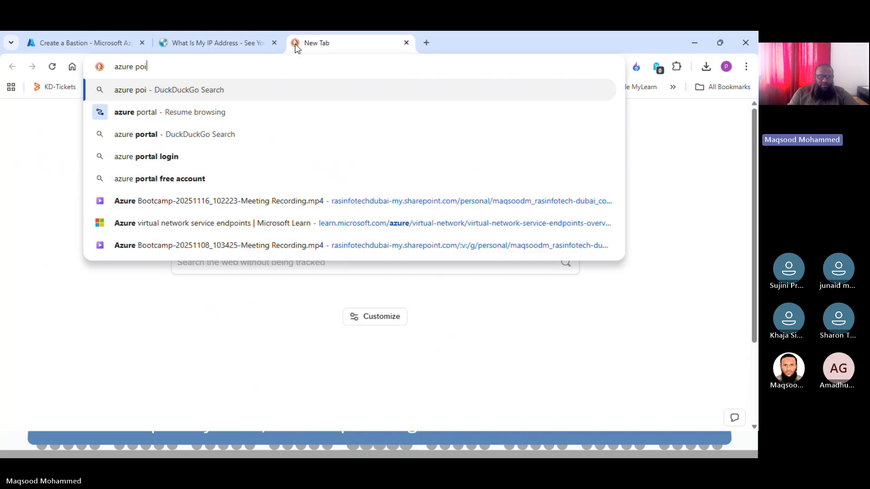
key("Return")
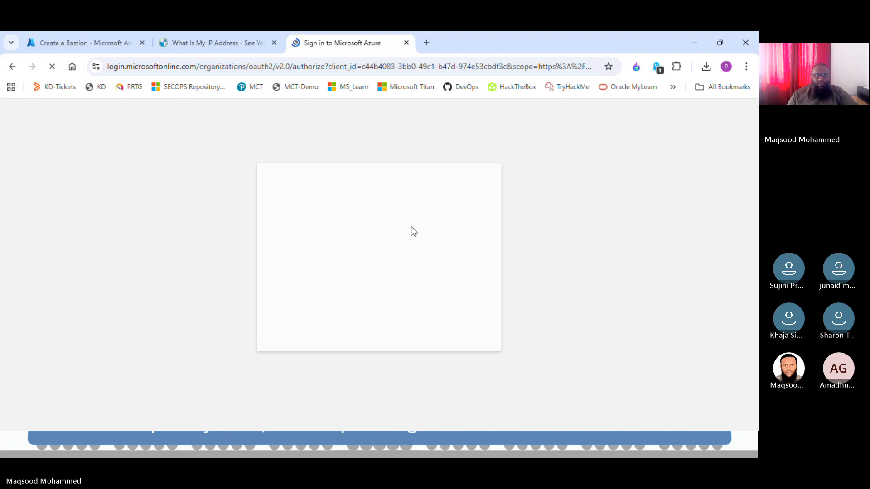
left_click(344, 208)
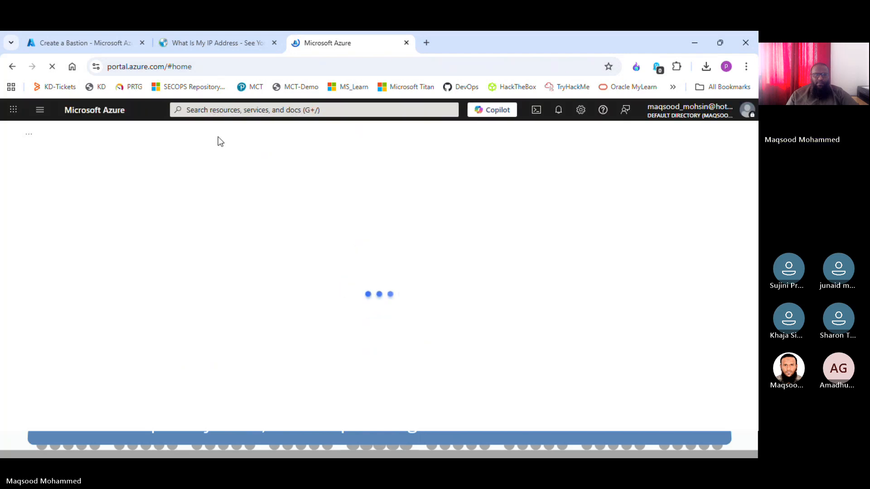
- Open the list of virtual networks and copy the name vnet-eastus of the network in TestRG
left_click(216, 111)
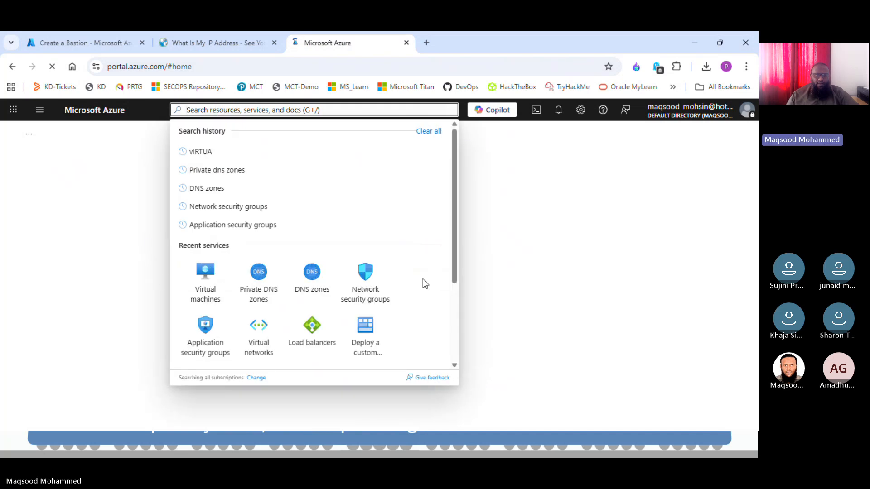
left_click(263, 336)
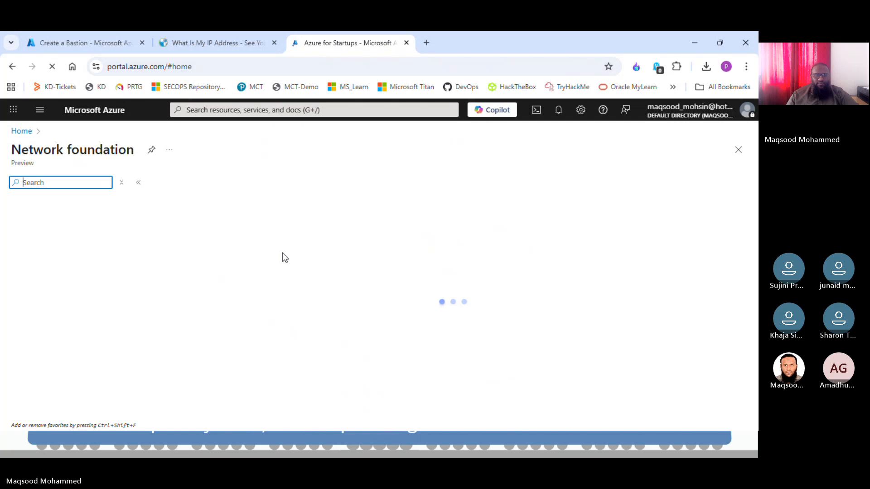
left_click(745, 136)
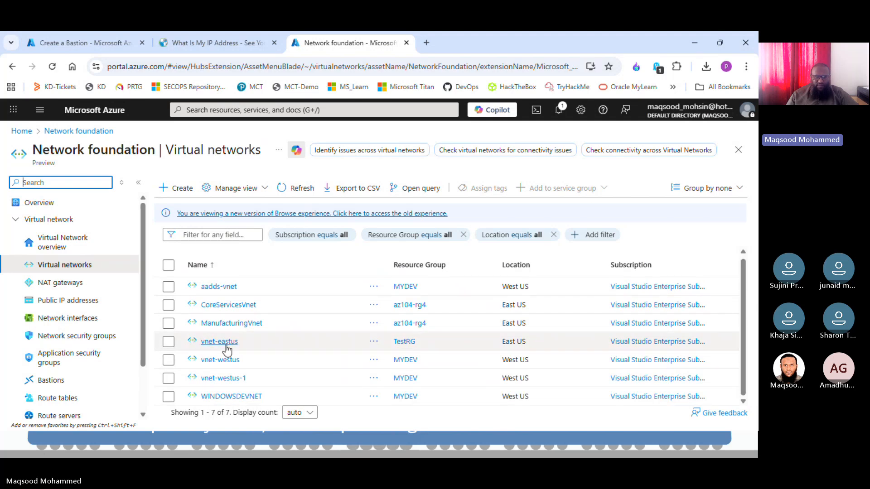
left_click_drag(240, 342, 202, 347)
key("ctrl+c")
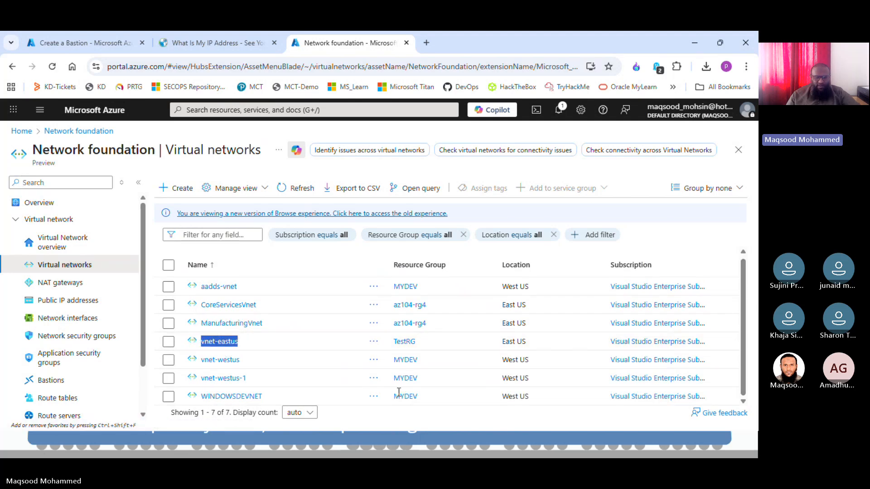
- Search the Create a Bastion form's virtual networks for vnet-eastus and return to the tutorial's settings table
left_click(77, 42)
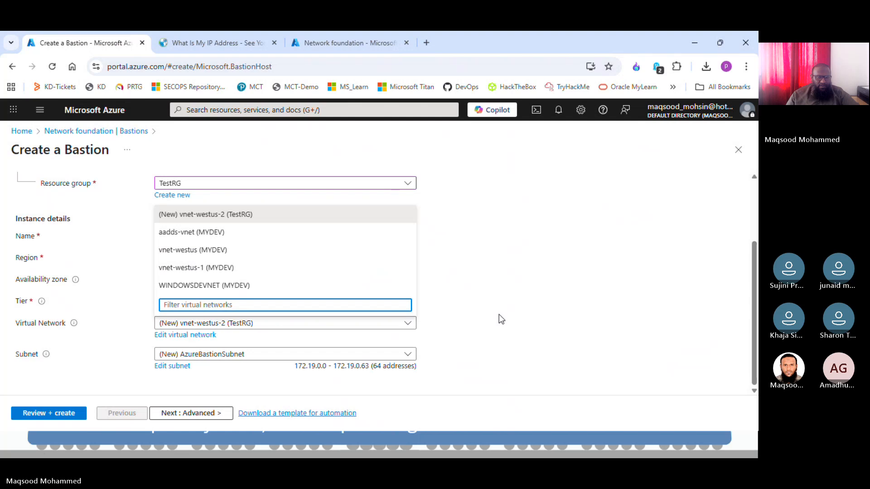
left_click(498, 317)
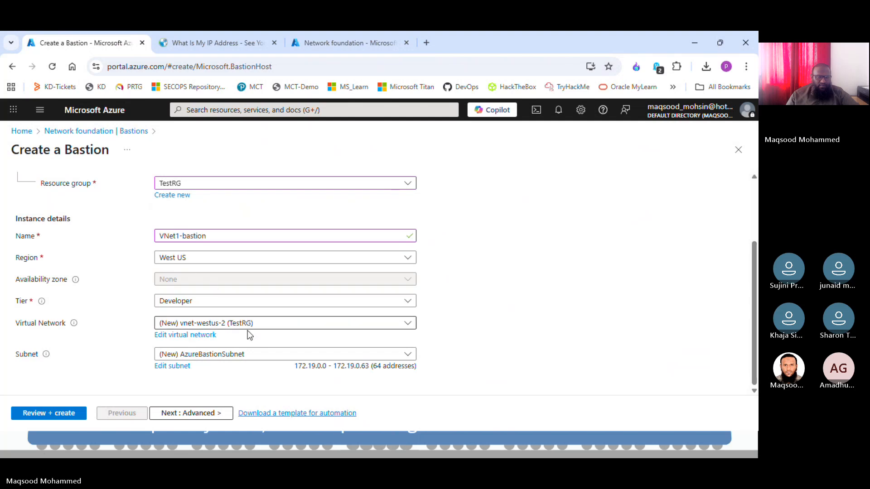
left_click(276, 323)
key("ctrl+v")
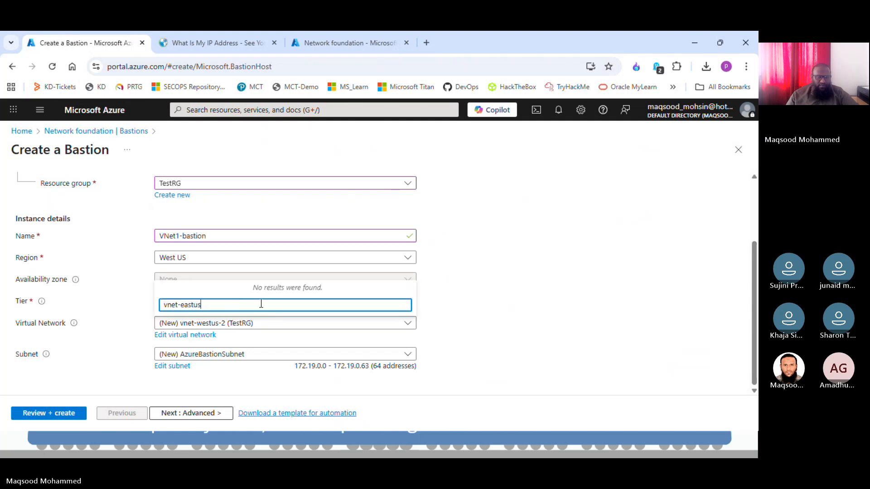
left_click(282, 322)
left_click(278, 327)
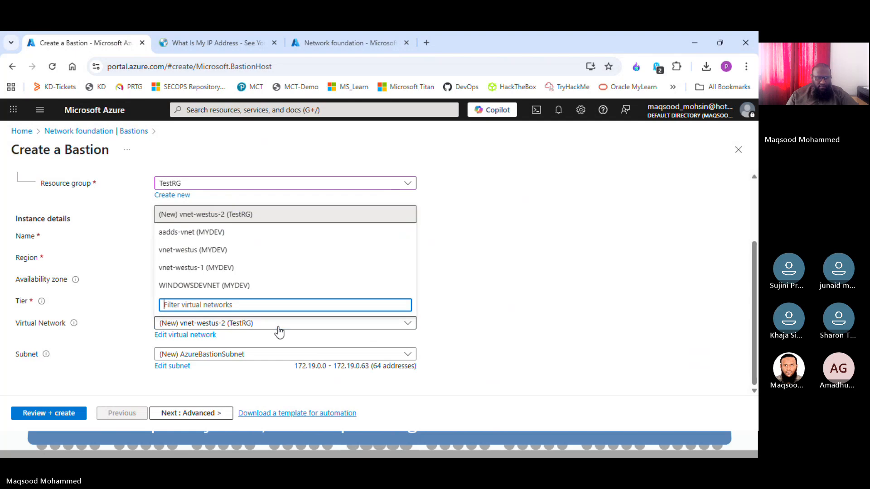
left_click(279, 332)
key("alt+Tab")
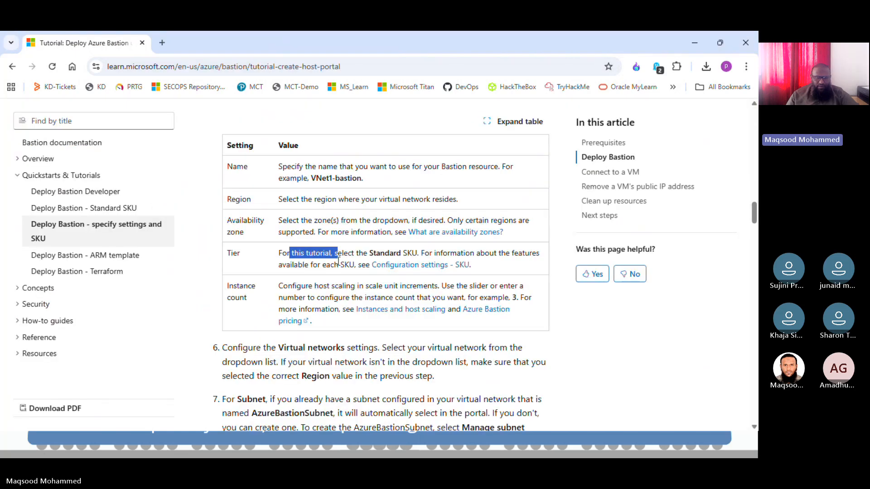
- Compare the existing virtual networks in the Azure portal with those offered in the Create a Bastion form
key("alt+Tab")
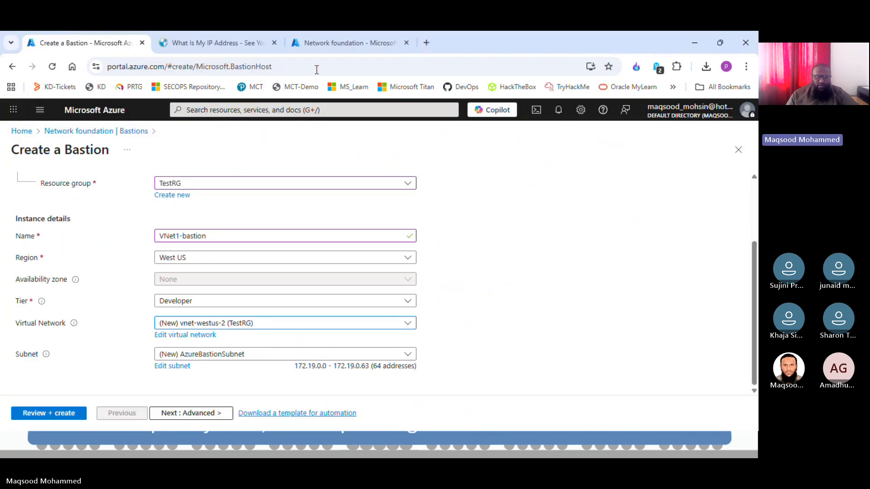
left_click(354, 52)
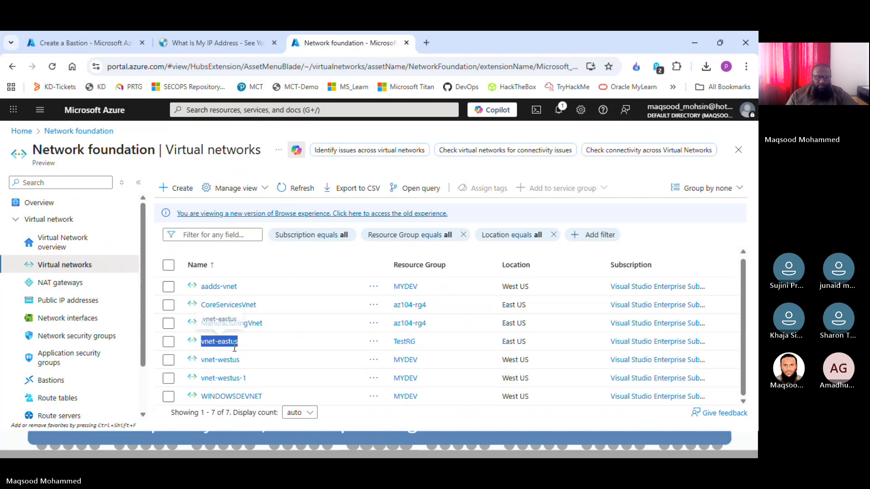
left_click(113, 43)
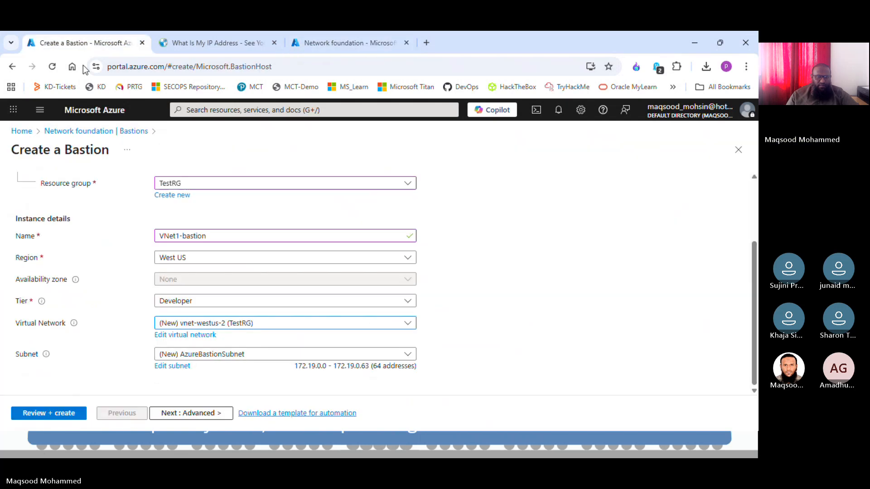
left_click(408, 323)
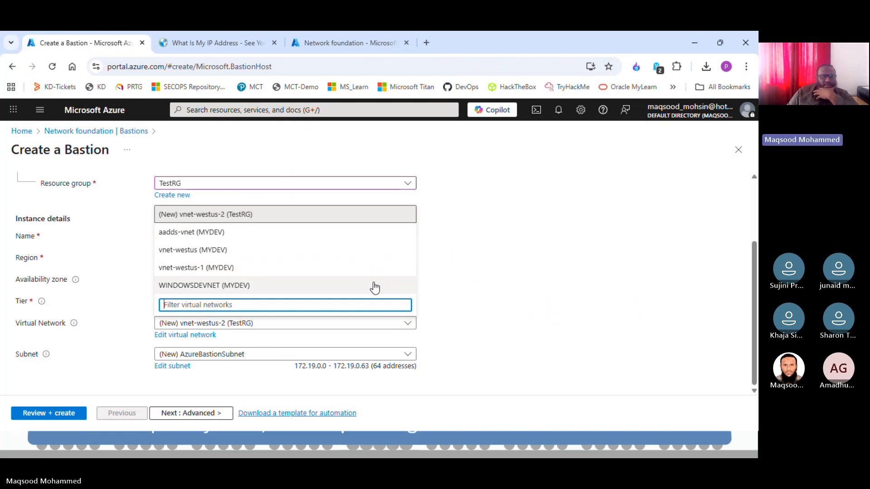
left_click(318, 324)
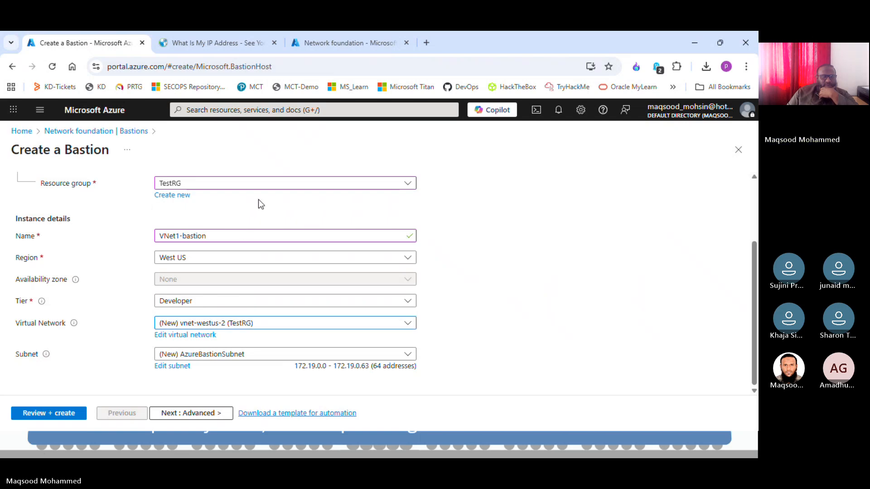
- Browse the Bastion form's region choices and copy the location East US of the vnet-eastus network from the virtual networks list
mouse_move(754, 259)
left_mouse_down()
mouse_move(755, 231)
mouse_move(755, 258)
left_mouse_up()
left_click(327, 202)
left_click(328, 204)
left_click(257, 251)
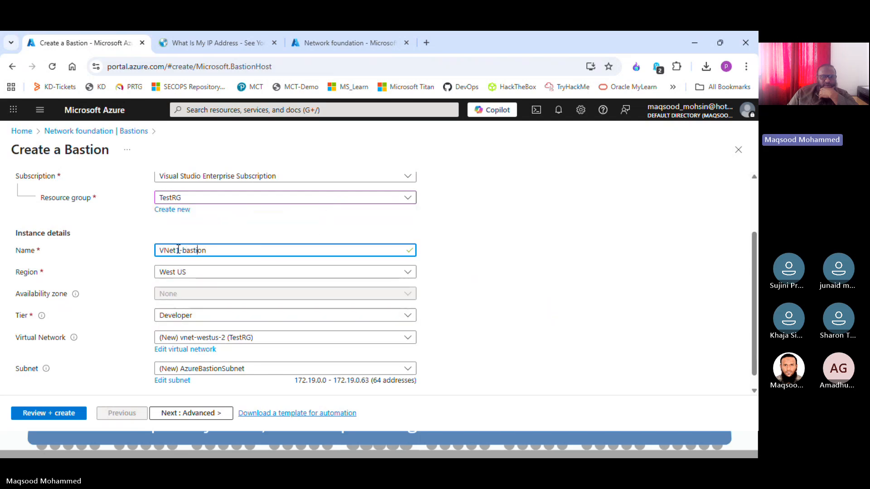
left_click(243, 275)
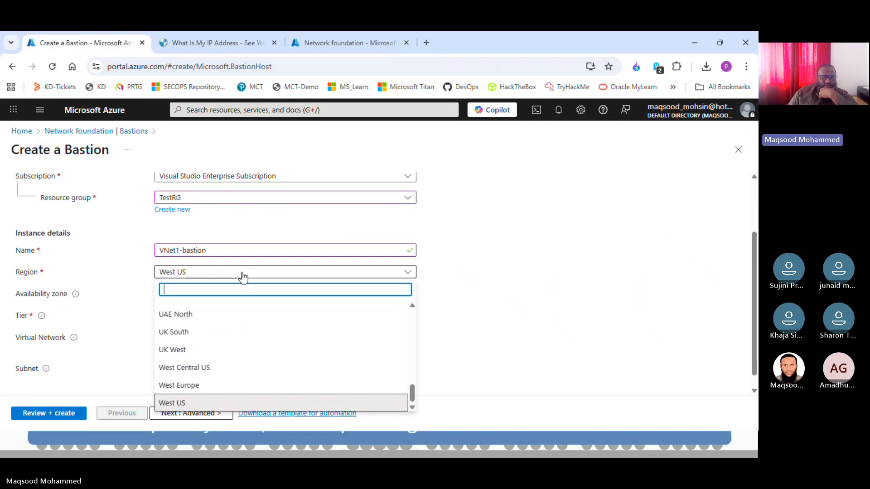
left_click_drag(415, 389, 399, 308)
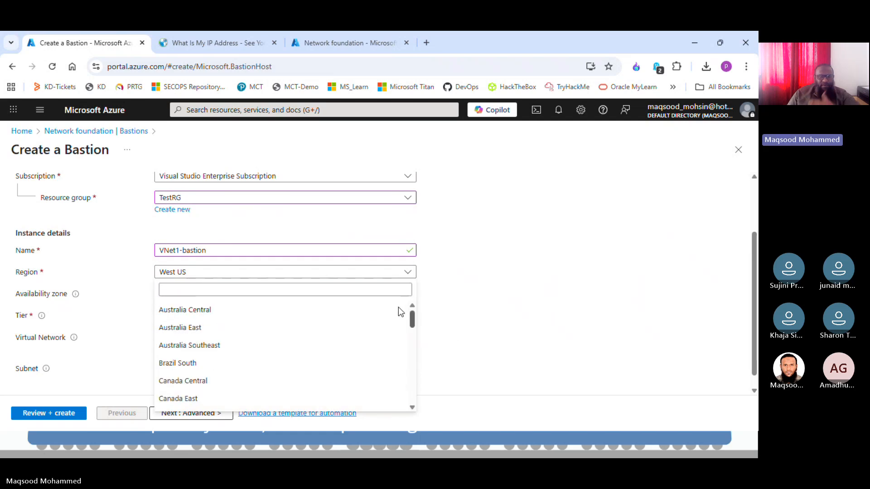
left_click(349, 43)
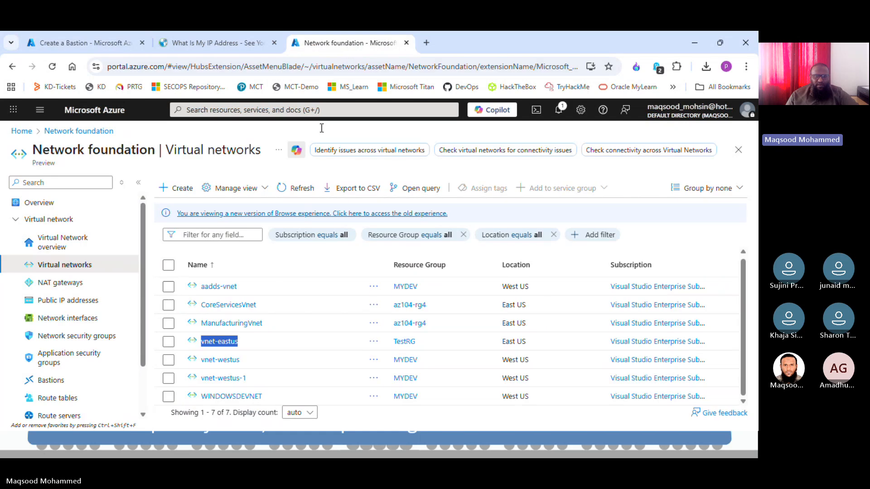
left_click_drag(526, 344, 501, 344)
key("ctrl+c")
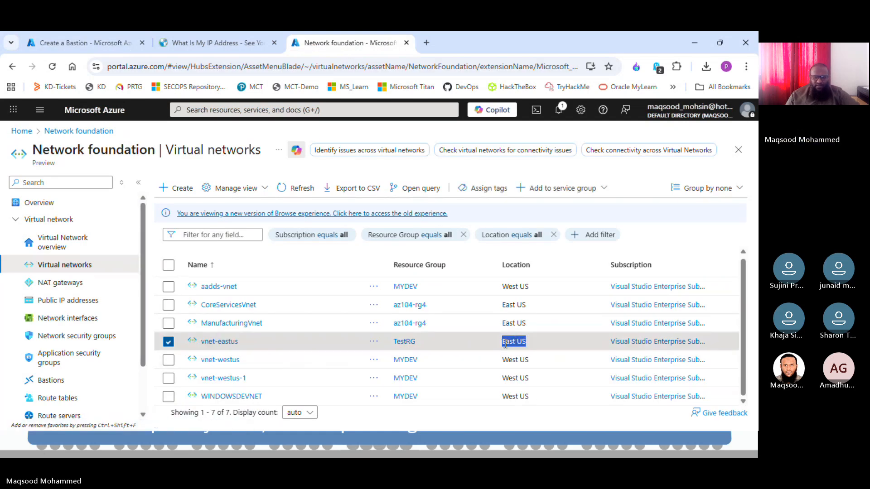
- Set the Bastion's region to East US 2 and choose the new virtual network vnet-eastus2 in TestRG
left_click(107, 45)
left_click(194, 288)
key("ctrl+v")
left_click(228, 308)
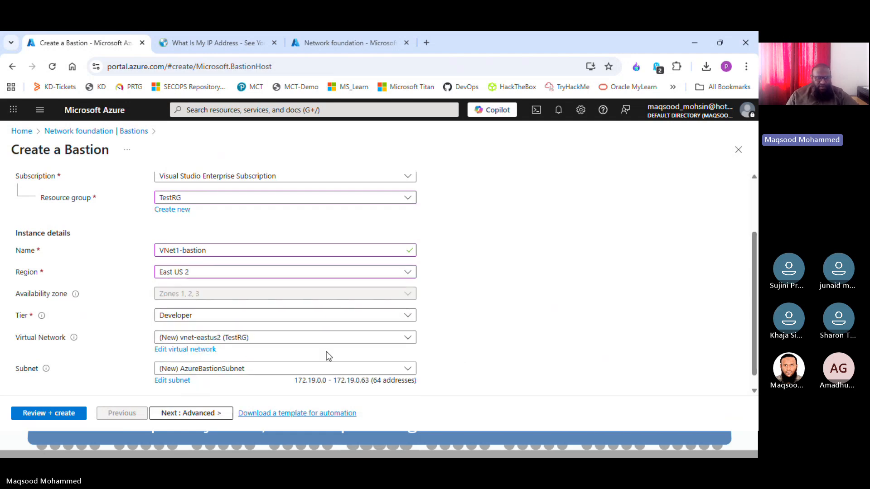
left_click(405, 337)
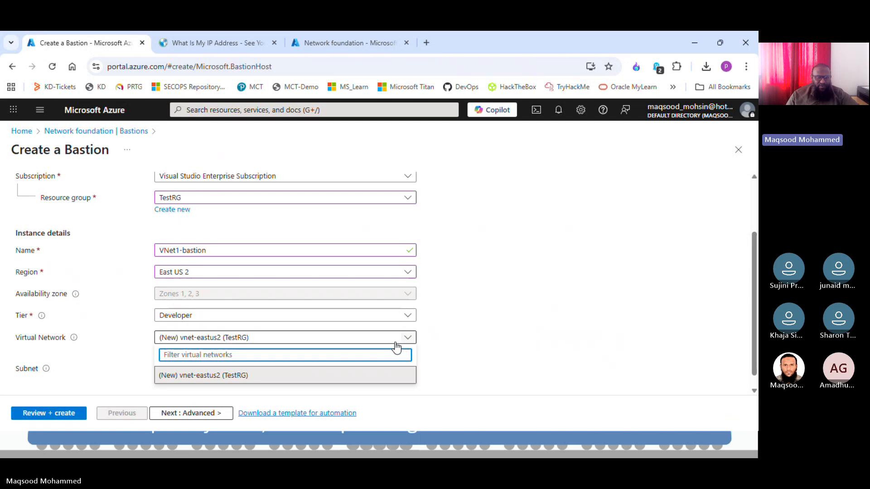
left_click(233, 378)
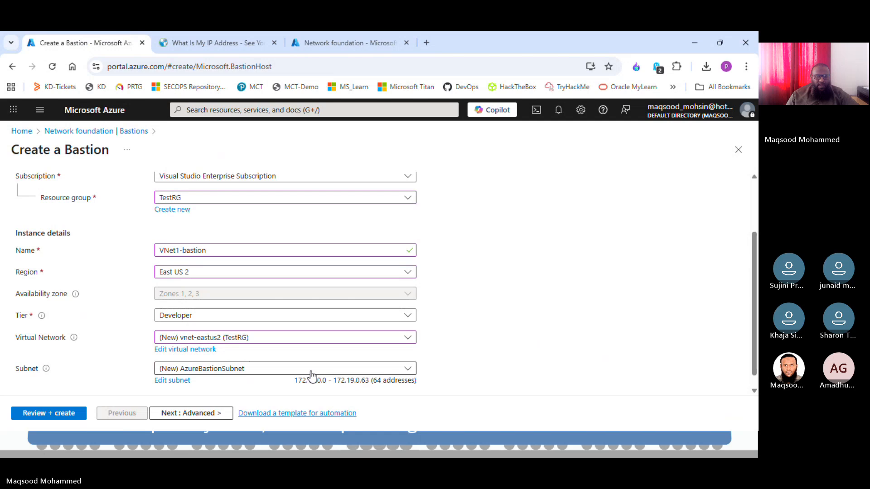
scroll(311, 375, "down", 1)
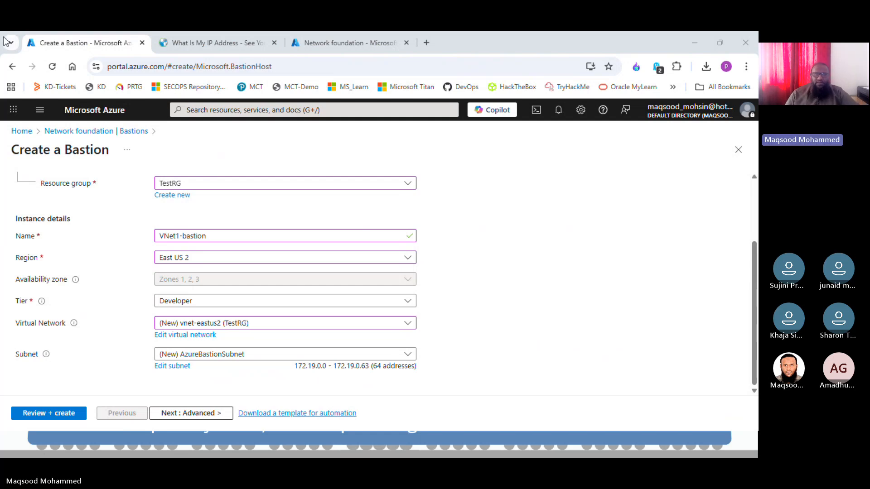
- Recheck the virtual networks list and read the tutorial's instructions on virtual network selection and the AzureBastionSubnet name
left_click(347, 43)
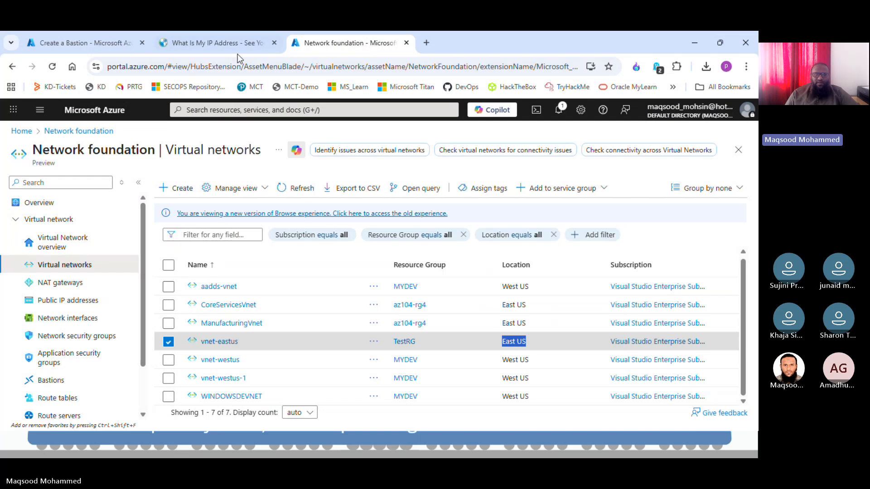
left_click(104, 45)
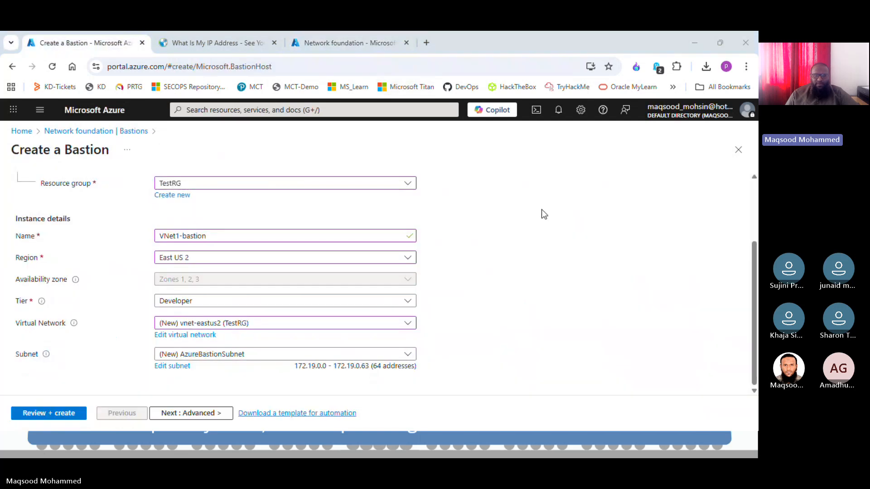
key("alt+Tab")
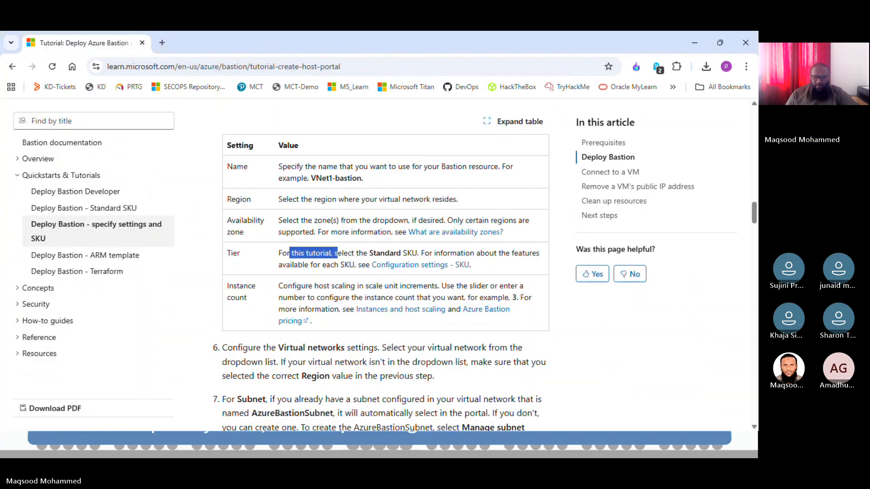
left_click(251, 288)
scroll(426, 250, "down", 3)
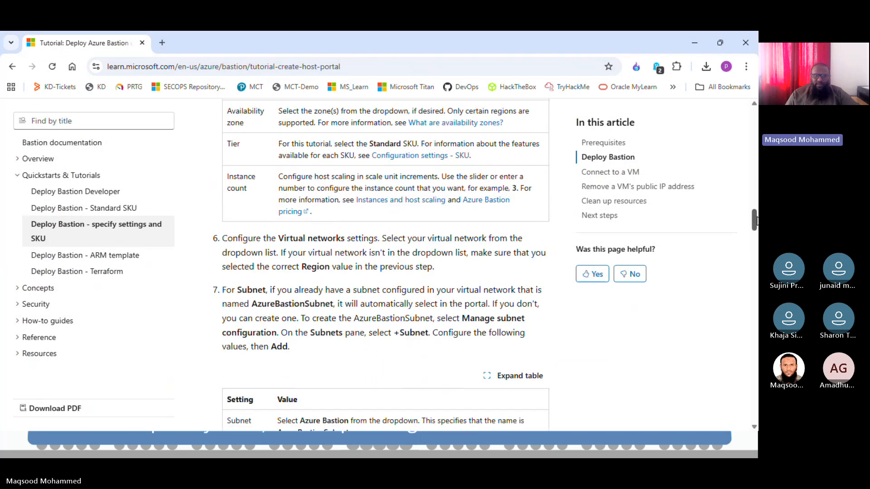
triple_click(371, 235)
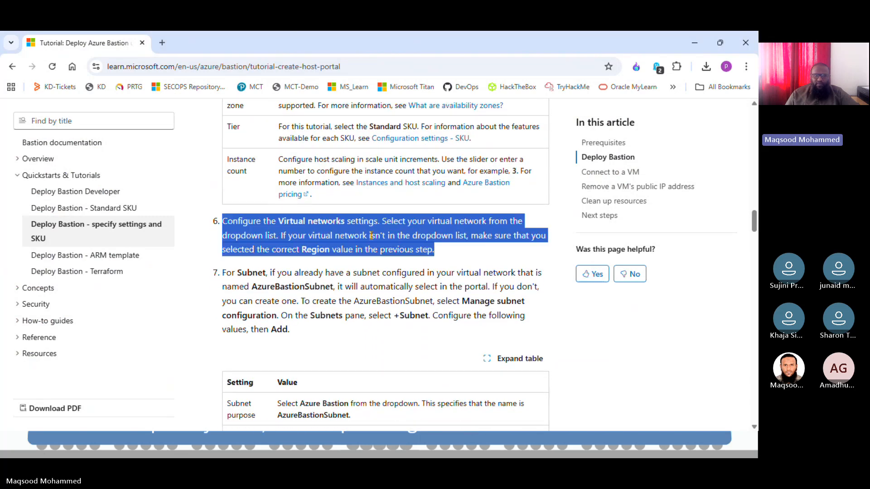
triple_click(290, 290)
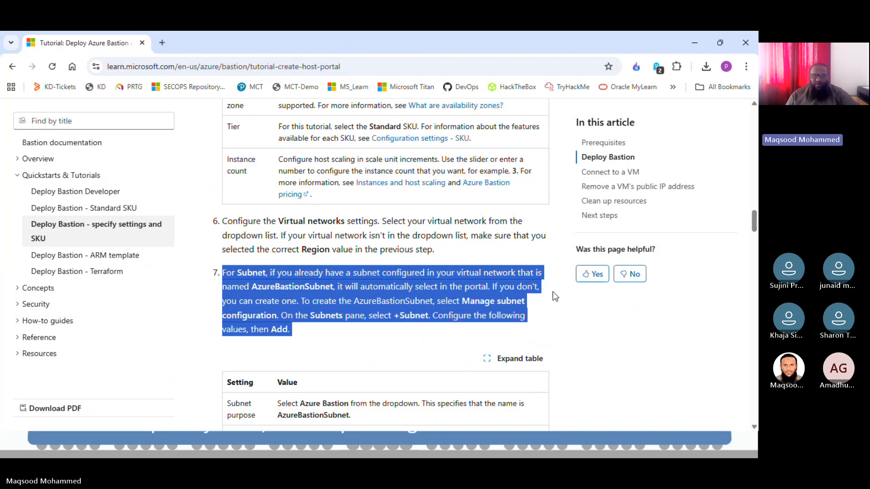
left_click(268, 297)
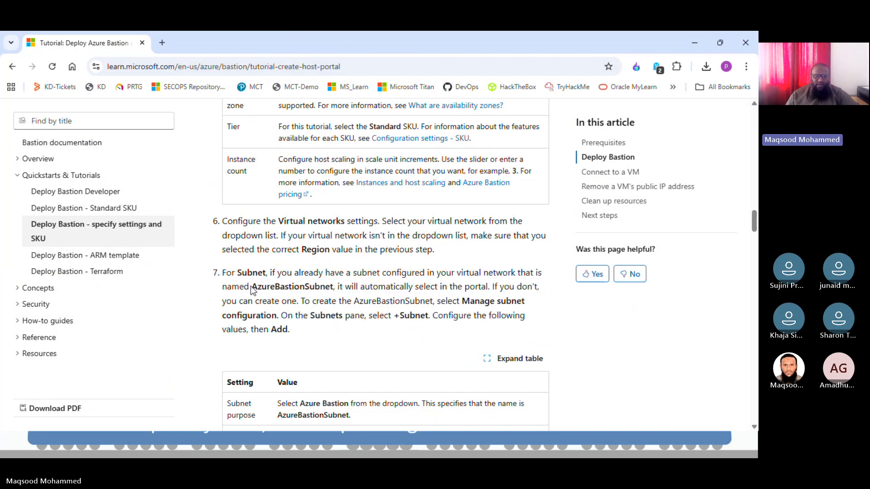
left_click_drag(254, 286, 330, 286)
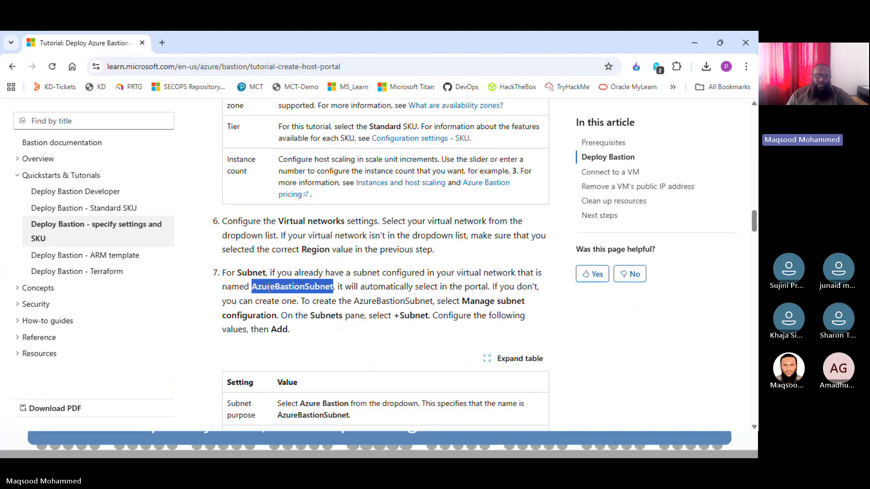
left_click(254, 285)
left_click_drag(253, 285, 333, 284)
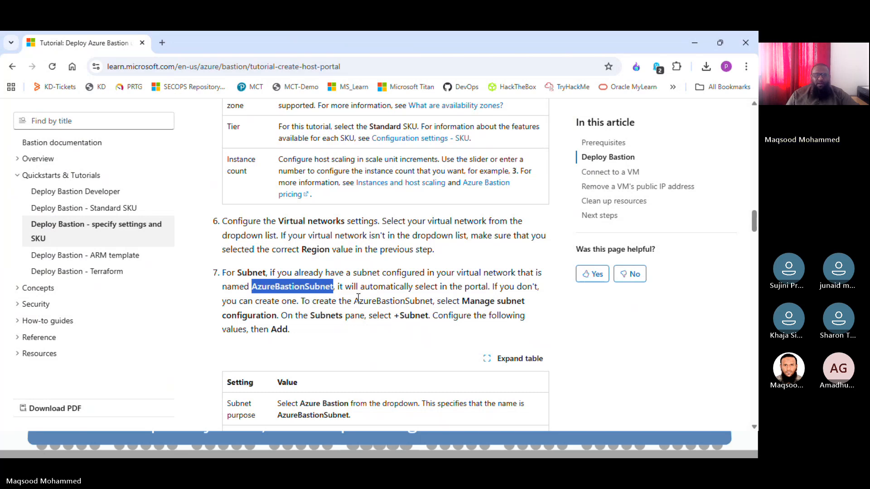
- Check the subnet in the Bastion form against the tutorial and read its instructions and settings for creating AzureBastionSubnet
key("alt+Tab")
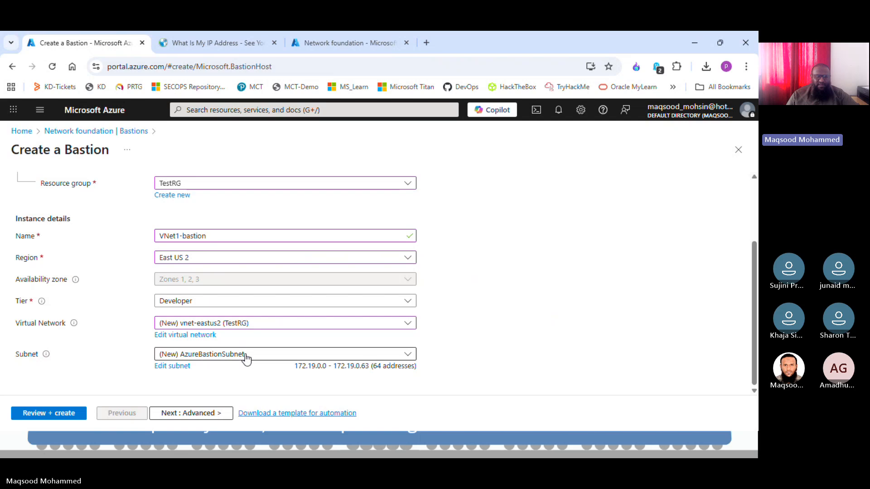
key("alt+Tab")
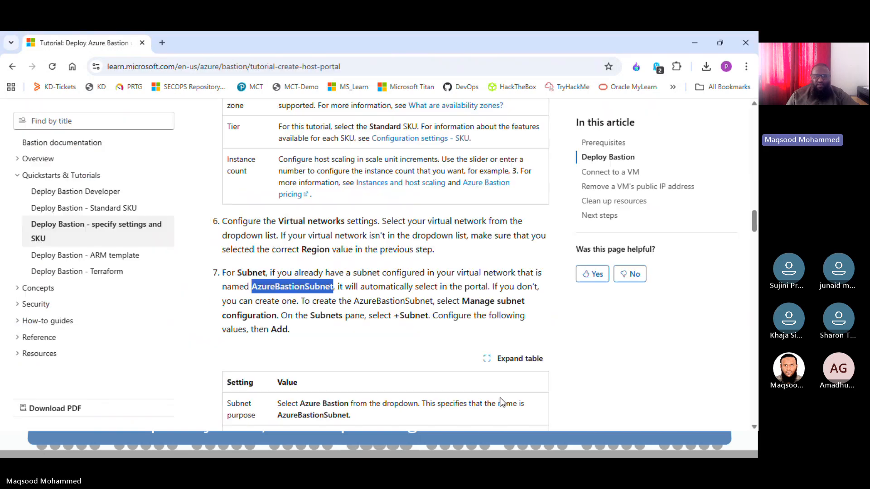
left_click_drag(365, 287, 476, 286)
left_click(476, 286)
left_click_drag(299, 301, 473, 331)
left_click(401, 342)
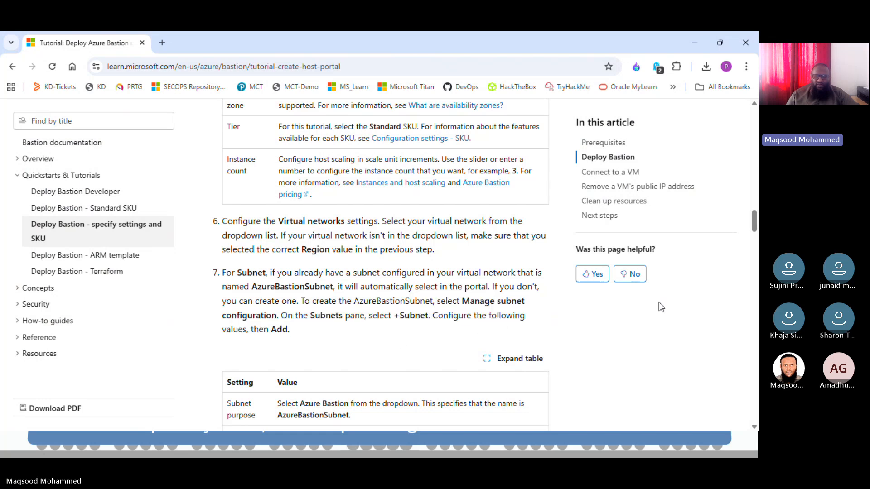
left_click_drag(754, 225, 755, 237)
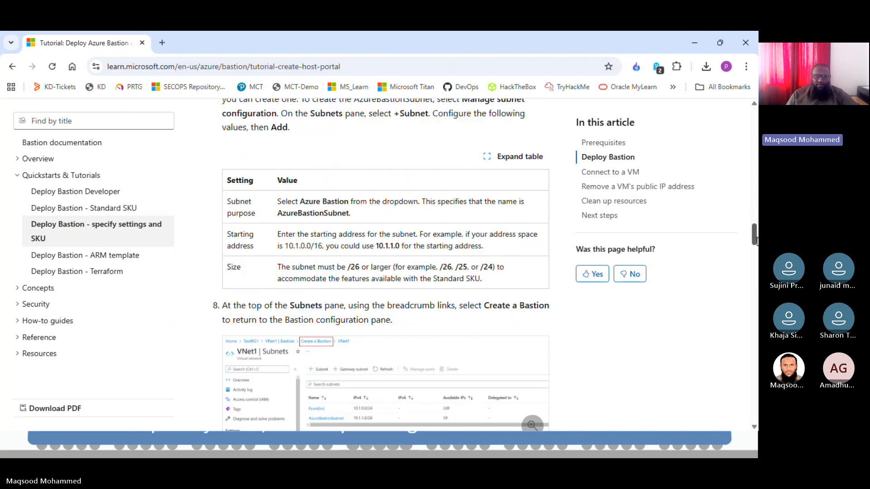
- Validate the VNet1-bastion configuration and start its deployment to TestRG
key("alt+Tab")
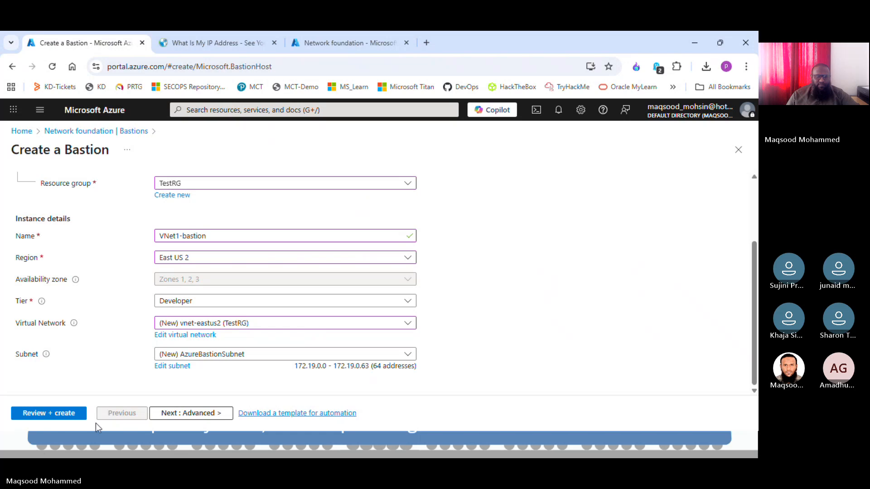
left_click(68, 419)
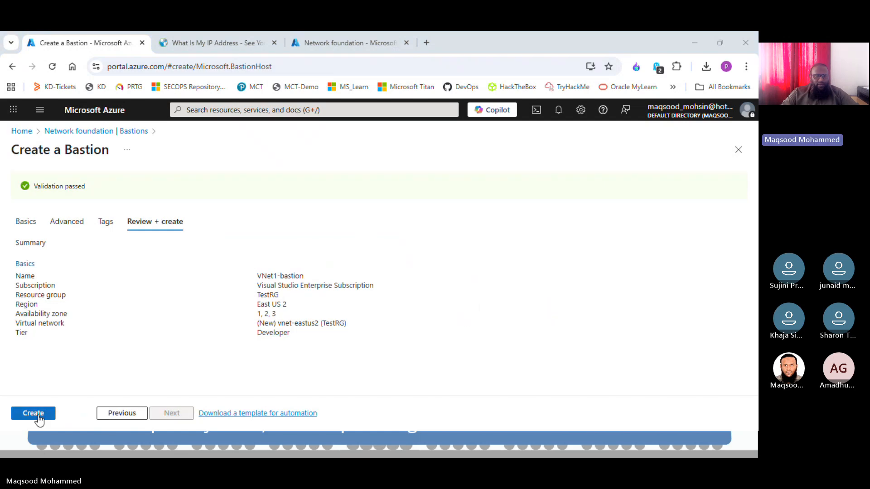
left_click(52, 411)
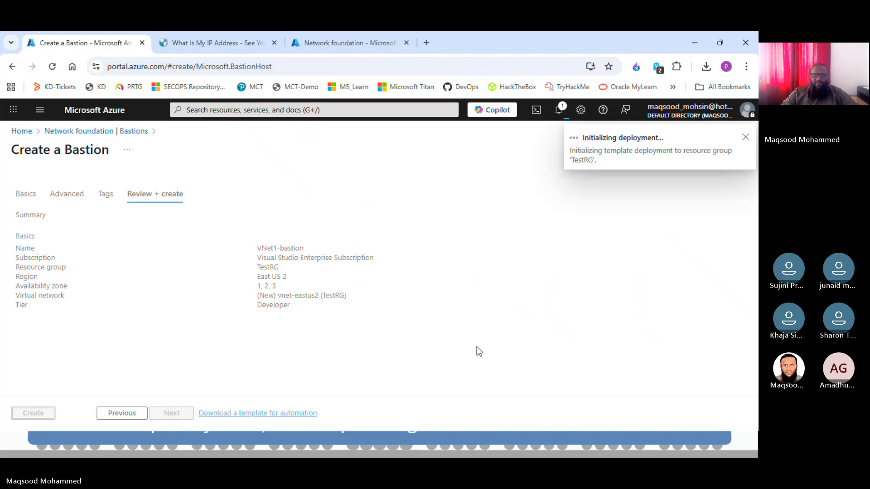
- Return to the tutorial and read the step on configuring the Bastion host's public IP address
left_click(340, 42)
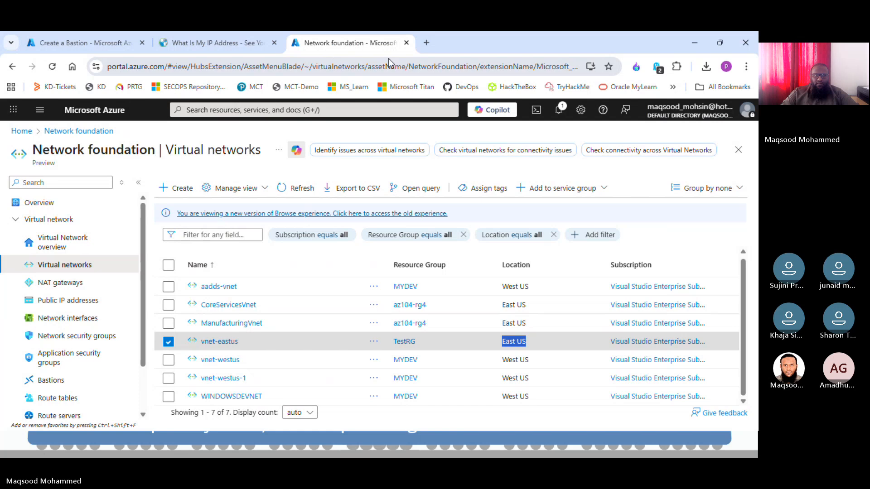
left_click(101, 43)
key("alt+Tab")
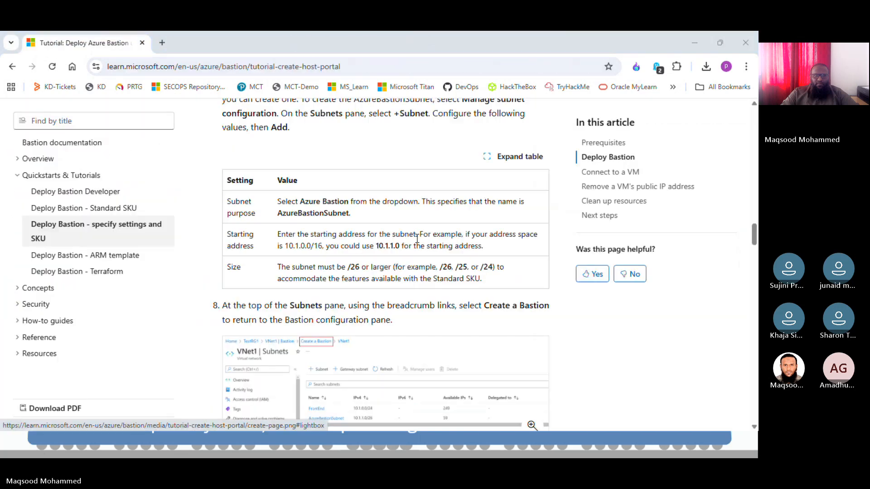
left_click_drag(755, 245, 755, 255)
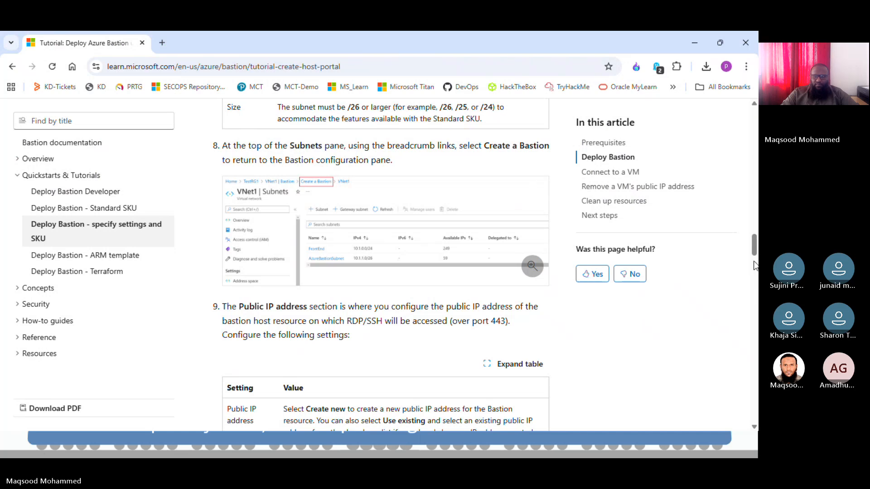
mouse_move(755, 245)
left_mouse_down()
mouse_move(755, 274)
mouse_move(755, 251)
left_mouse_up()
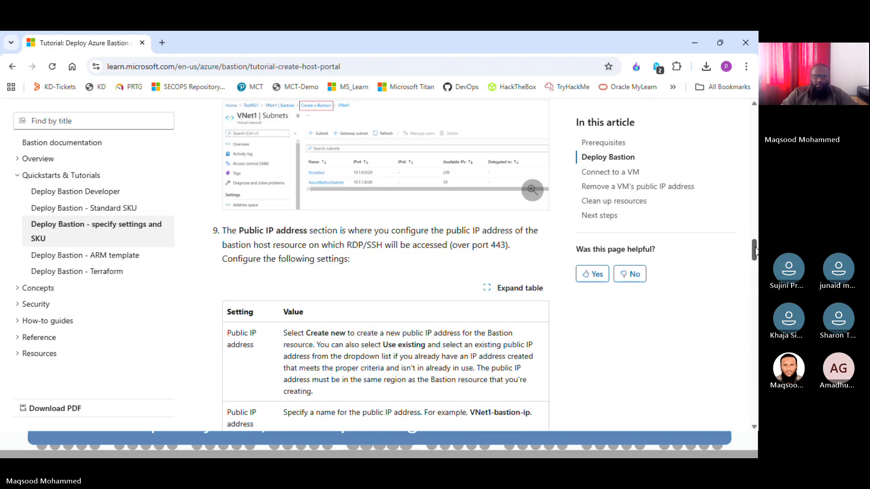
triple_click(375, 233)
left_click(480, 245)
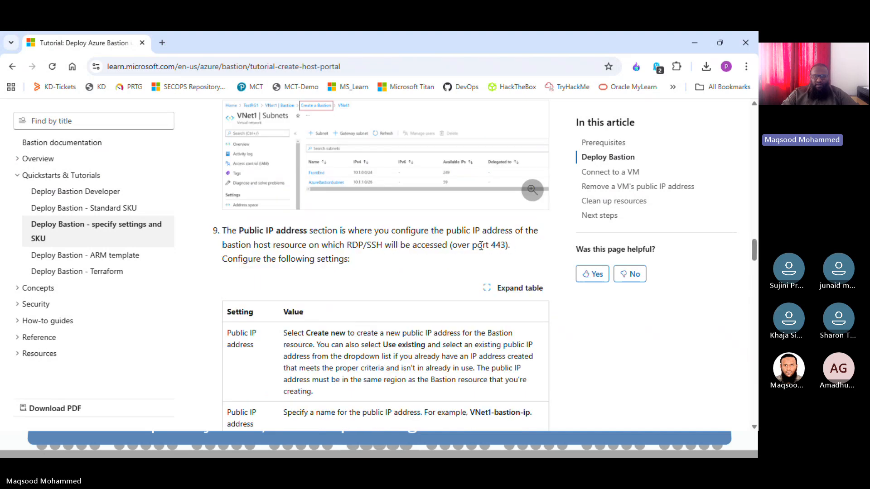
- Read the tutorial's public IP address step and its settings table, rechecking the AzureBastionSubnet settings above it
triple_click(338, 246)
mouse_move(754, 256)
left_mouse_down()
mouse_move(755, 270)
mouse_move(755, 240)
left_mouse_up()
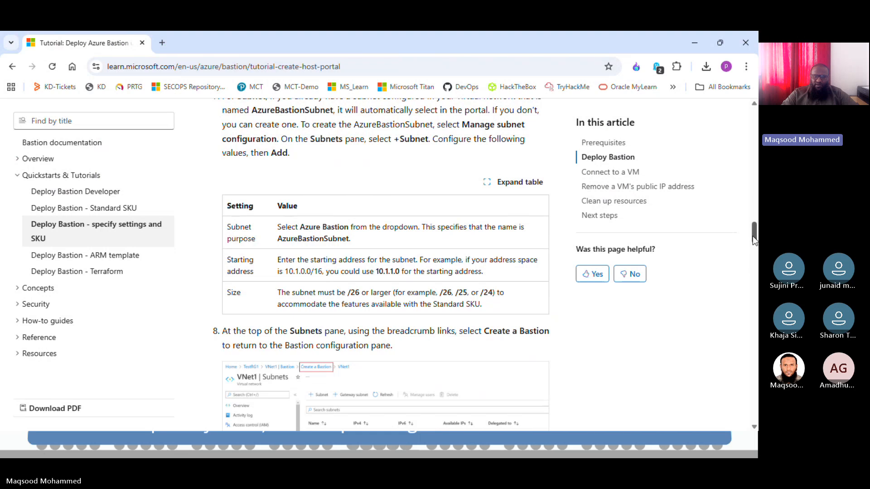
left_click_drag(755, 236, 756, 242)
mouse_move(756, 249)
left_mouse_down()
mouse_move(757, 282)
mouse_move(756, 265)
left_mouse_up()
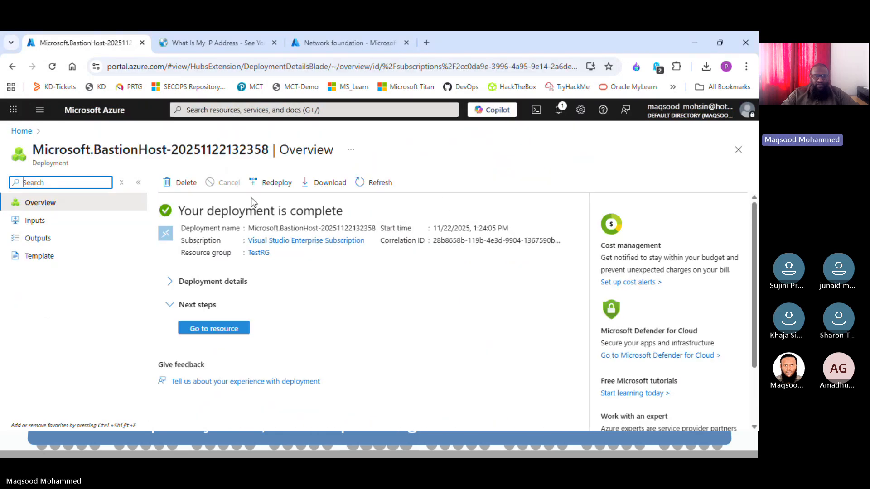
- Open the deployed VNet1-bastion resource from its deployment notification, review its overview, and close it
left_click(559, 110)
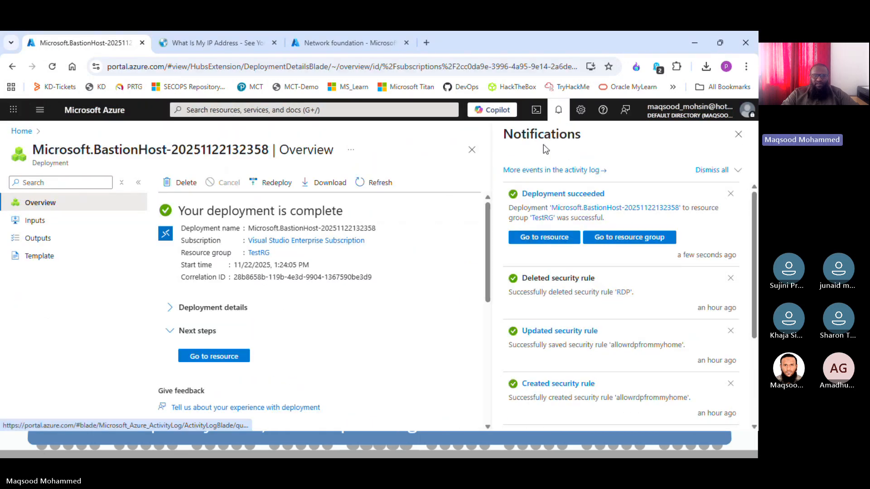
left_click(556, 238)
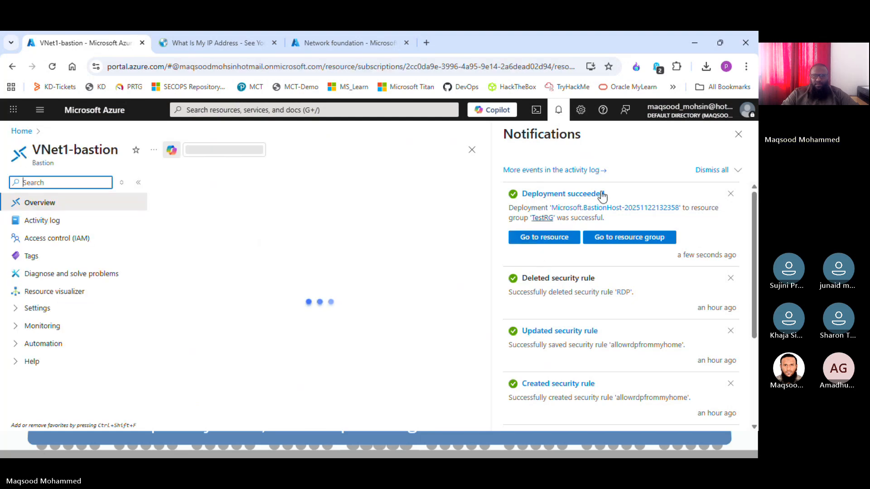
left_click(739, 136)
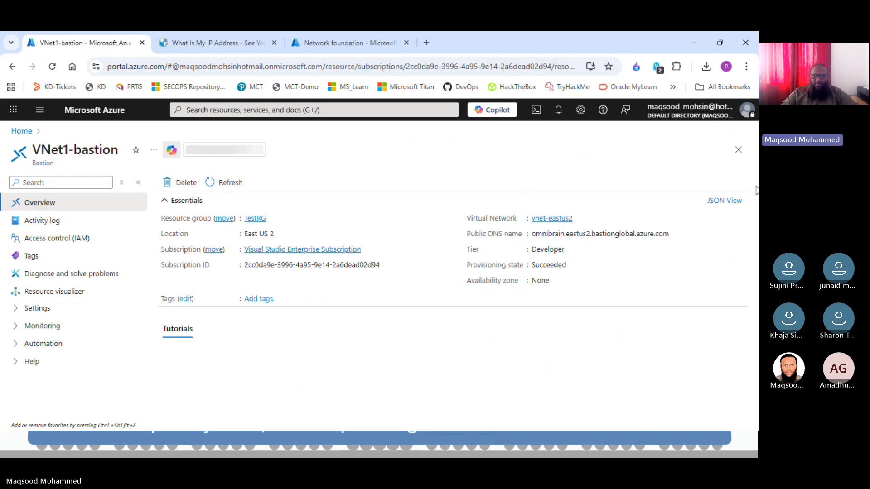
left_click(740, 155)
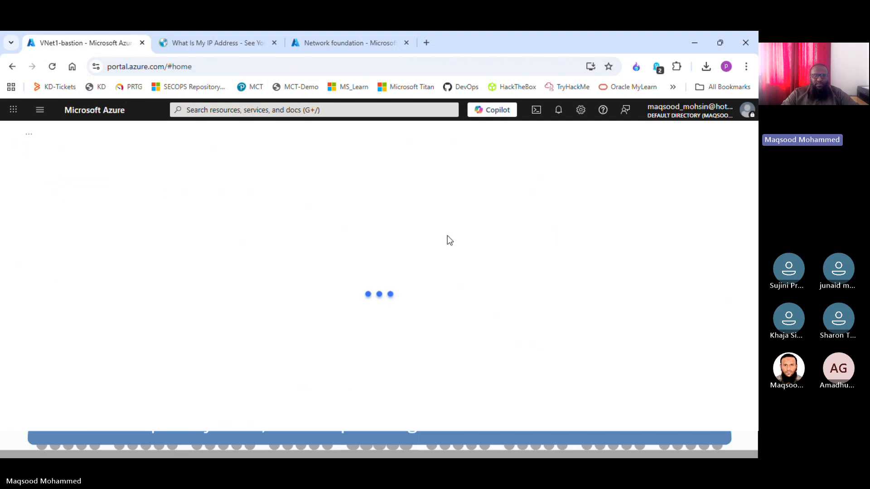
- Open the vnet-eastus2 virtual network and examine its Bastion connection page
left_click(229, 111)
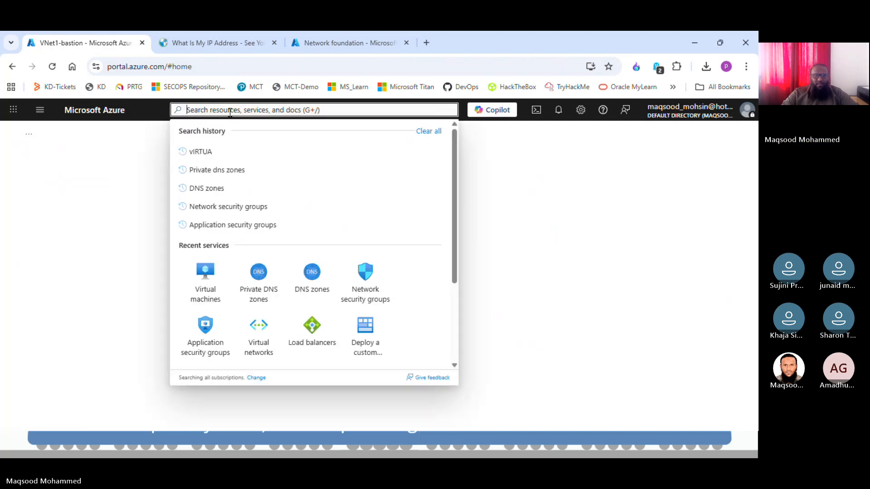
left_click(268, 342)
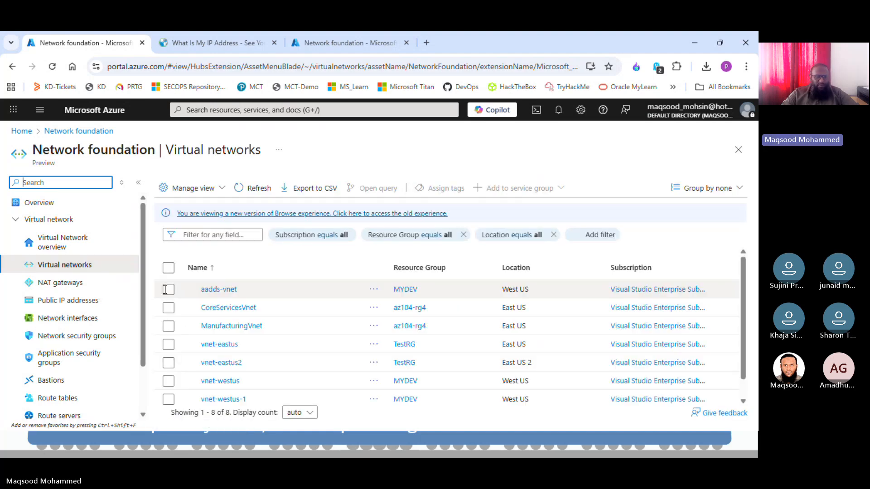
left_click(222, 363)
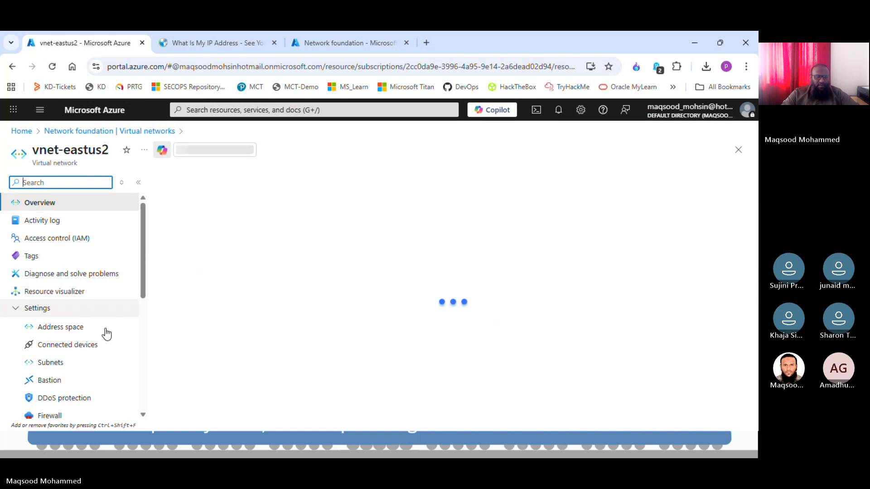
left_click(73, 380)
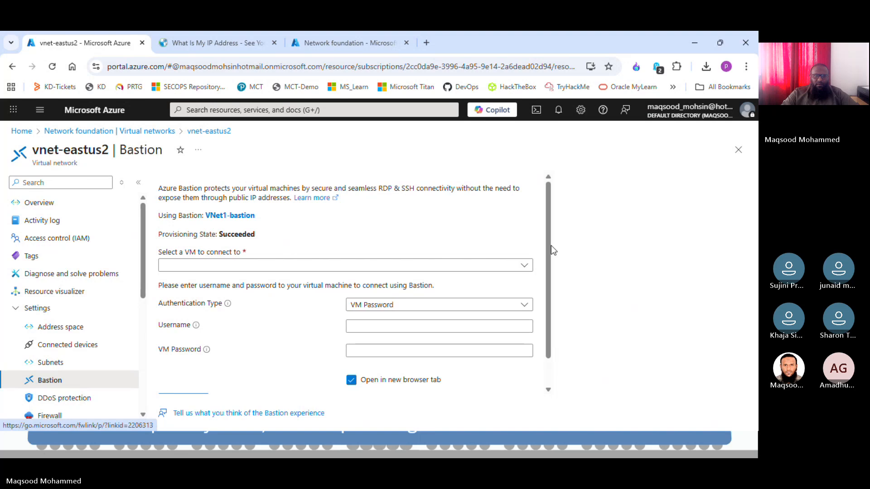
scroll(564, 295, "down", 1)
scroll(651, 246, "up", 1)
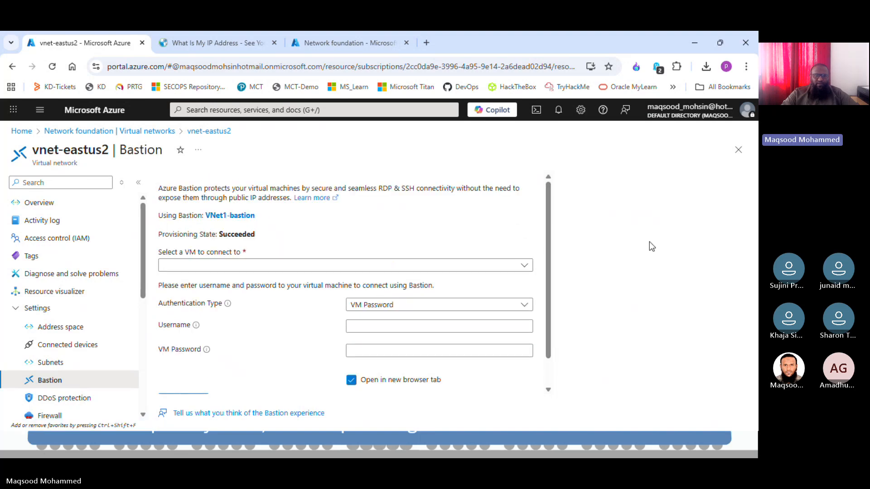
- Open the WInServer virtual machine and choose to connect to it via Bastion
left_click(10, 130)
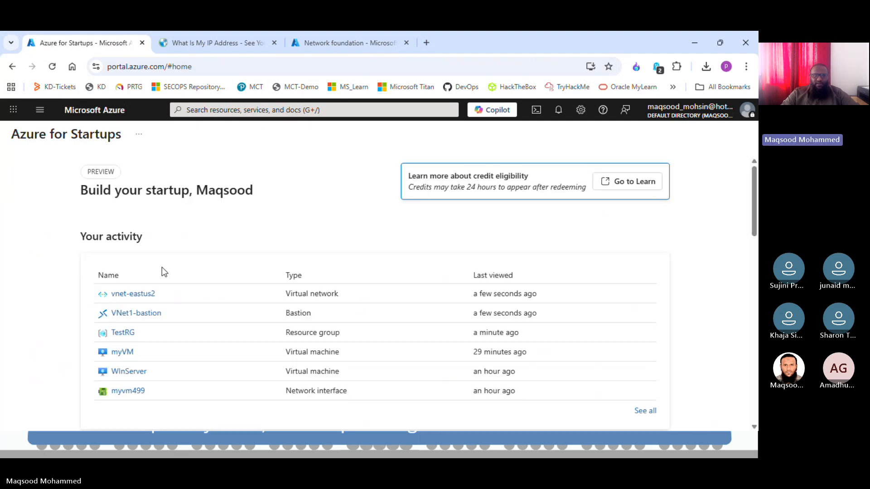
left_click(326, 111)
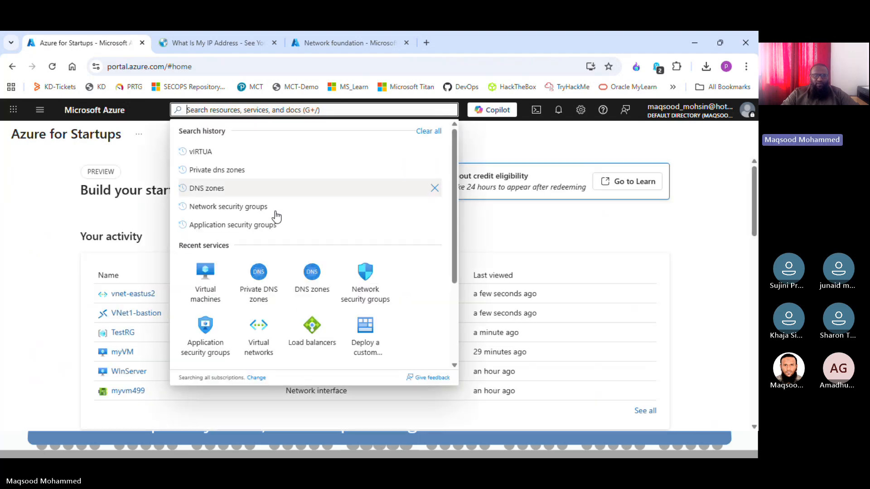
left_click(206, 276)
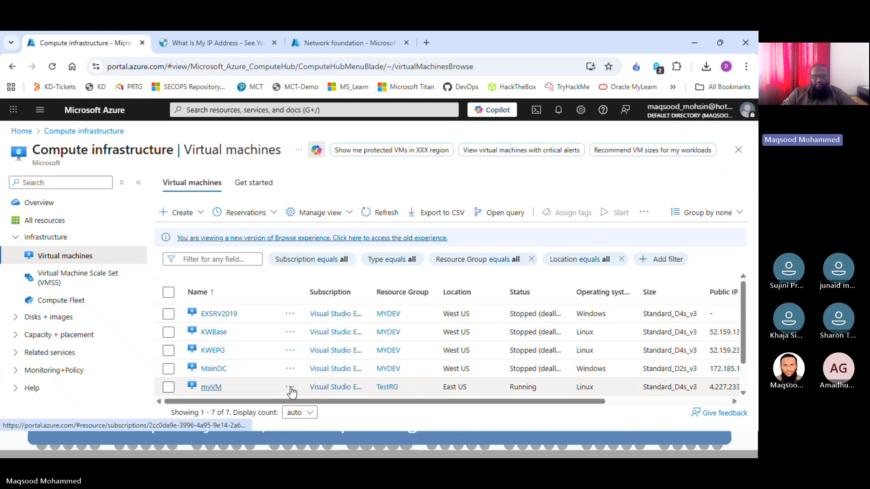
scroll(272, 390, "down", 2)
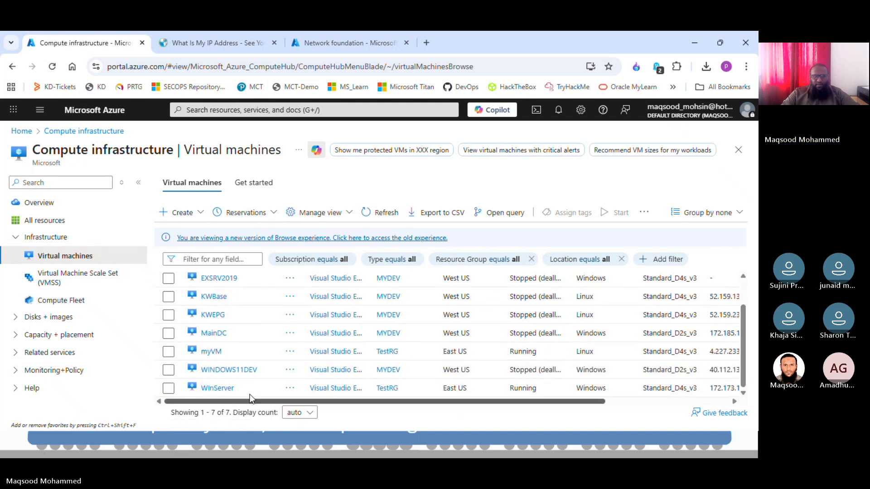
left_click(217, 388)
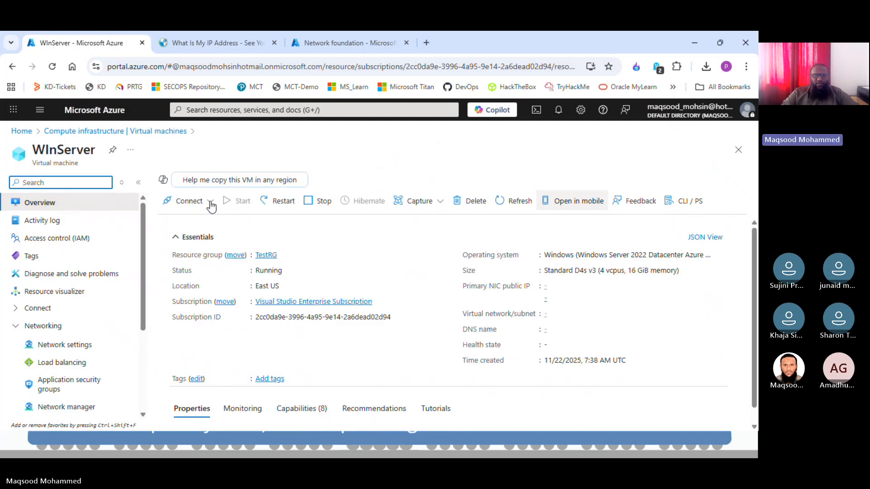
left_click(210, 204)
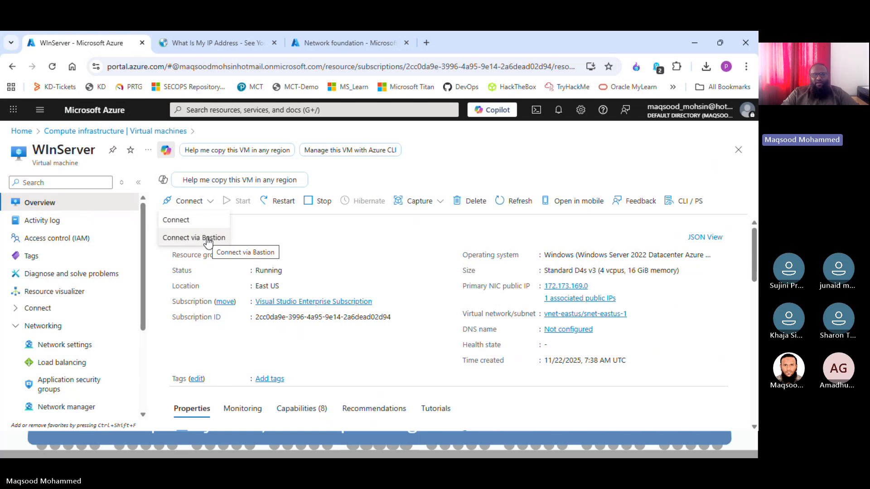
left_click(207, 239)
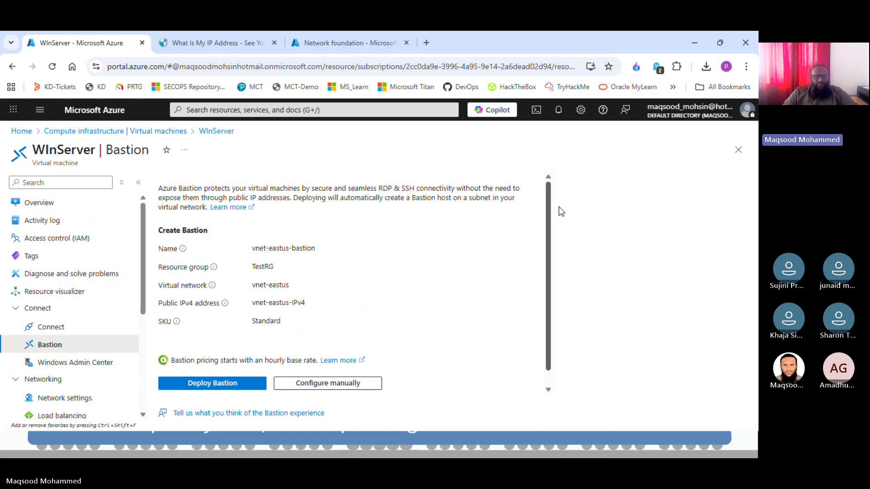
- Read the Bastion description for WInServer, deploy vnet-eastus-bastion with the default settings, and check the deployment's progress in the notifications
triple_click(333, 199)
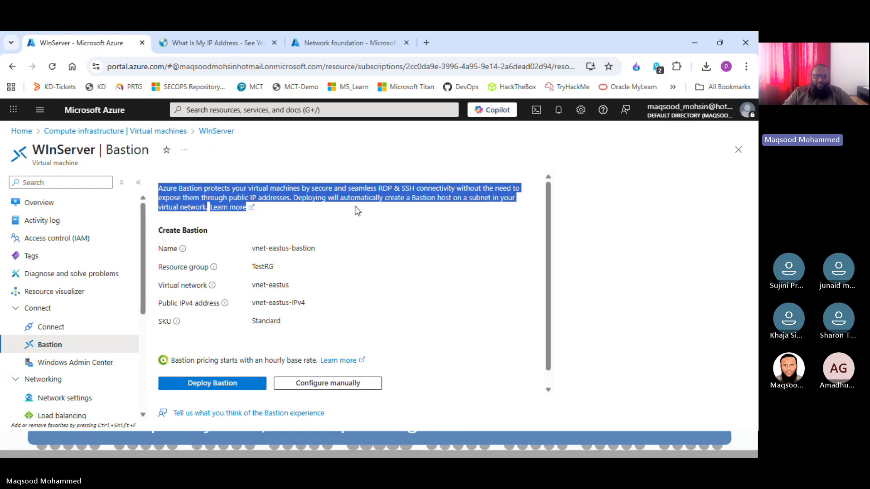
left_click(320, 201)
left_click_drag(292, 198, 552, 265)
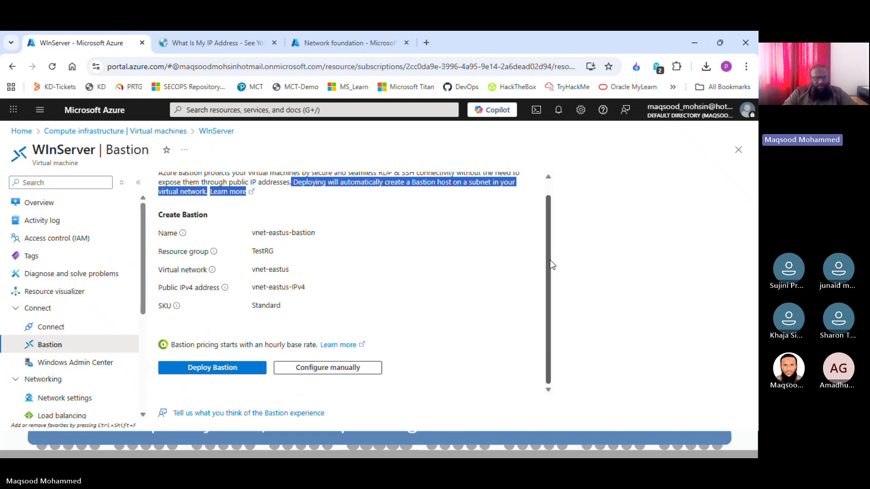
left_click(227, 372)
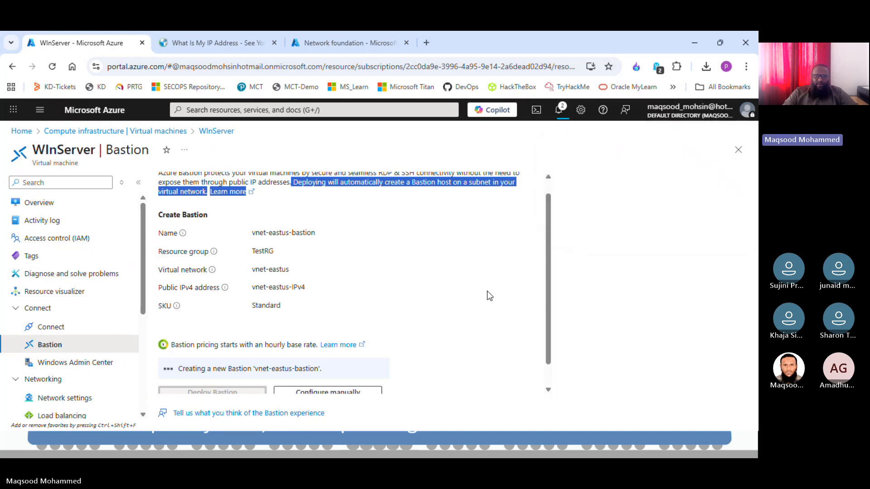
scroll(553, 291, "down", 1)
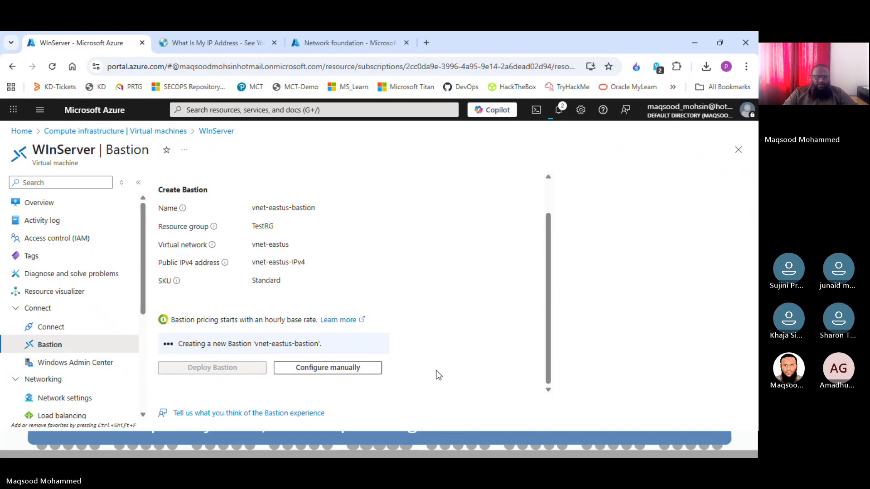
left_click(560, 112)
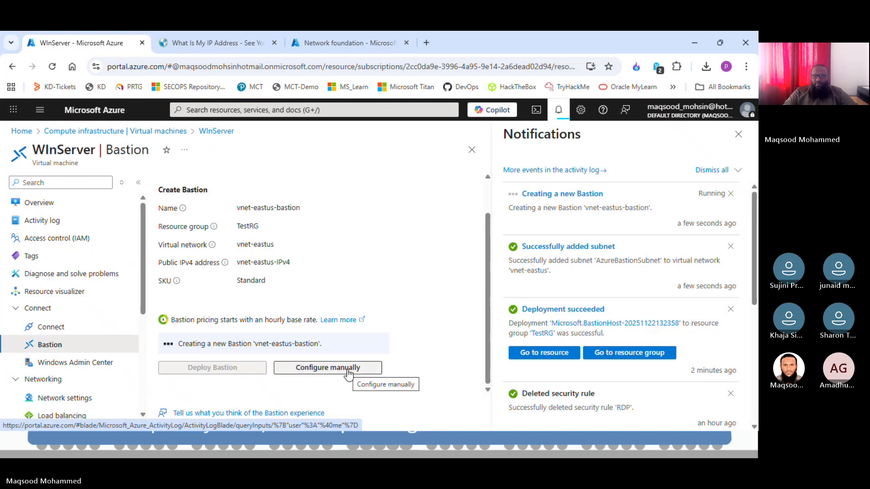
- Go back to the portal home and list all Bastion hosts in the subscription
left_click(92, 121)
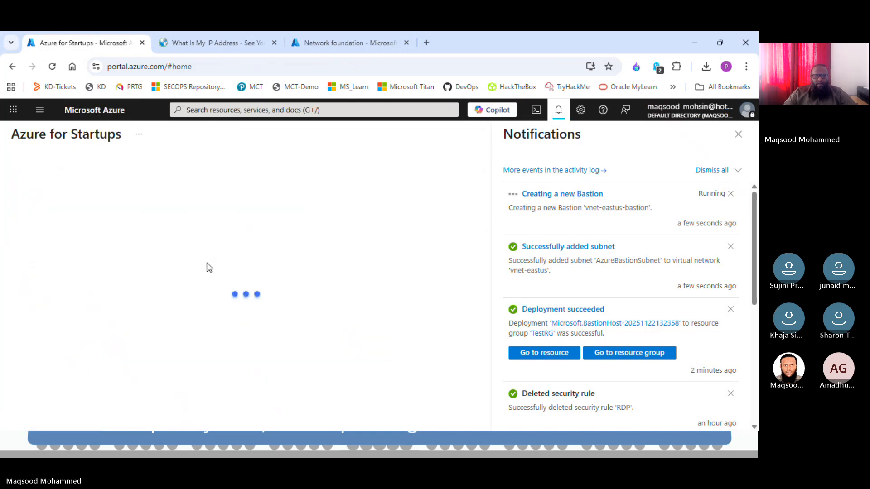
left_click(304, 110)
left_click(257, 337)
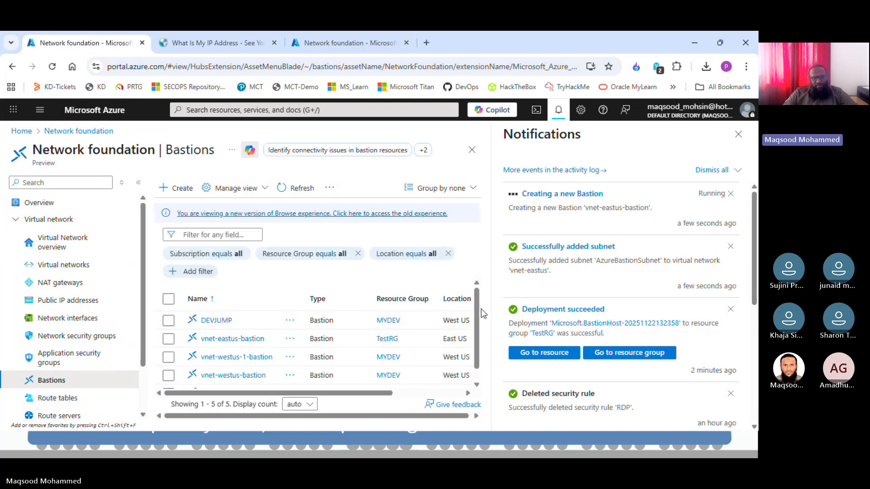
scroll(472, 343, "down", 1)
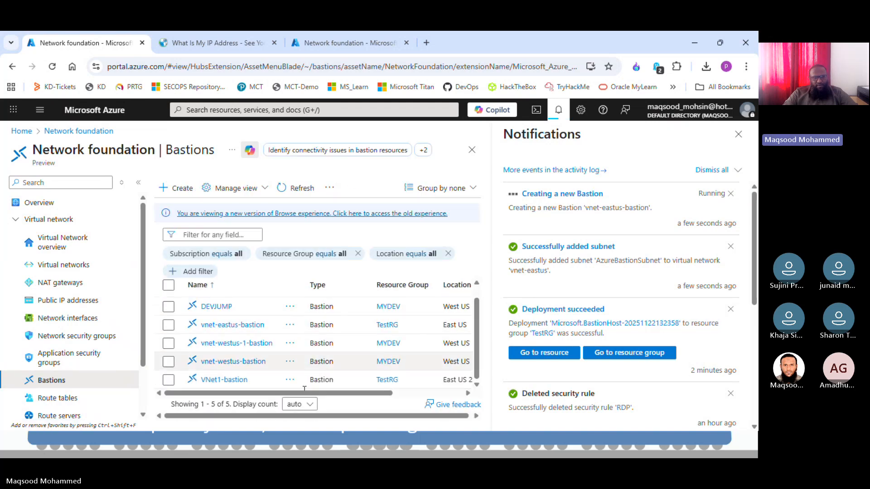
- Examine the overview details of VNet1-bastion and return to the Bastions list
left_click(231, 383)
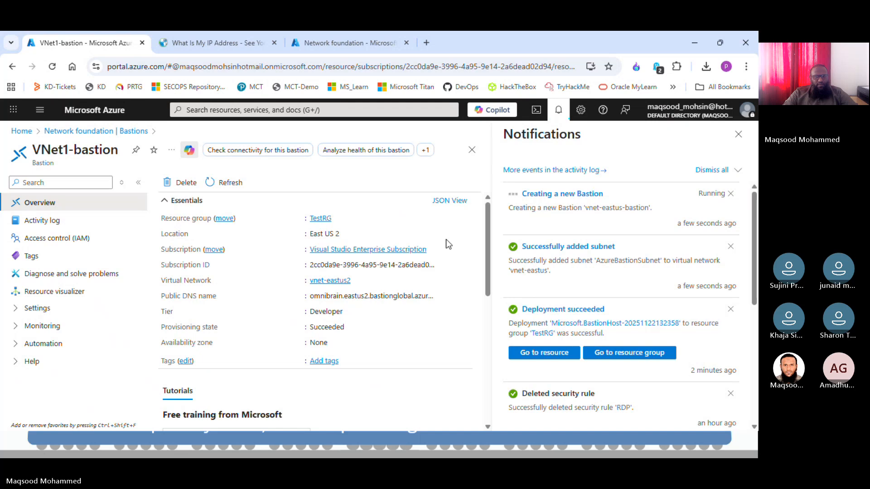
scroll(485, 244, "down", 3)
scroll(485, 255, "up", 3)
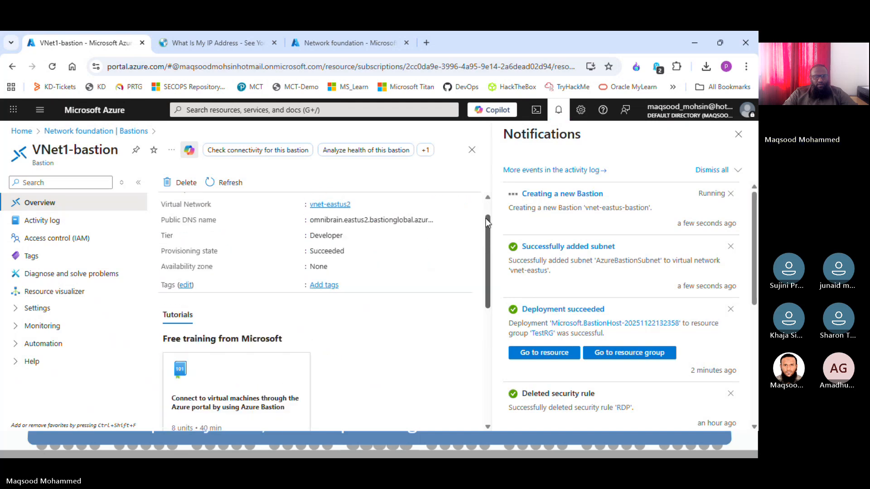
scroll(482, 272, "down", 1)
scroll(476, 294, "down", 5)
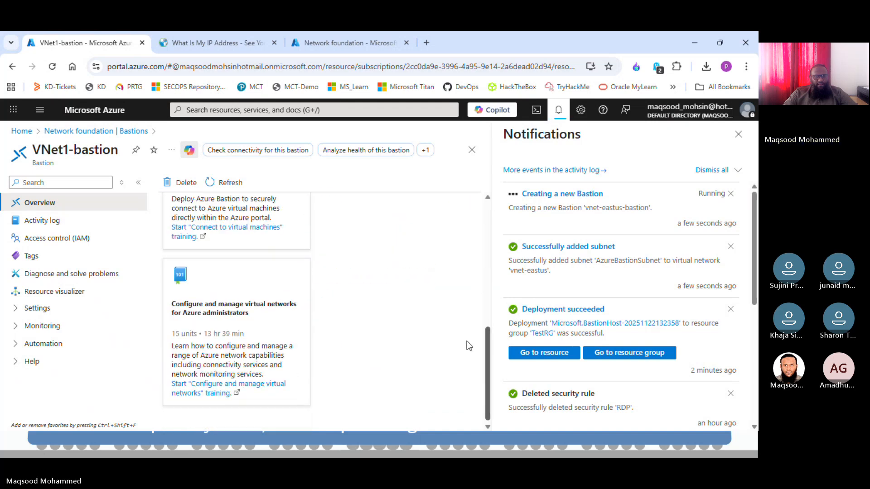
scroll(467, 325, "up", 5)
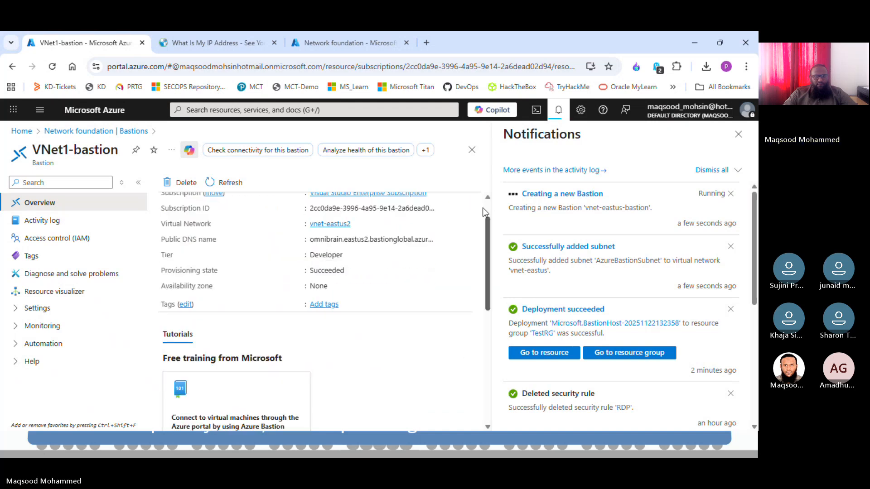
left_click(472, 156)
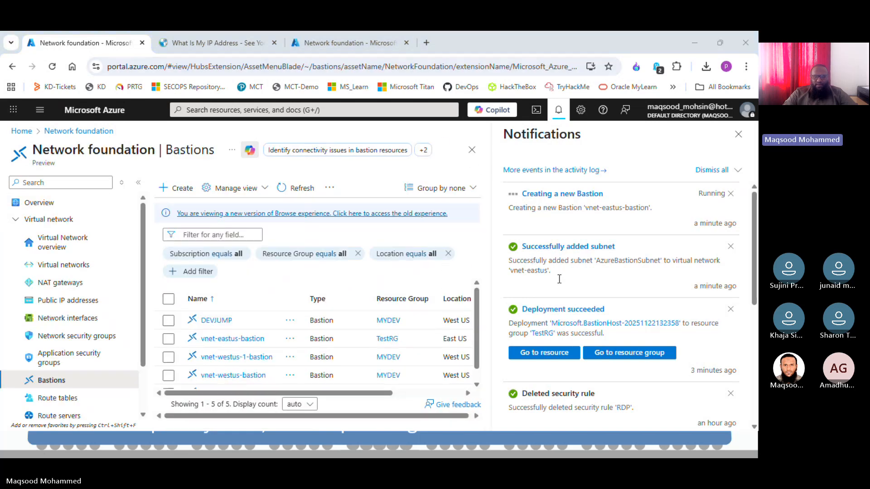
- Switch to the Microsoft Learn tutorial and reread the steps on selecting the virtual network and adding the AzureBastionSubnet
key("alt+Tab")
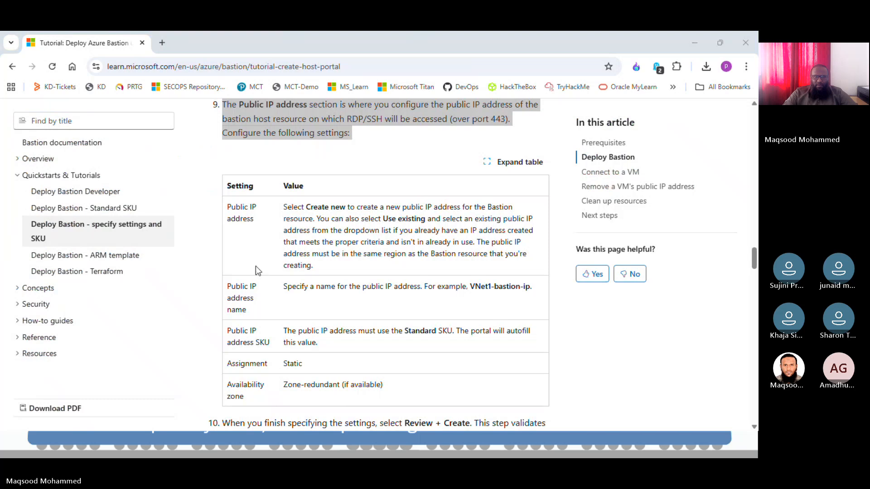
left_click(354, 217)
left_click_drag(755, 268, 756, 224)
triple_click(414, 250)
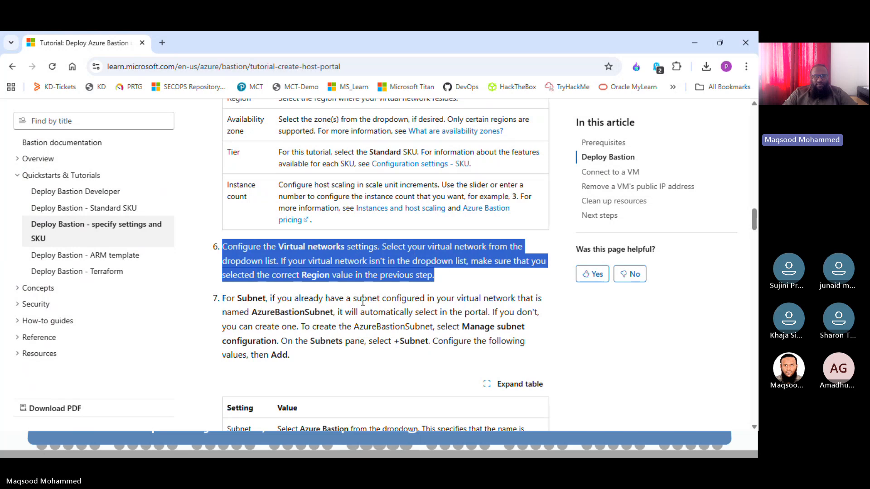
triple_click(289, 298)
left_click(352, 338)
left_click_drag(339, 341, 477, 355)
- Read the subnet purpose setting in the tutorial's table for creating the AzureBastionSubnet
left_click_drag(753, 222, 755, 239)
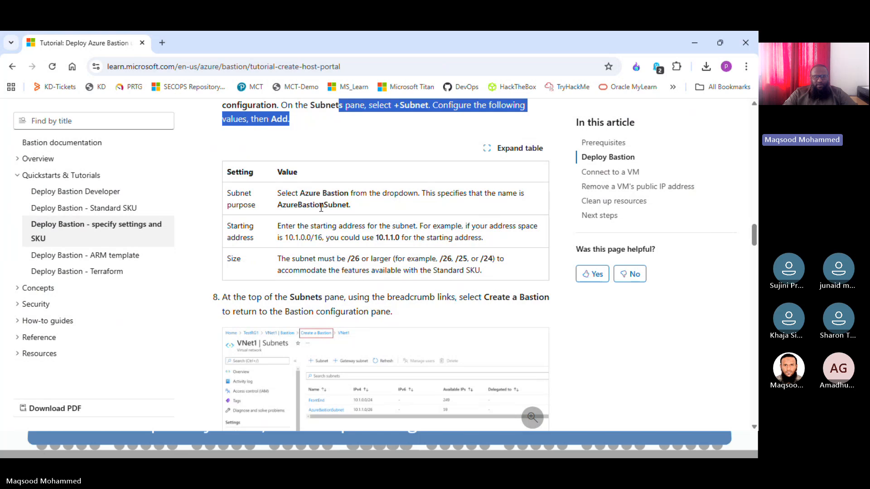
left_click(245, 198)
left_click_drag(277, 193, 512, 208)
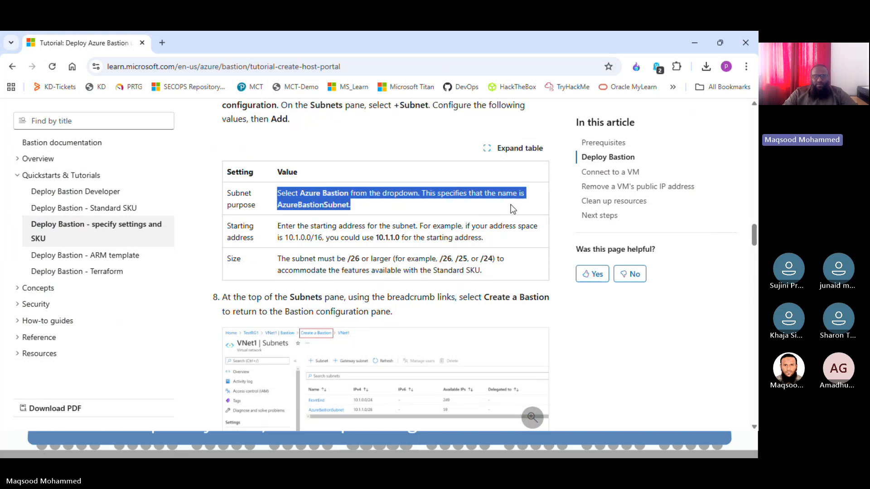
- Read the starting address and size settings for AzureBastionSubnet in the tutorial's table
left_click_drag(277, 226, 488, 242)
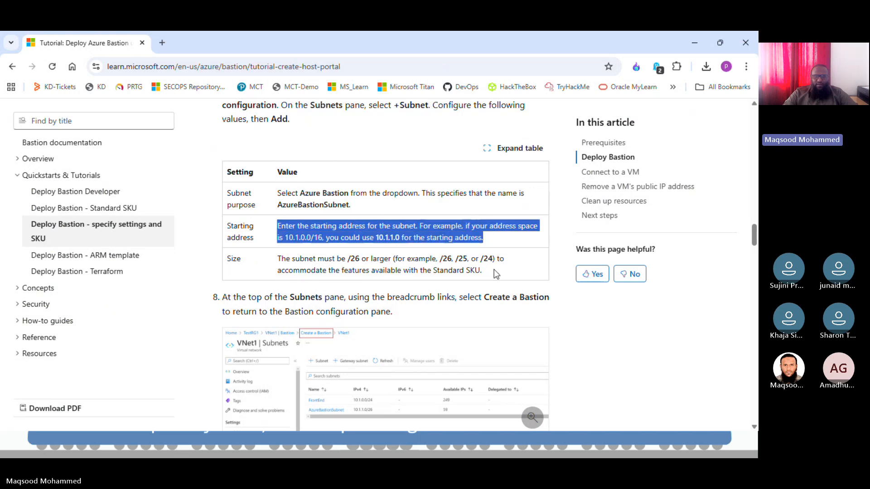
left_click_drag(753, 232, 753, 238)
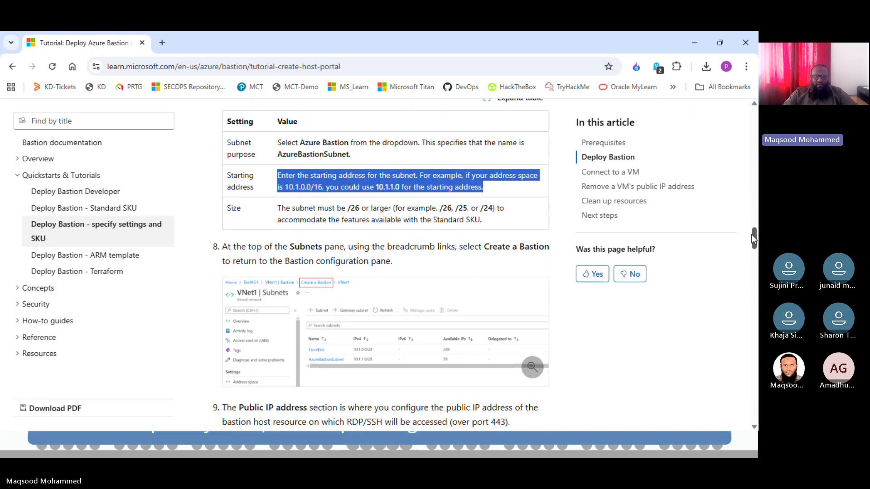
left_click(382, 194)
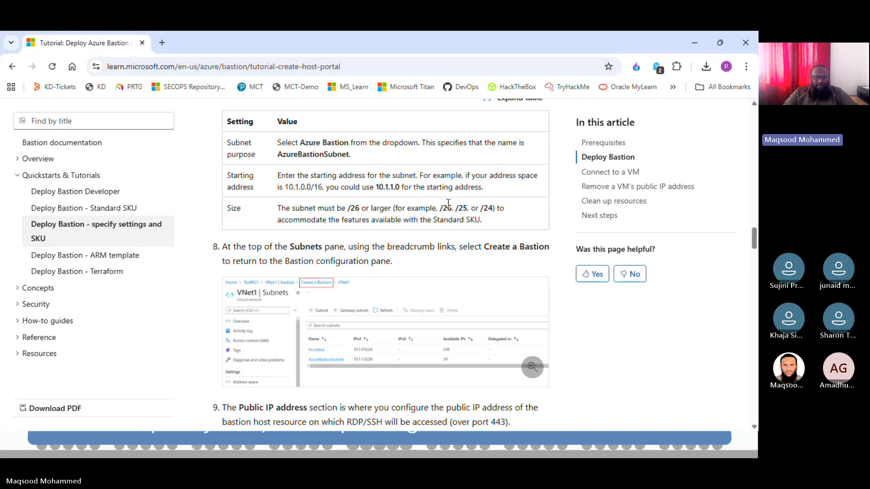
- Switch to the Azure portal, reload the Bastions list and close the What Is My IP Address page
key("alt+Tab")
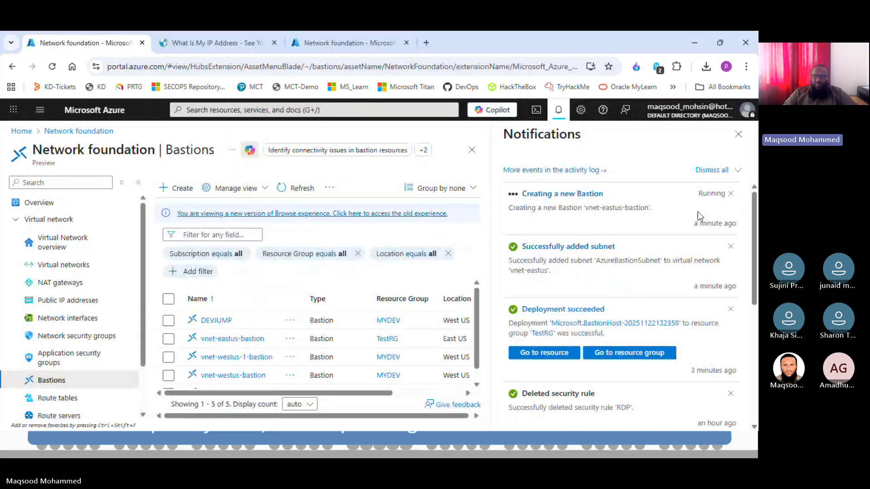
left_click(53, 69)
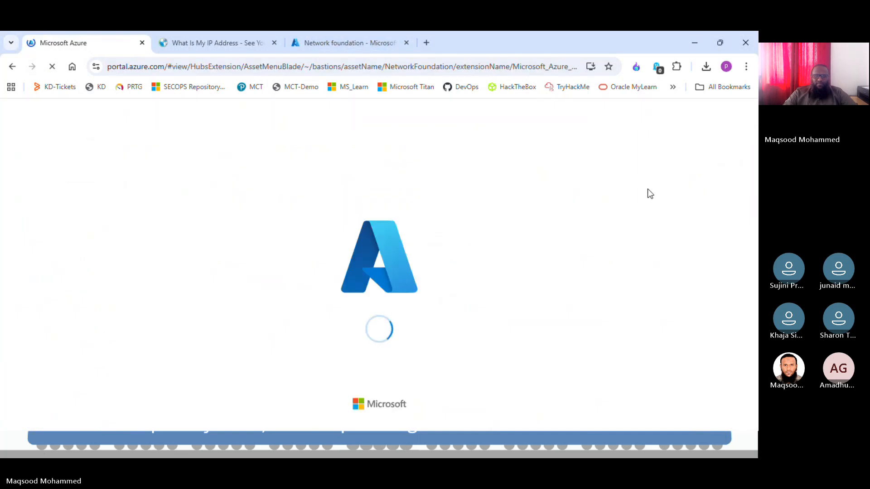
left_click(282, 47)
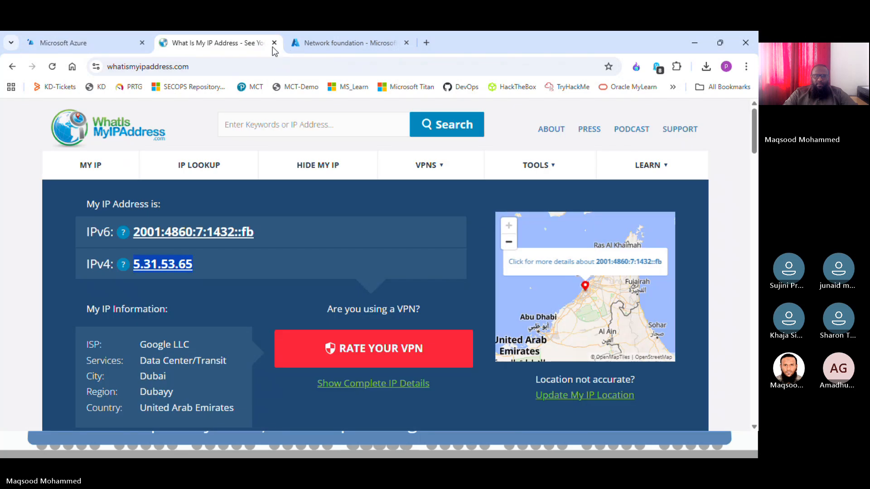
left_click(274, 43)
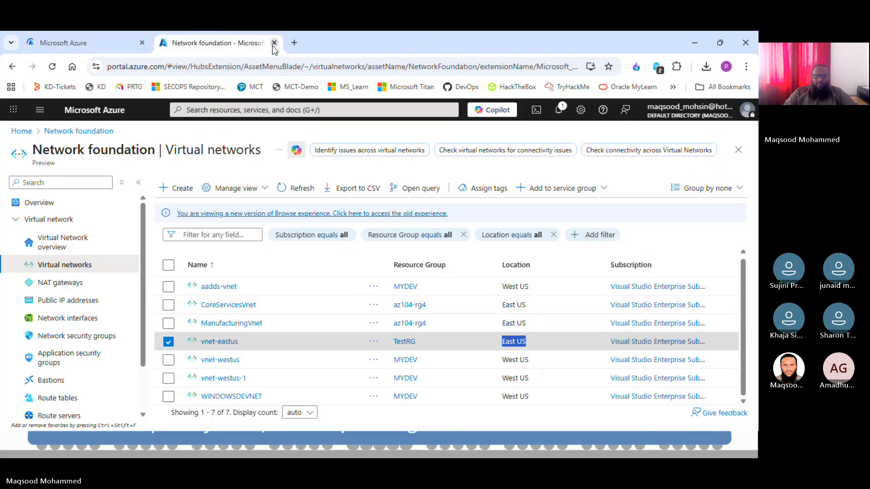
left_click(86, 43)
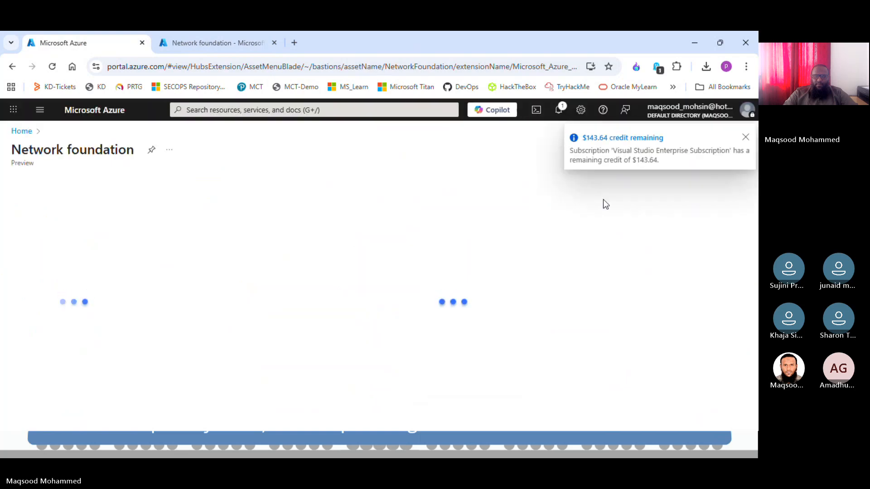
- Dismiss the credit notice and check the portal notifications for the Bastion deployment
left_click(745, 138)
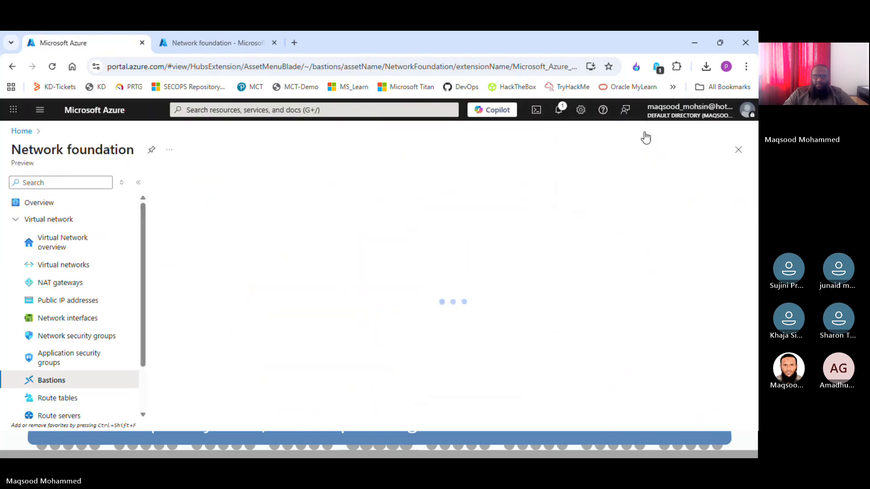
left_click(561, 113)
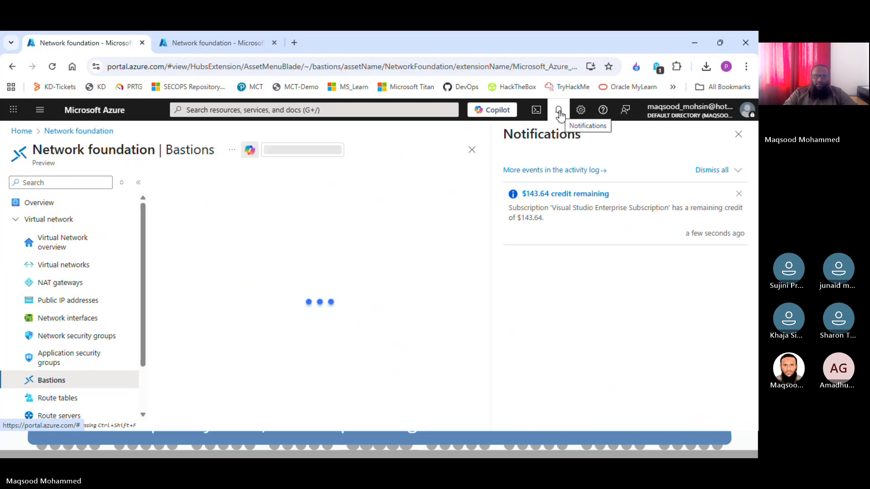
left_click(559, 112)
left_click(559, 112)
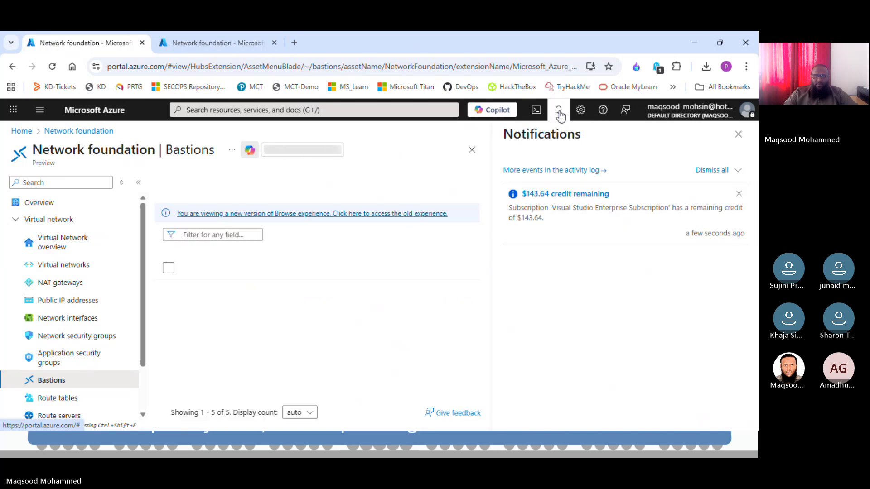
left_click(738, 135)
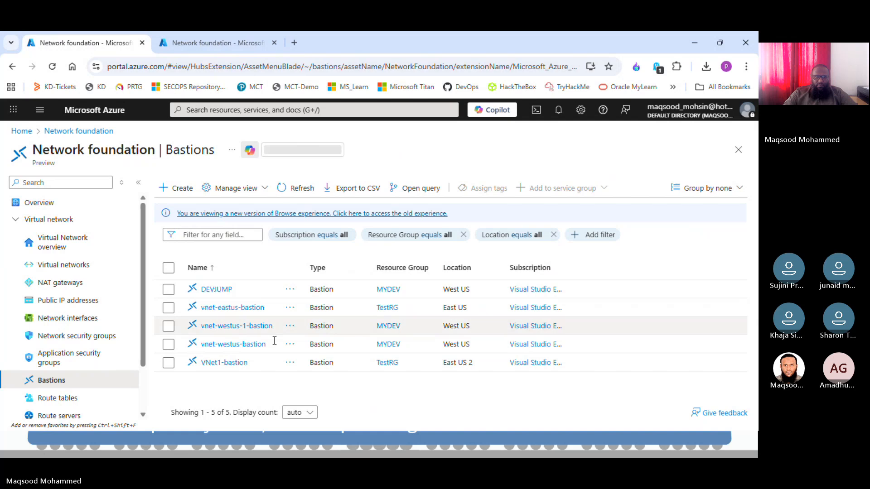
- Open VNet1-bastion from the Bastions list and examine its overview details, including tier and provisioning state
left_click(225, 362)
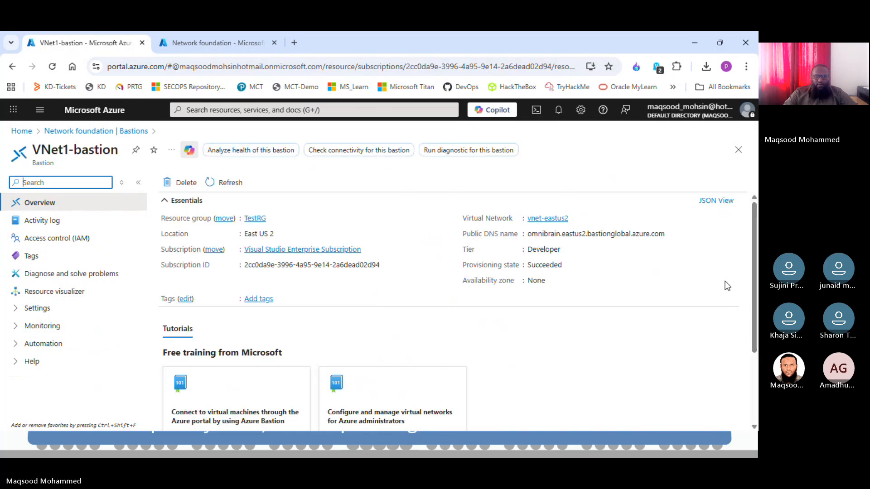
left_click_drag(747, 239, 749, 270)
left_click(716, 320)
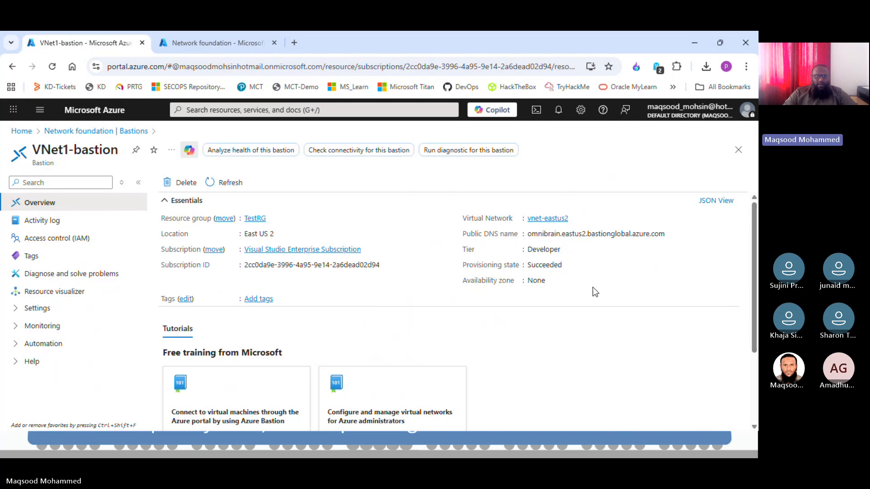
left_click(453, 250)
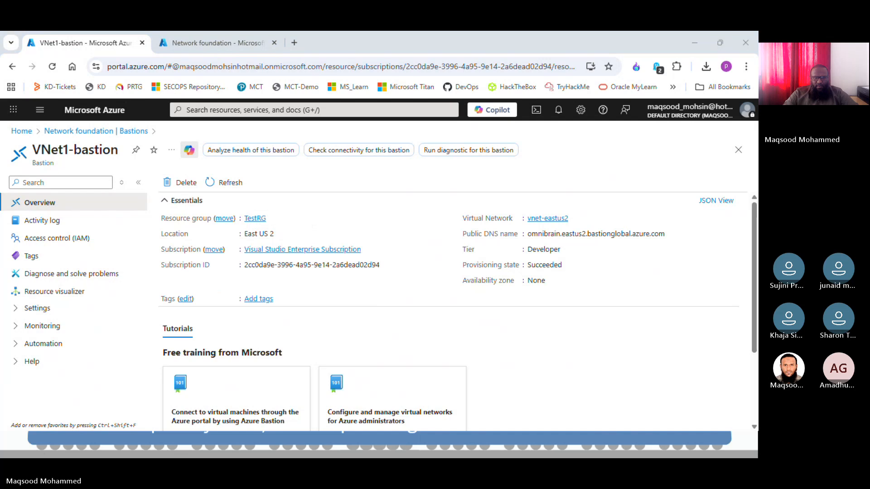
- Switch to the Microsoft Learn tutorial and read step 8 on returning to Create a Bastion, enlarging its Subnets screenshot
key("alt+Tab")
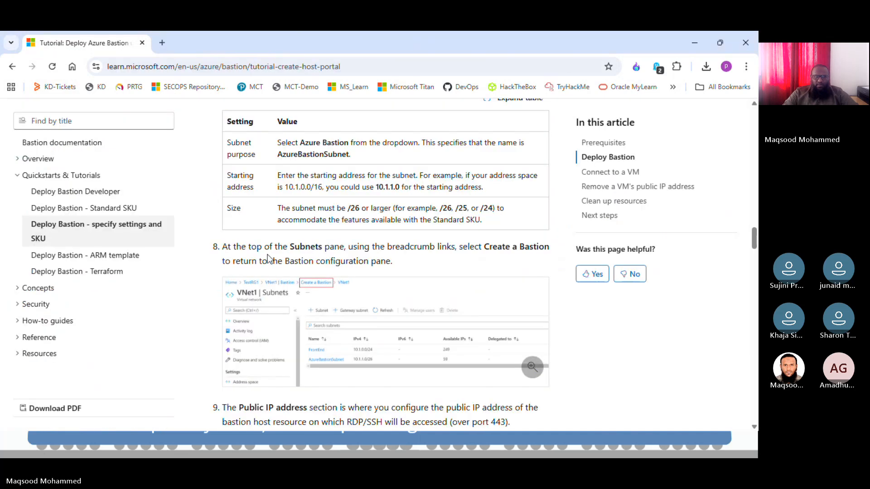
triple_click(356, 250)
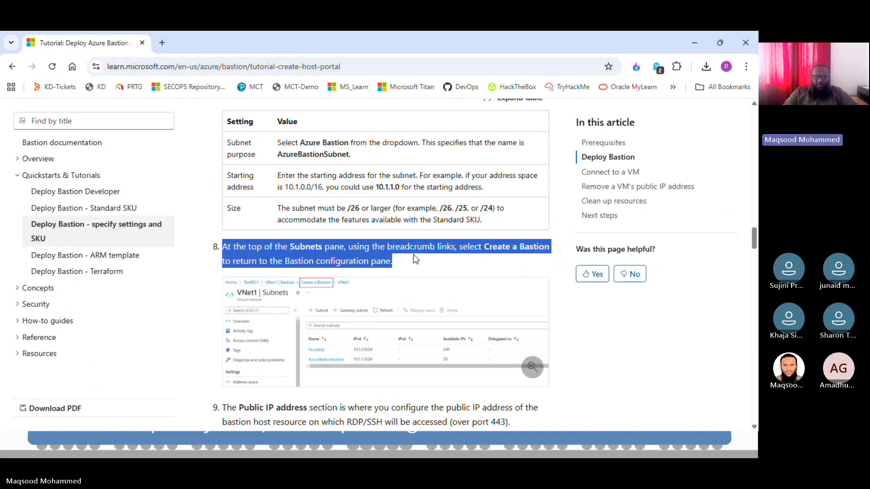
left_click(473, 250)
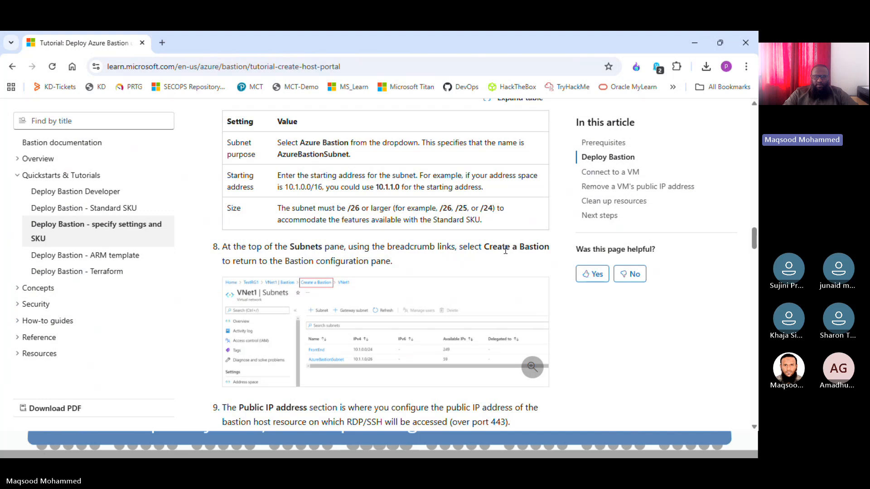
left_click_drag(486, 249, 538, 264)
left_click(539, 265)
scroll(754, 240, "down", 3)
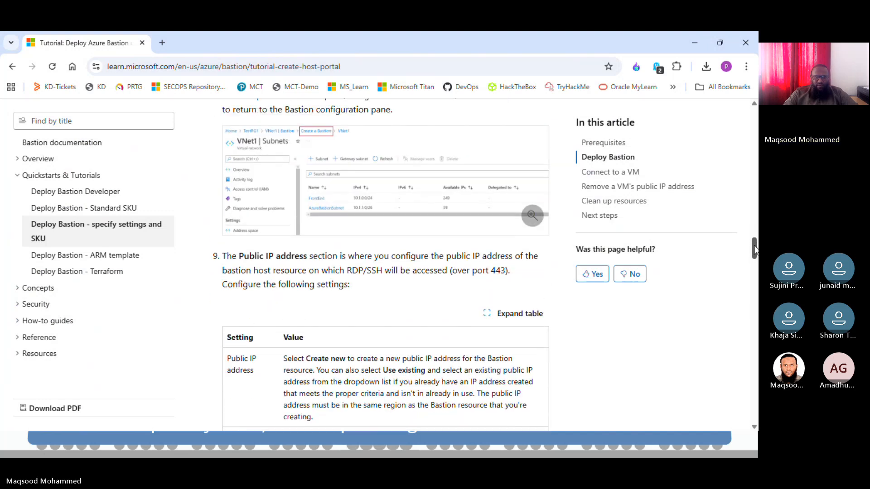
left_click(365, 210)
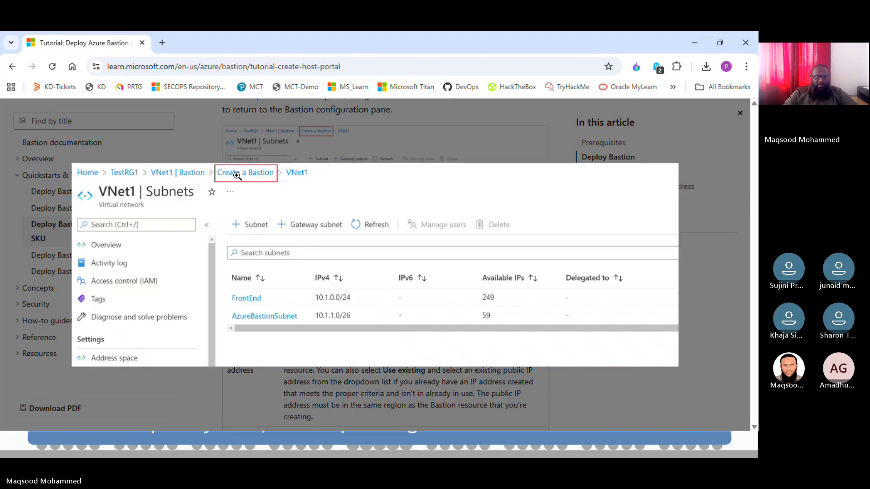
left_click(322, 238)
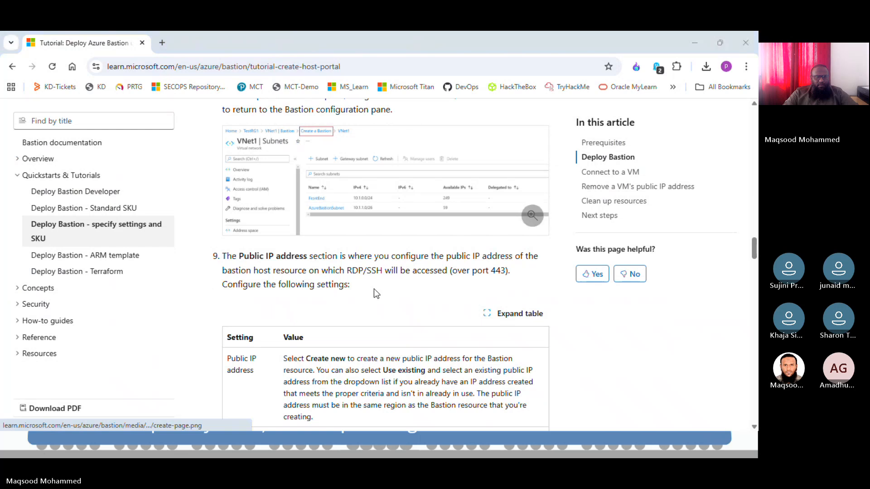
- Switch back to the Azure portal and return from VNet1-bastion to the Bastions list
key("alt+Tab")
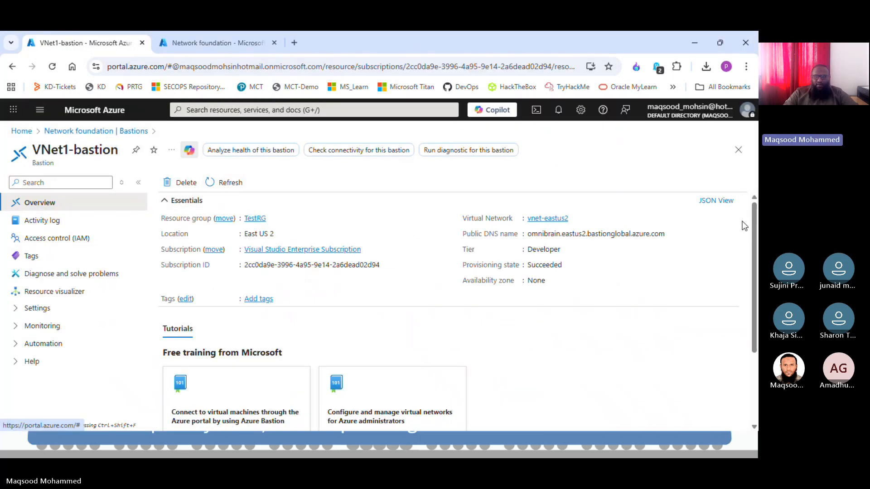
scroll(754, 217, "down", 3)
scroll(754, 216, "up", 3)
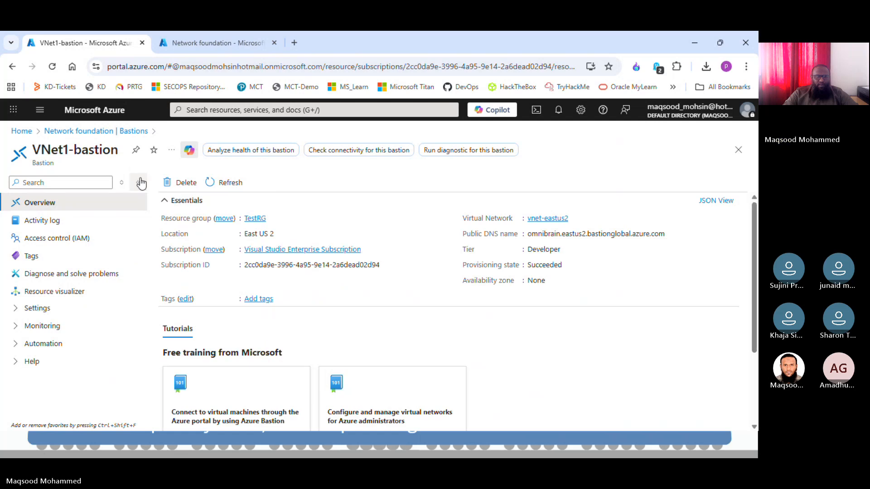
left_click(70, 132)
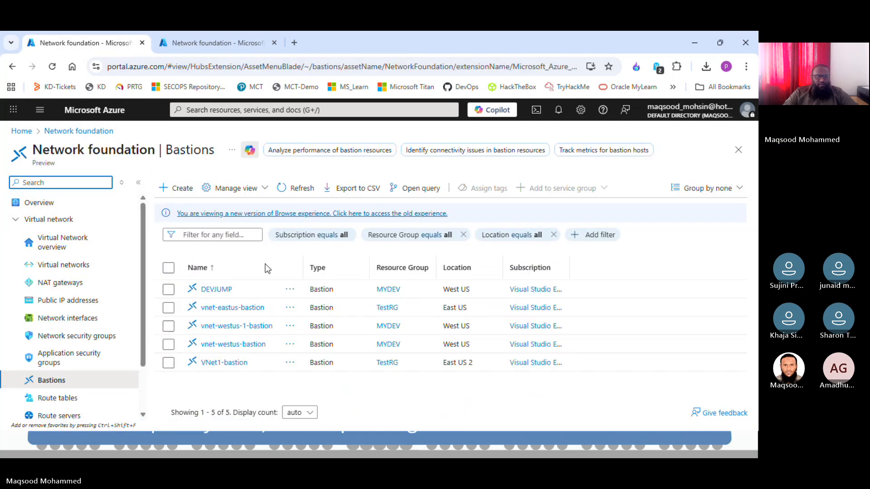
- Open the configuration of VNet1-bastion and review its tier options, feature toggles and instance count
left_click(236, 363)
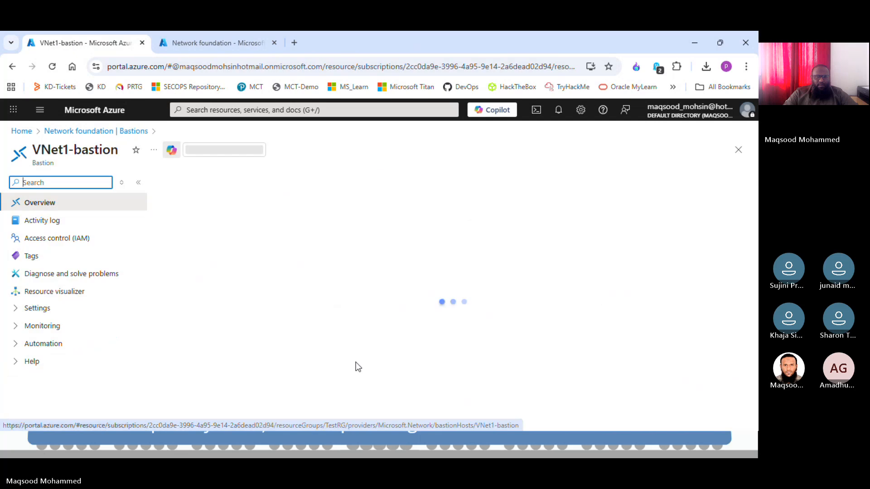
left_click(52, 310)
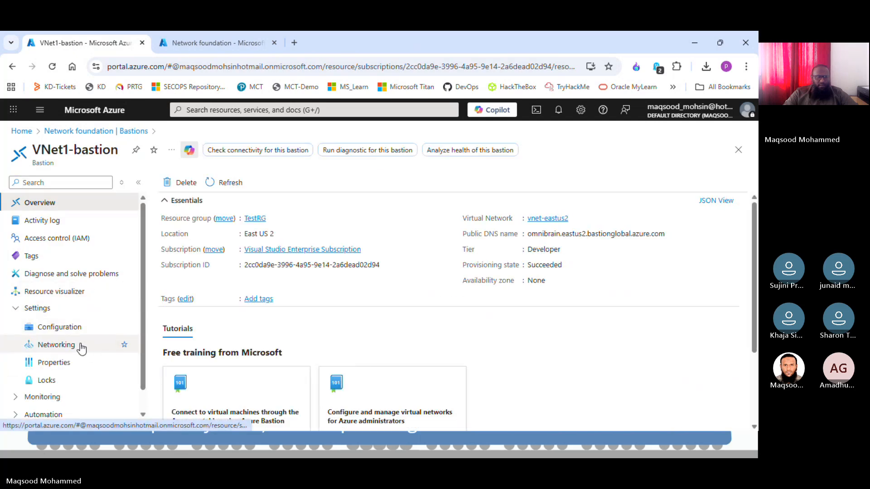
left_click(75, 329)
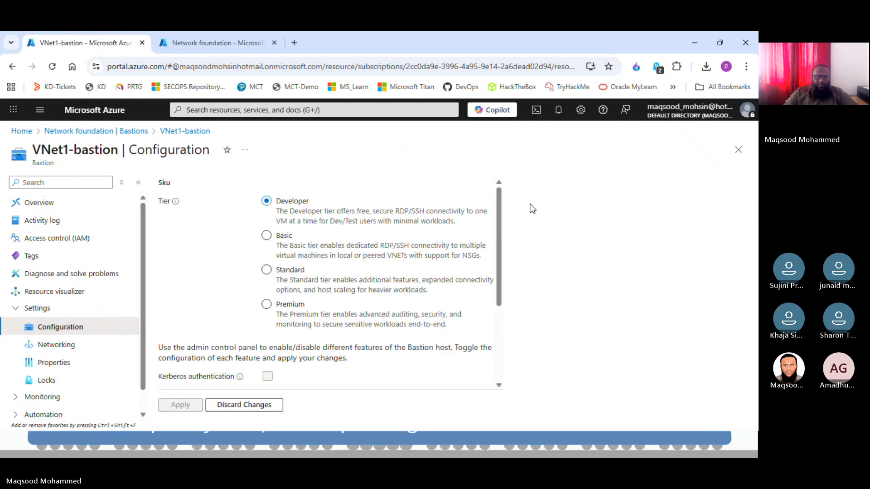
left_click_drag(500, 234, 510, 316)
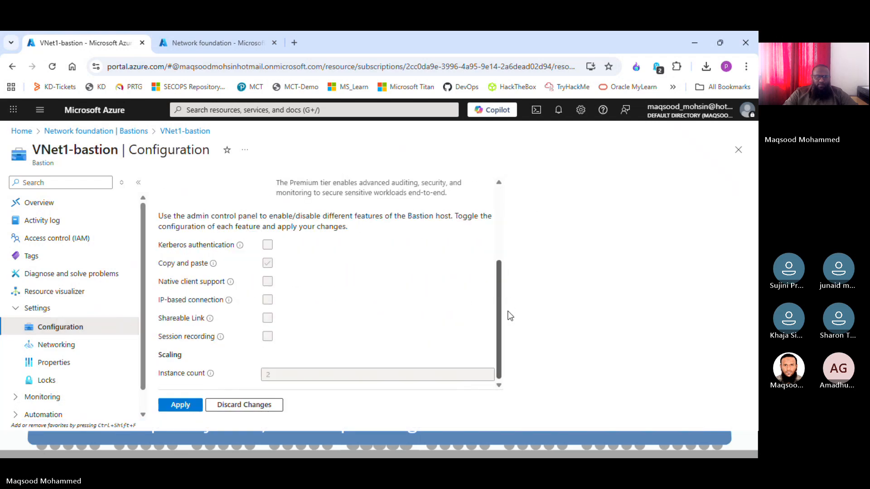
scroll(509, 297, "up", 3)
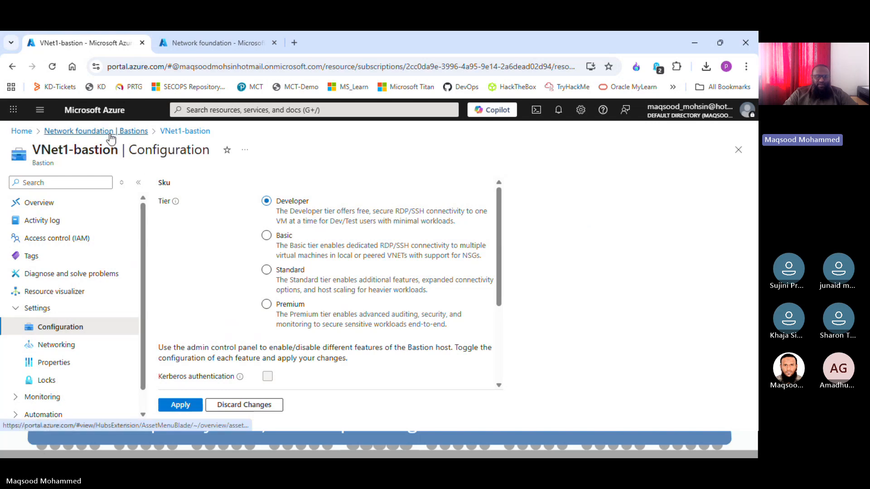
- Leave the bastion configuration, list the virtual machines and open myVM in TestRG
left_click(84, 131)
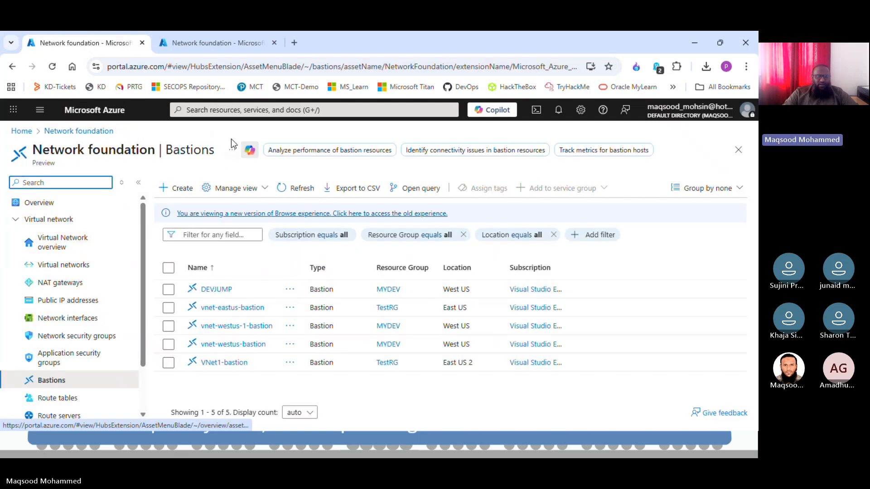
left_click(236, 109)
left_click(204, 278)
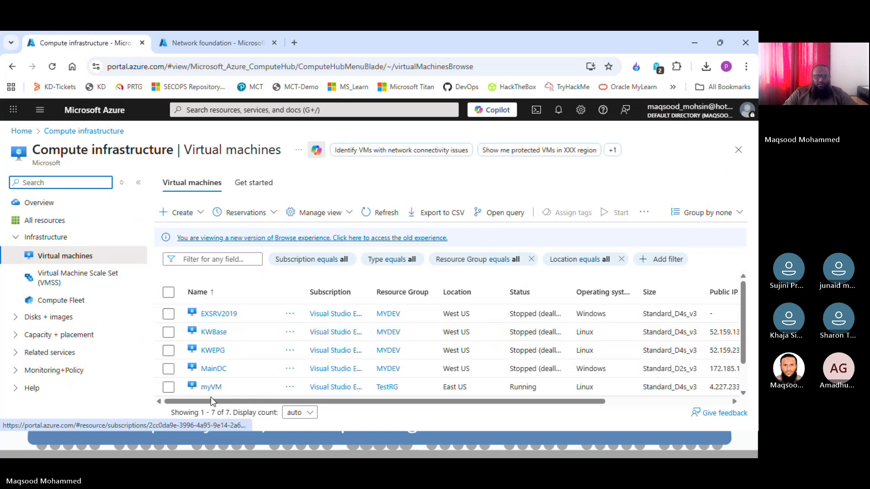
left_click(211, 388)
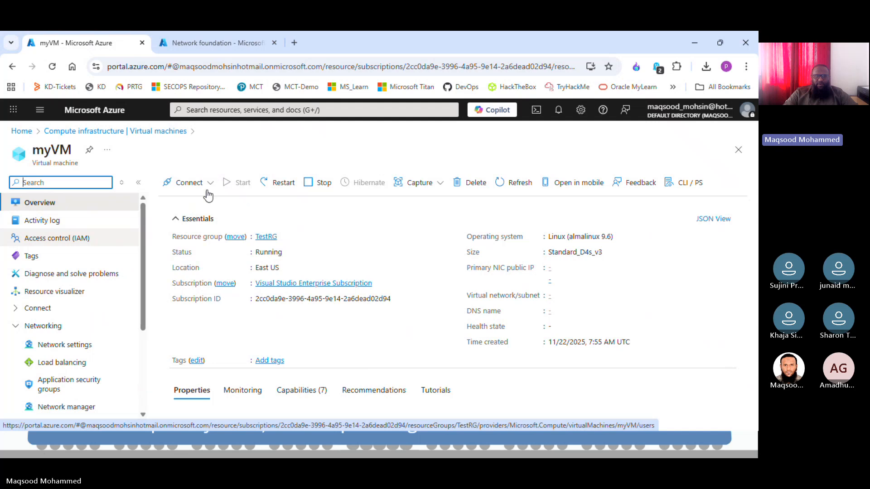
- Open the Bastion connection page for myVM and read its provisioning message
left_click(207, 201)
left_click(208, 236)
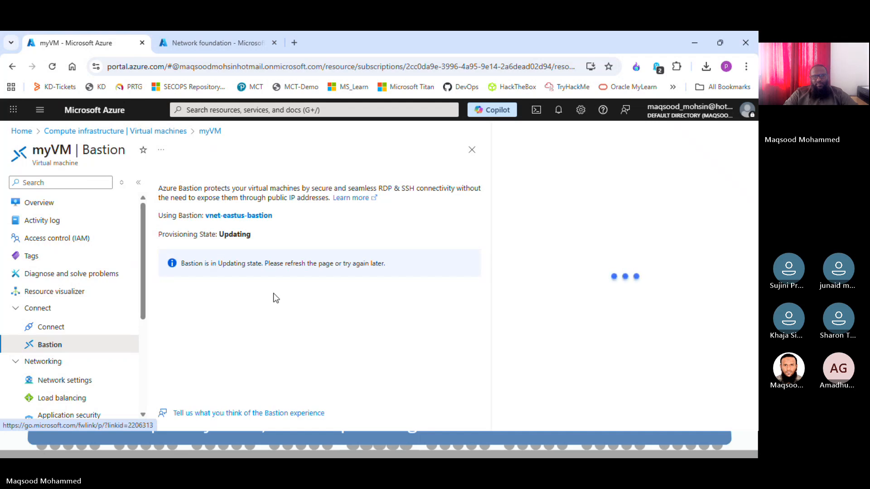
triple_click(351, 263)
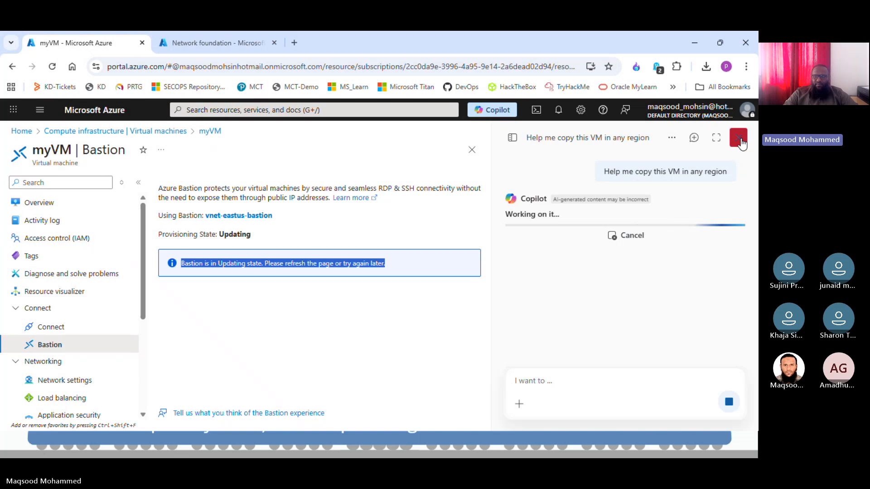
- Close the Copilot pane and reload the Bastion page of myVM
left_click(722, 175)
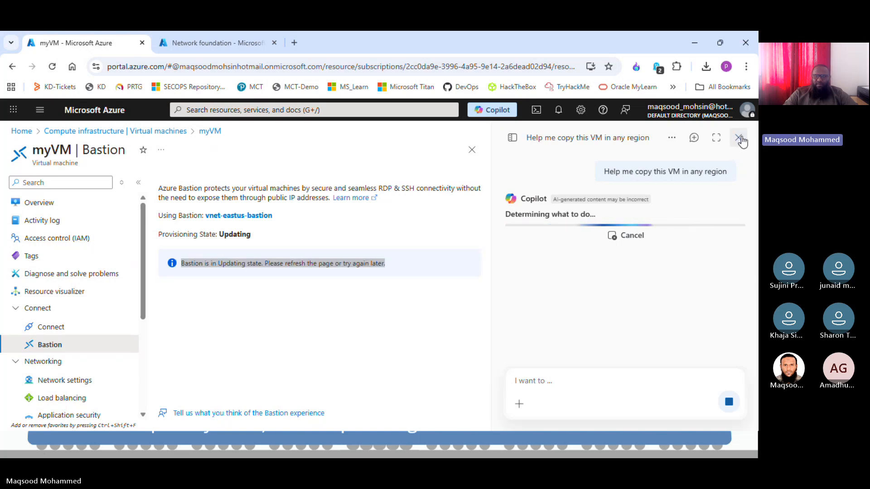
left_click(738, 137)
left_click(52, 66)
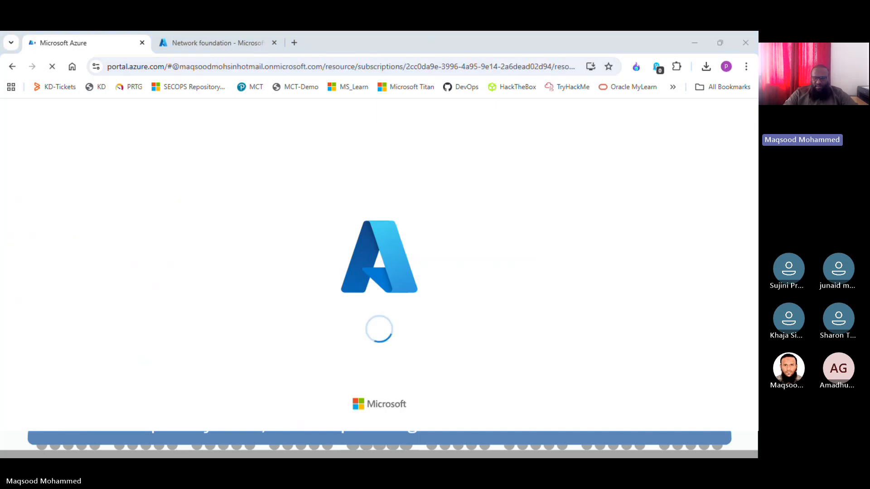
key("alt+Tab")
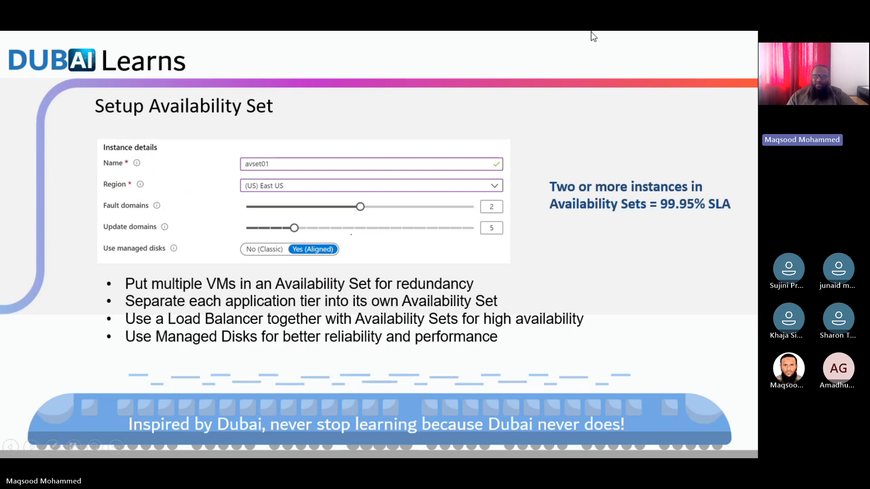
left_click(543, 112)
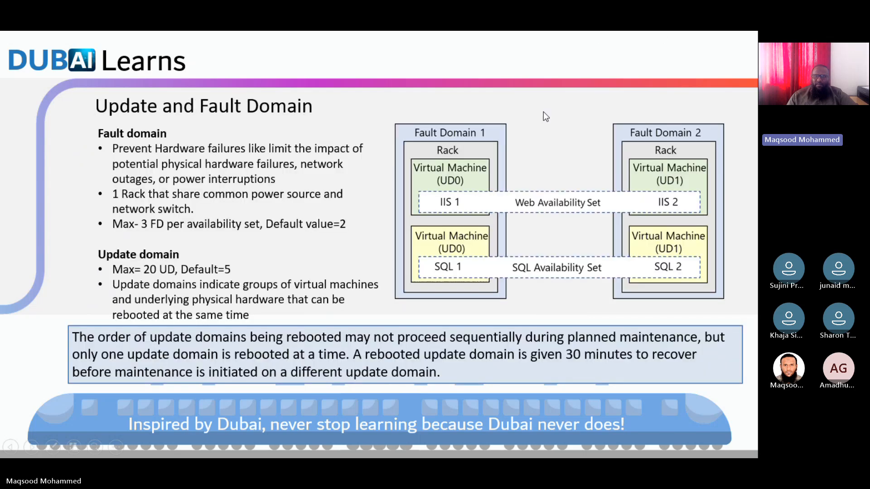
left_click(426, 219)
left_click(428, 222)
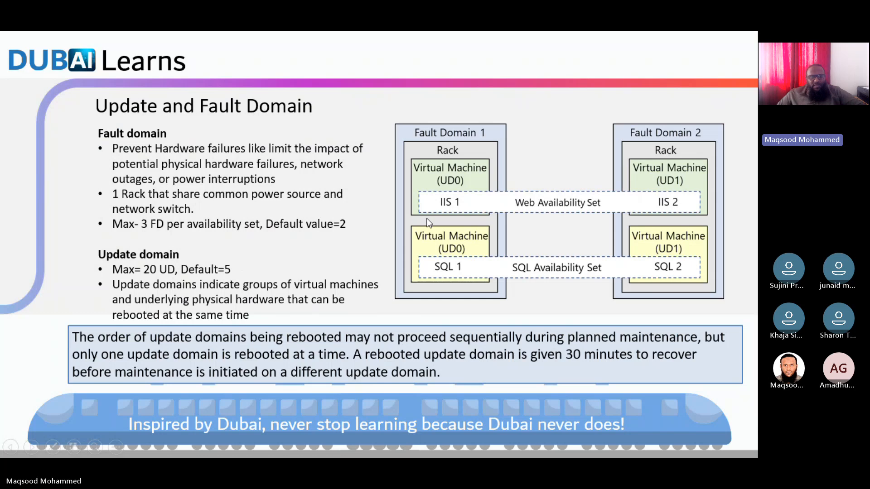